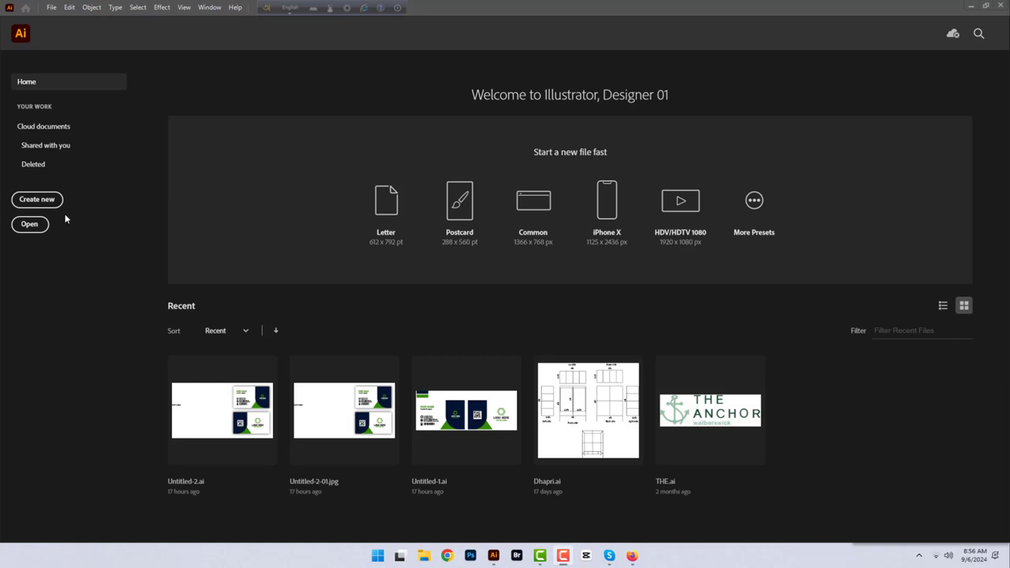
Step: Create a 3.5 × 2 in document with 2 artboards and 0.125 in bleed on all sides
{"action": "left_click", "coordinate": [44, 202]}
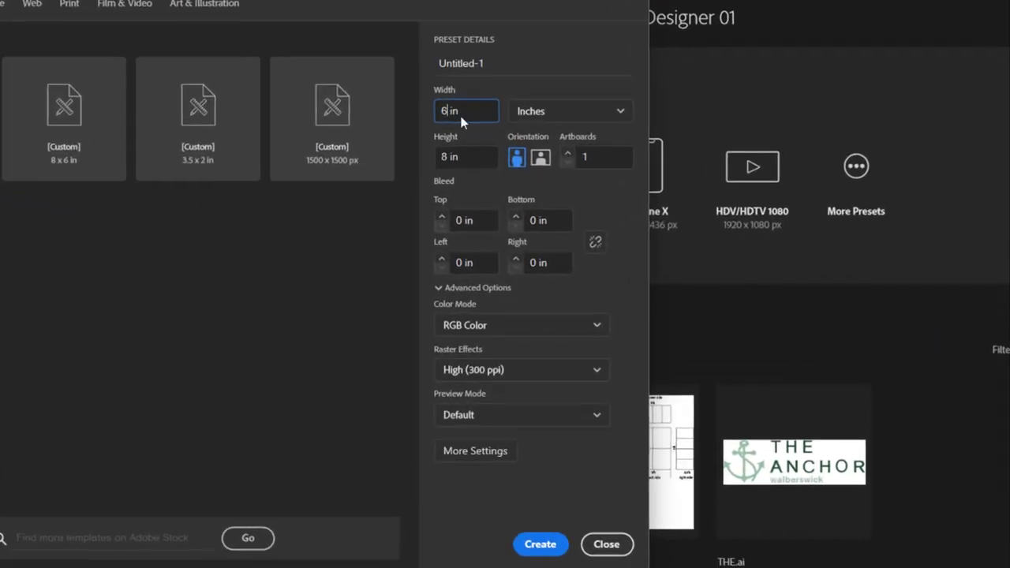
{"action": "key", "text": "BackSpace"}
{"action": "type", "text": "3.5"}
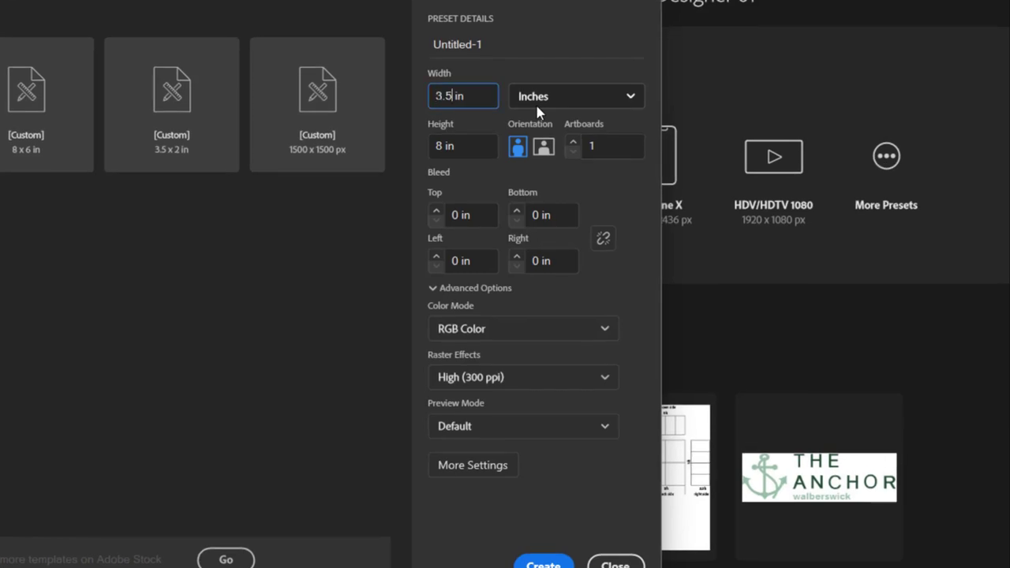
{"action": "left_click", "coordinate": [444, 146]}
{"action": "key", "text": "BackSpace"}
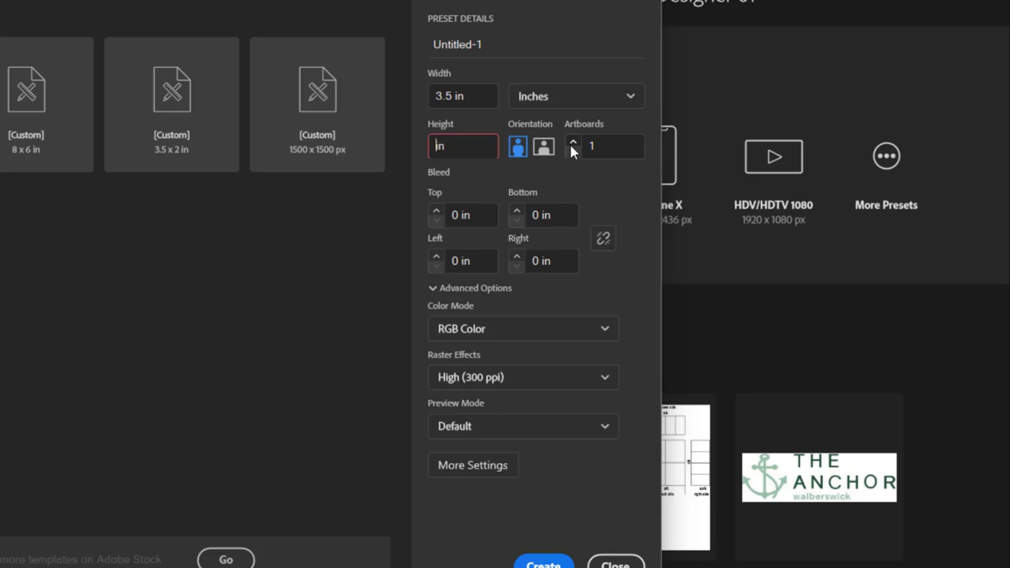
{"action": "type", "text": "2"}
{"action": "left_click", "coordinate": [543, 148]}
{"action": "left_click", "coordinate": [573, 142]}
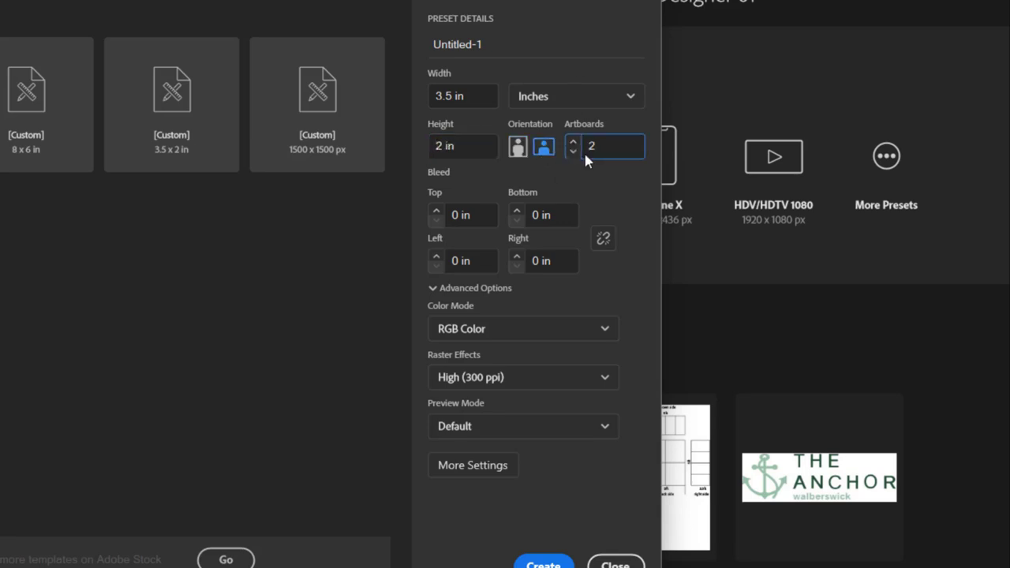
{"action": "left_click", "coordinate": [455, 215]}
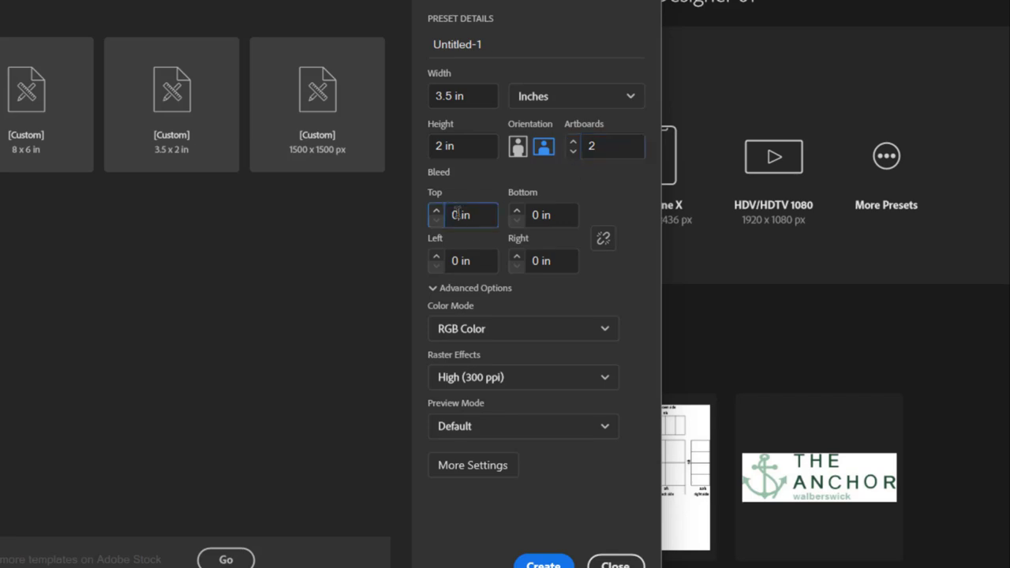
{"action": "key", "text": "BackSpace"}
{"action": "type", "text": ".1"}
{"action": "type", "text": "25"}
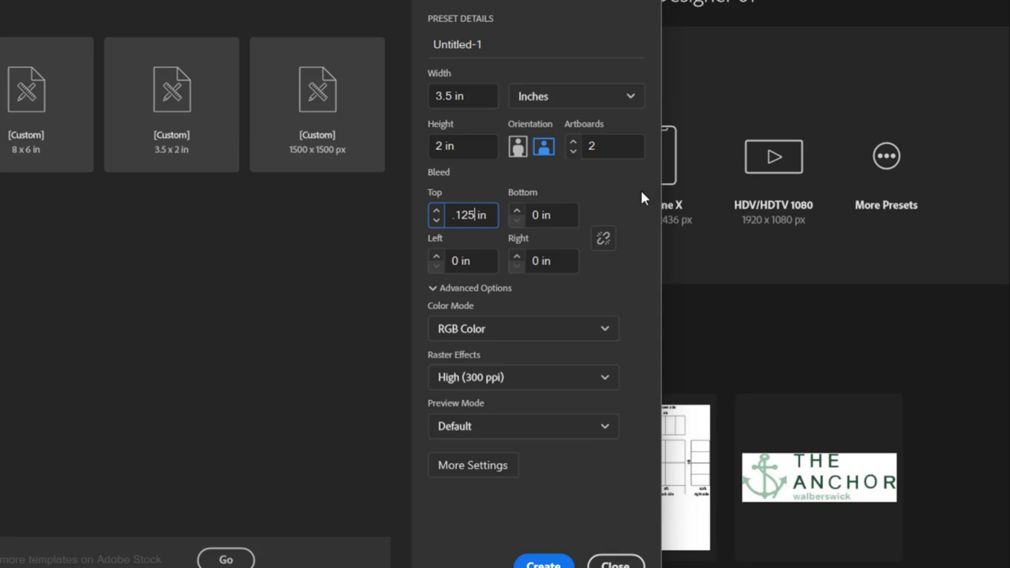
{"action": "left_click", "coordinate": [603, 238]}
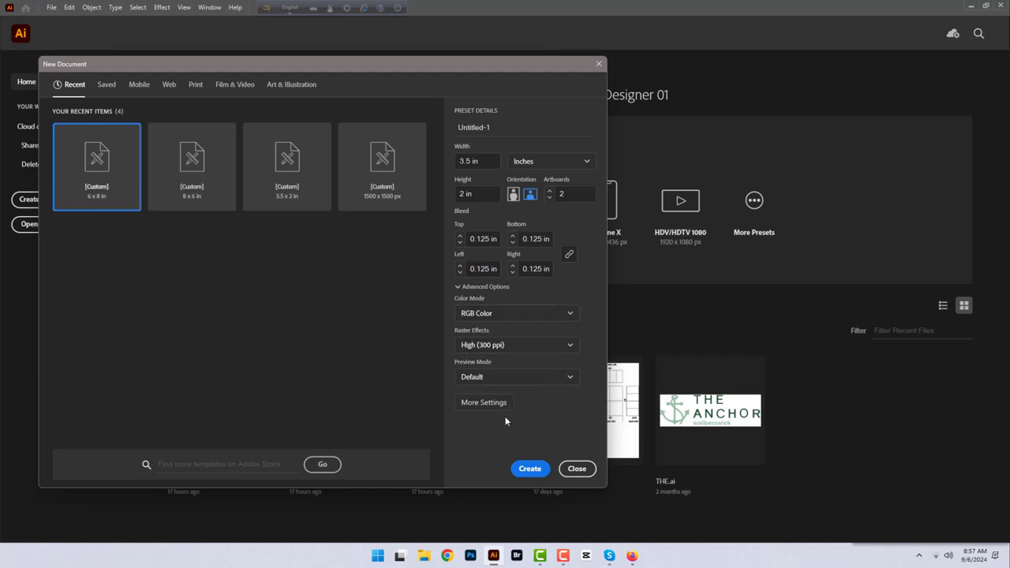
{"action": "left_click", "coordinate": [531, 471]}
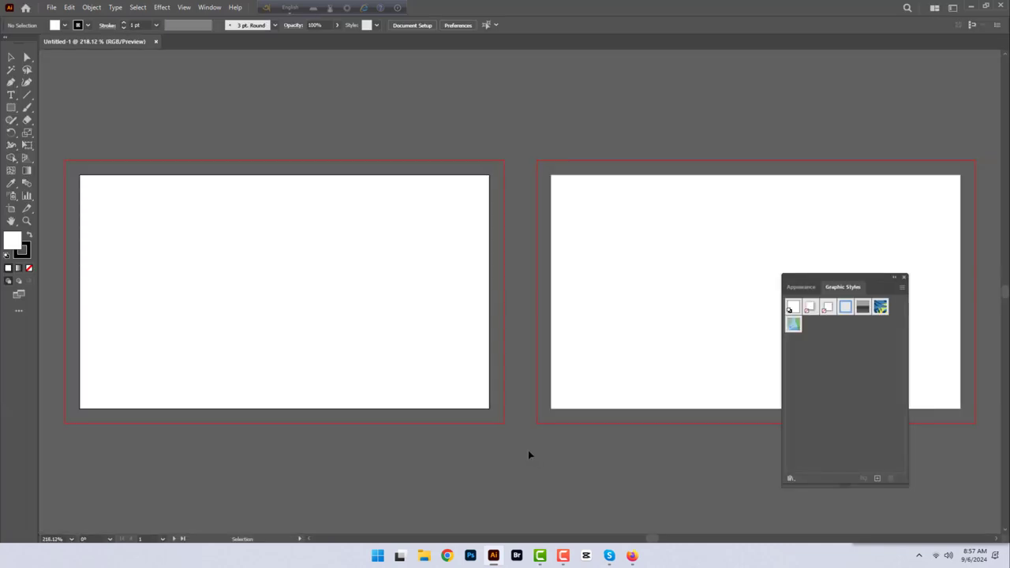
Step: Reset the Essentials Classic workspace layout and pick the Rectangle tool
{"action": "left_click", "coordinate": [215, 8]}
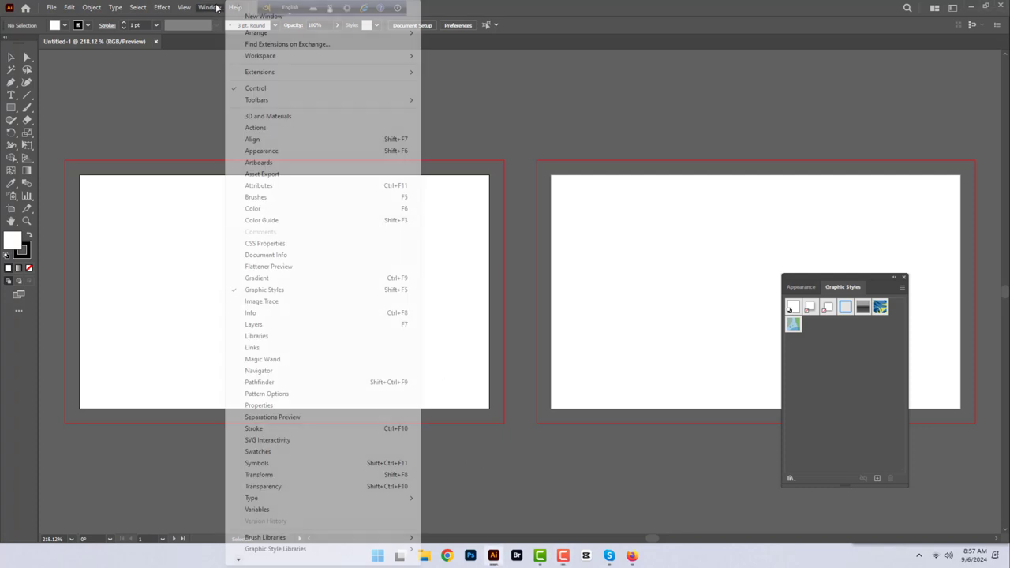
{"action": "mouse_move", "coordinate": [261, 55]}
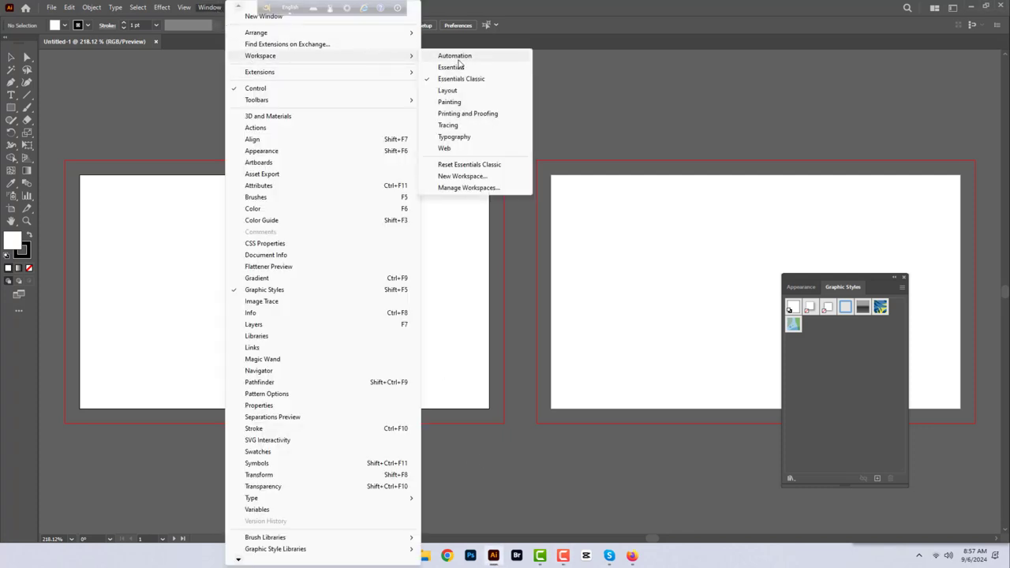
{"action": "left_click", "coordinate": [450, 165]}
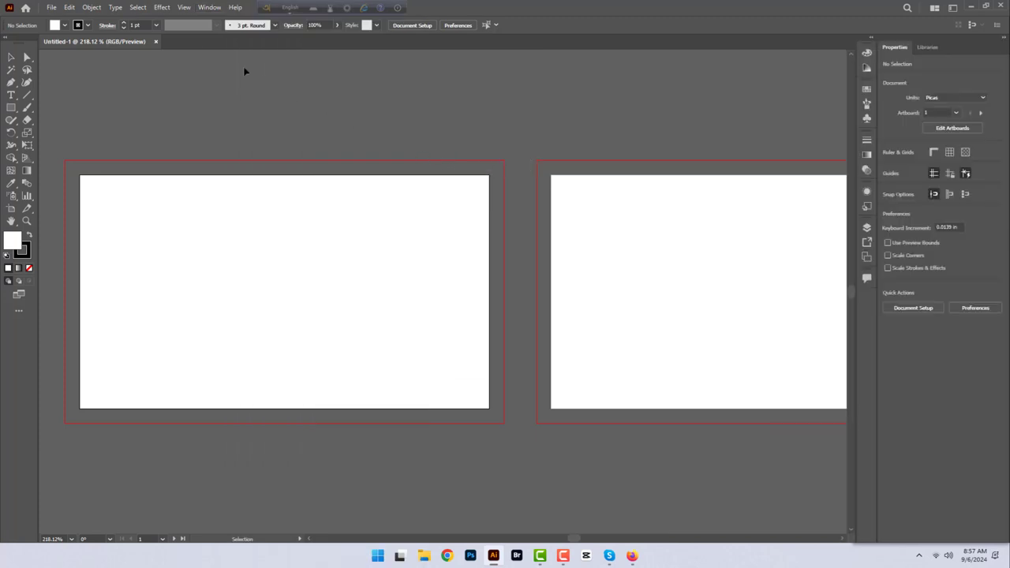
{"action": "left_click", "coordinate": [11, 107]}
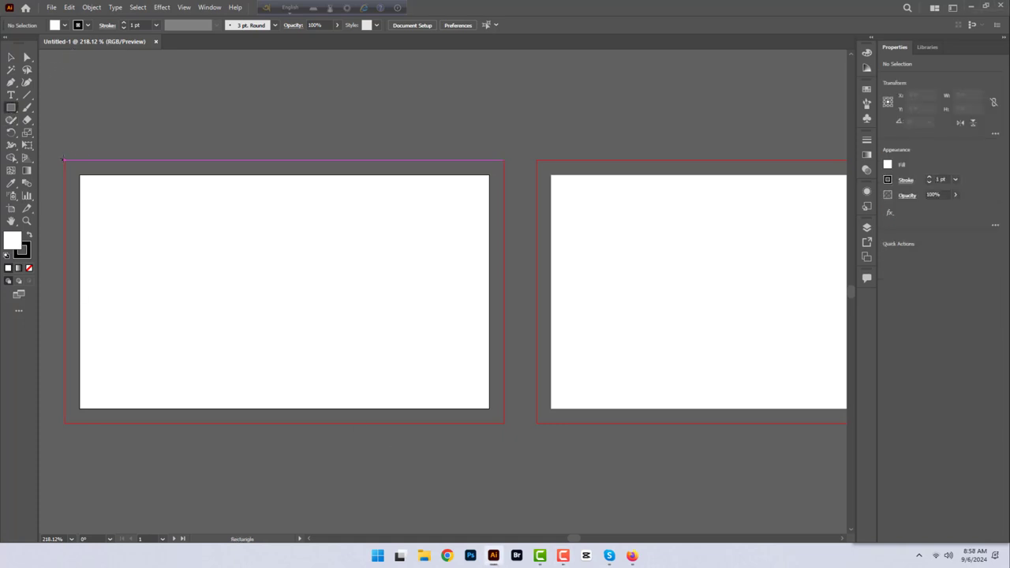
Step: Draw a rectangle with no stroke covering the front card's bleed area
{"action": "mouse_move", "coordinate": [65, 161]}
{"action": "left_mouse_down"}
{"action": "mouse_move", "coordinate": [386, 366]}
{"action": "mouse_move", "coordinate": [503, 422]}
{"action": "left_mouse_up"}
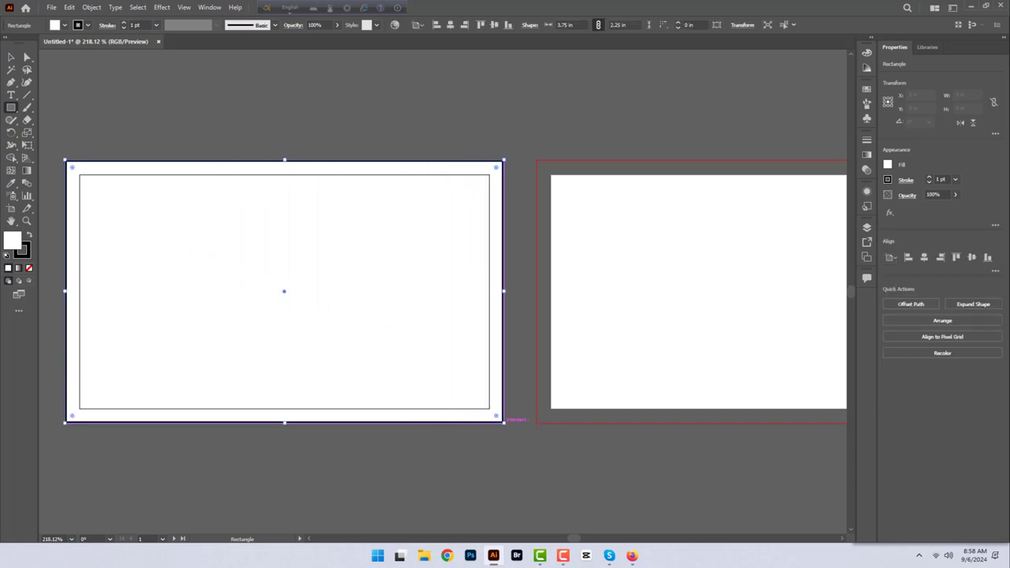
{"action": "left_click", "coordinate": [18, 255]}
{"action": "left_click", "coordinate": [30, 268]}
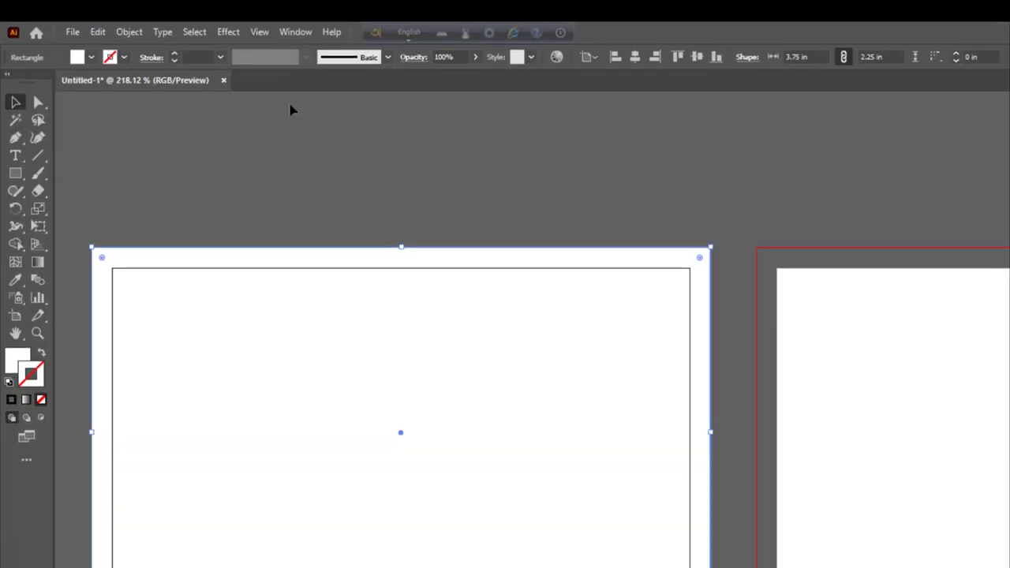
Step: Offset the rectangle by -0.25 in and turn the inset copy into a safe-area guide
{"action": "left_click", "coordinate": [93, 9]}
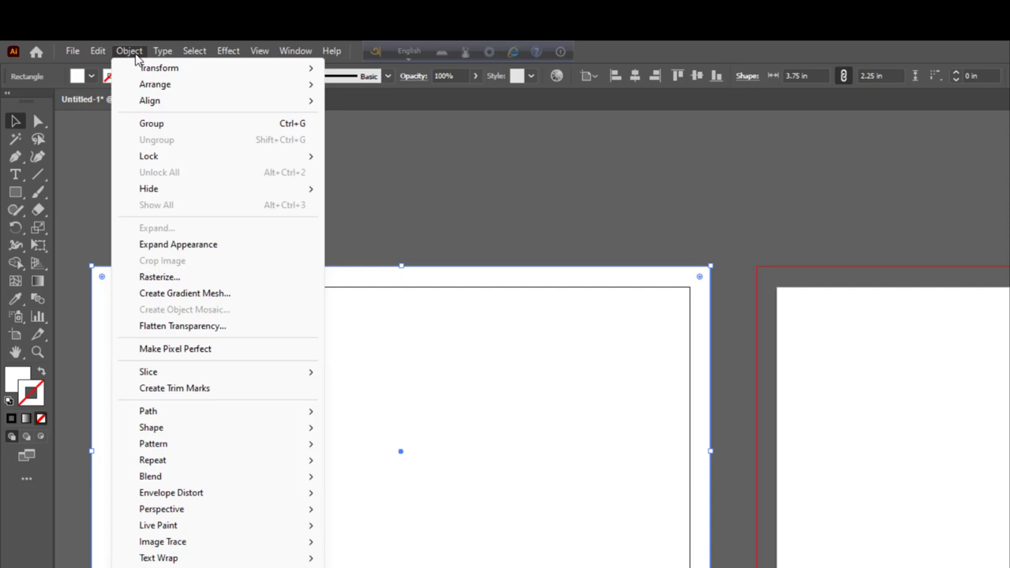
{"action": "mouse_move", "coordinate": [133, 358]}
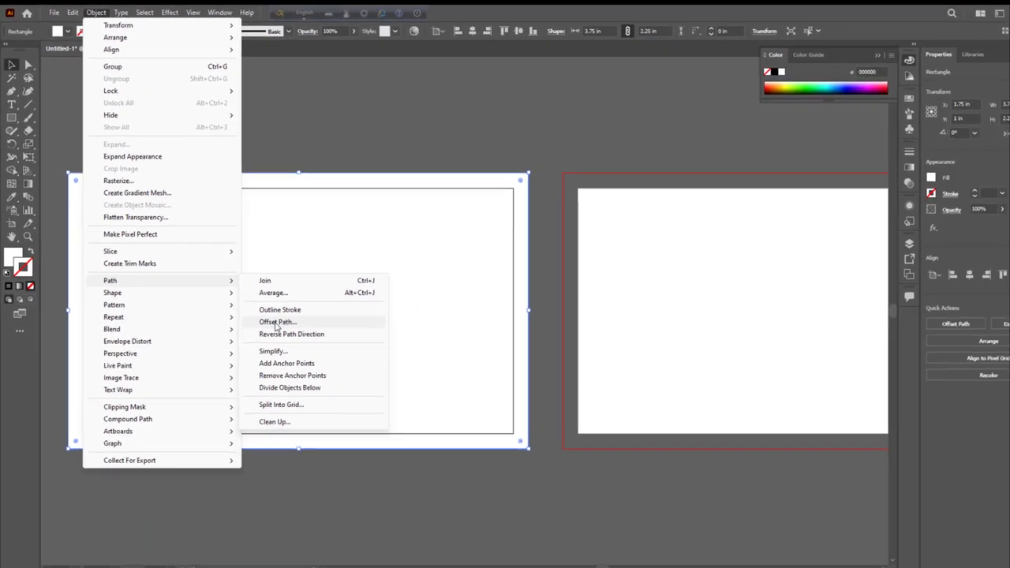
{"action": "left_click", "coordinate": [276, 322]}
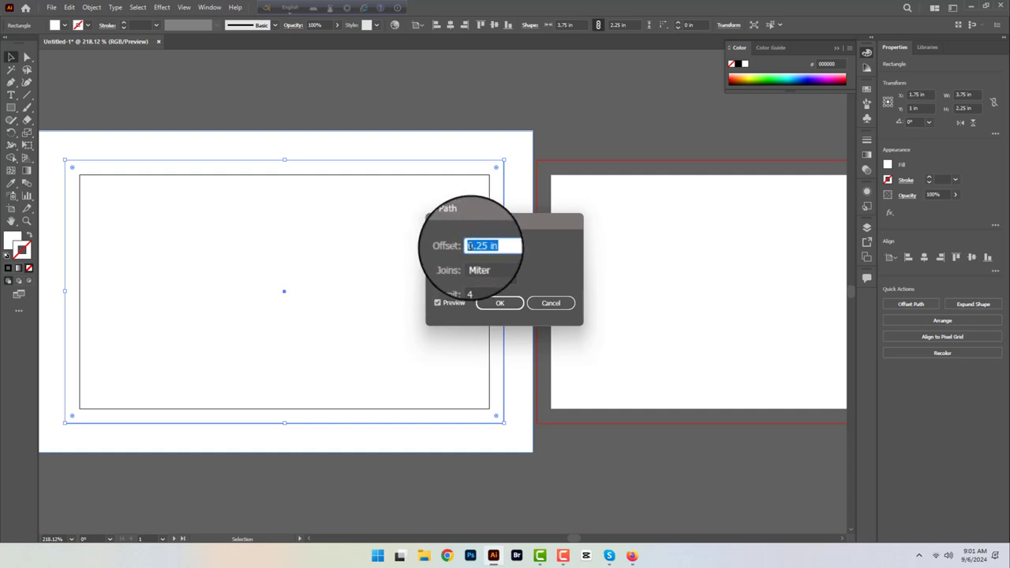
{"action": "key", "text": "Home"}
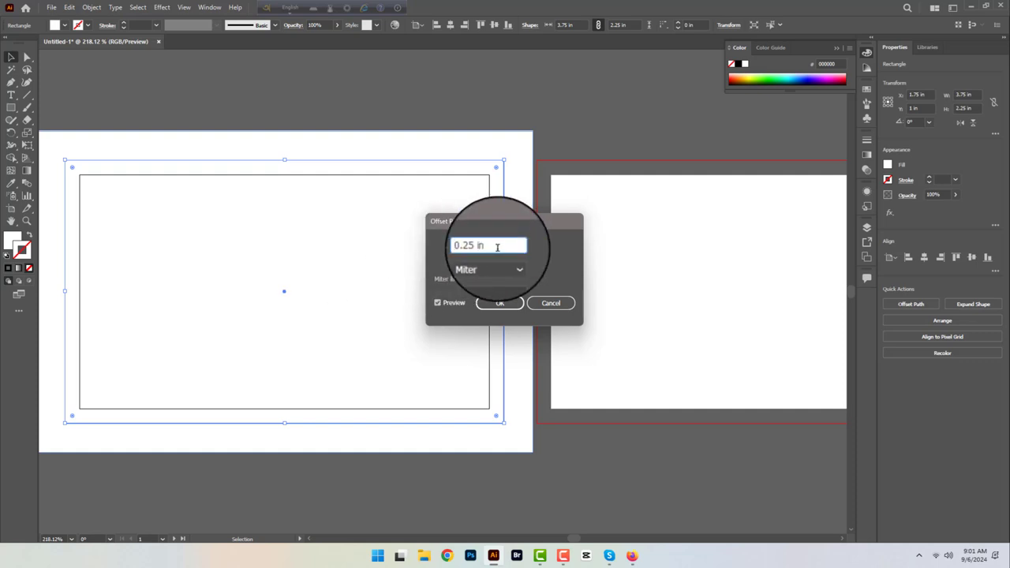
{"action": "type", "text": "-"}
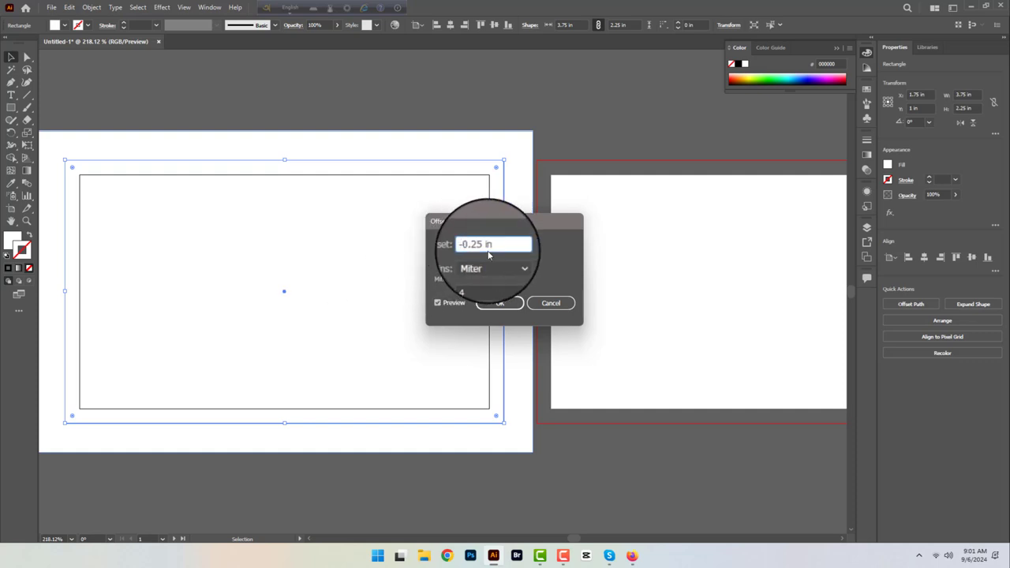
{"action": "left_click", "coordinate": [500, 303]}
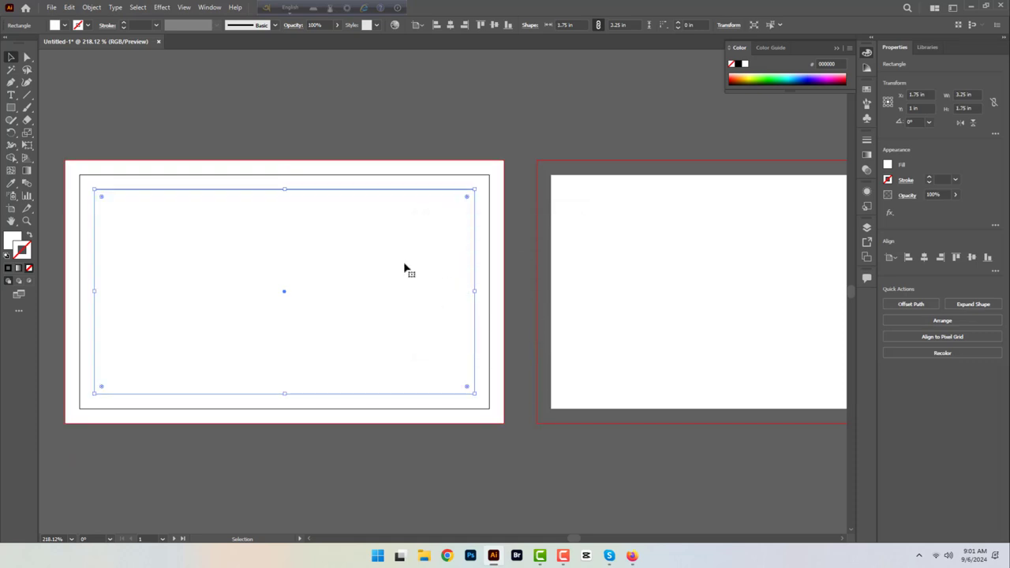
{"action": "right_click", "coordinate": [374, 244]}
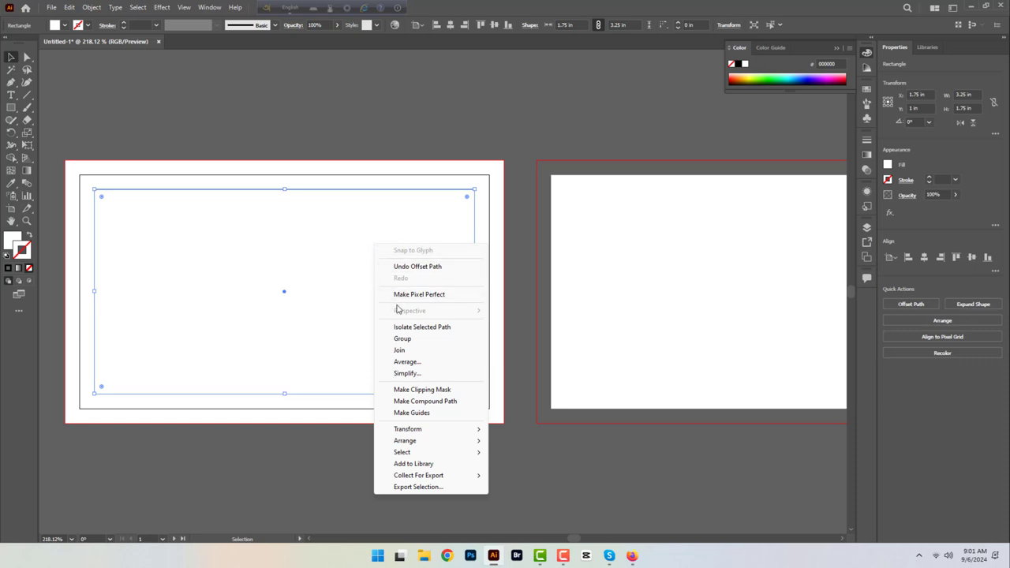
{"action": "left_click", "coordinate": [422, 413]}
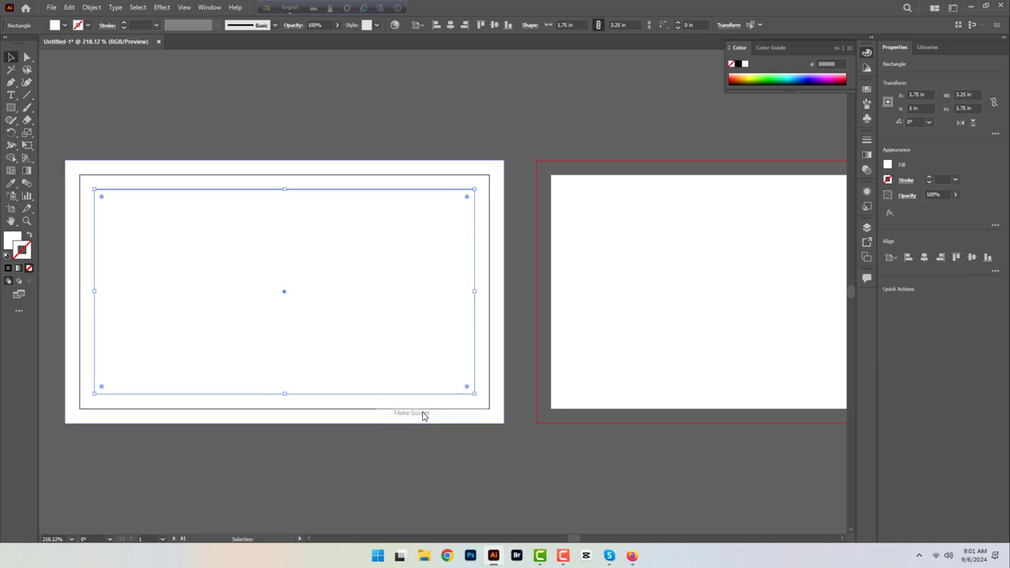
{"action": "left_click", "coordinate": [435, 139]}
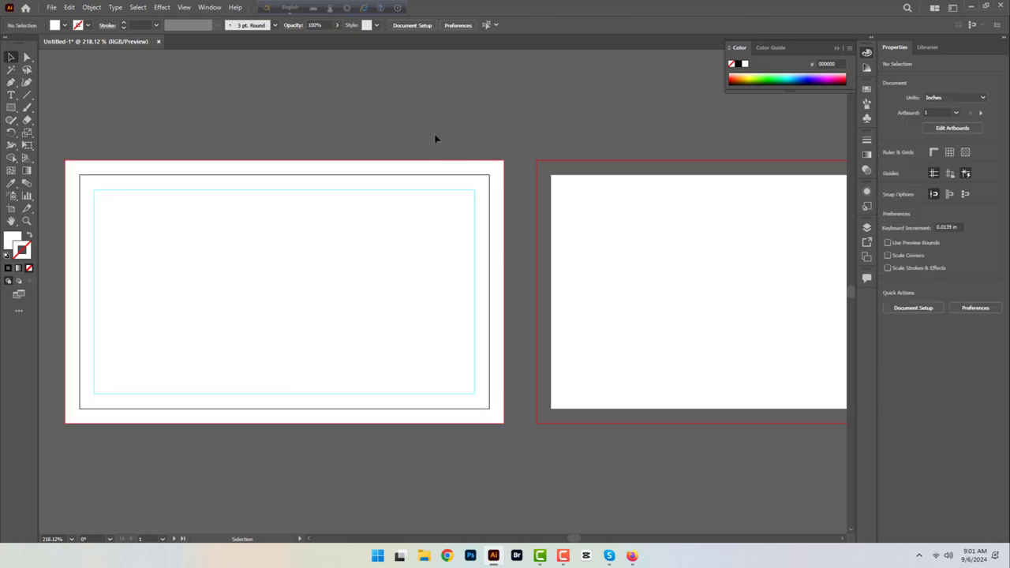
Step: Alt-drag a copy of the background rectangle and guide onto the second artboard, then select both backgrounds
{"action": "left_click_drag", "start_coordinate": [297, 176], "coordinate": [500, 361]}
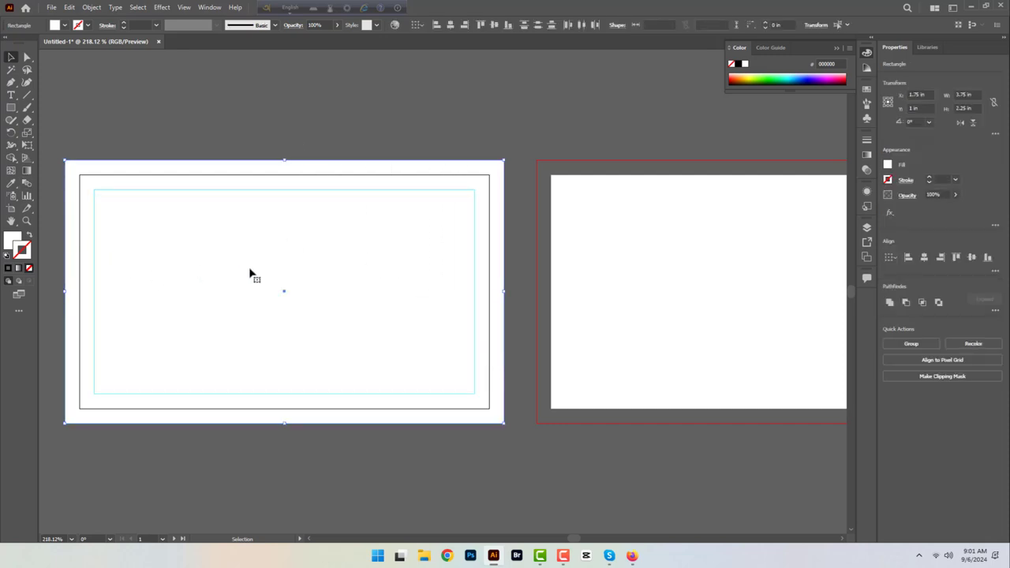
{"action": "left_click_drag", "start_coordinate": [284, 300], "coordinate": [742, 304]}
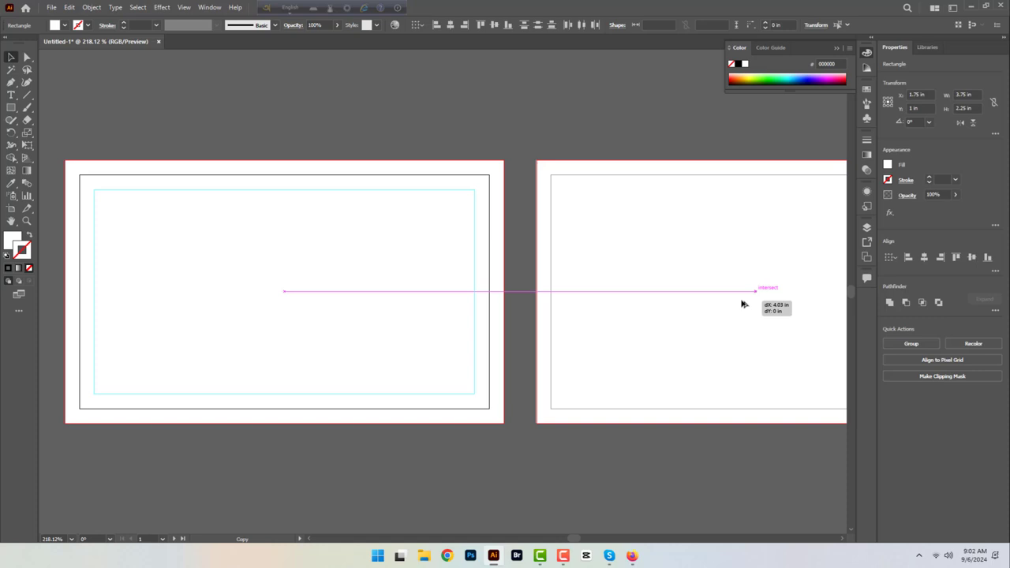
{"action": "left_click_drag", "start_coordinate": [742, 304], "coordinate": [741, 304]}
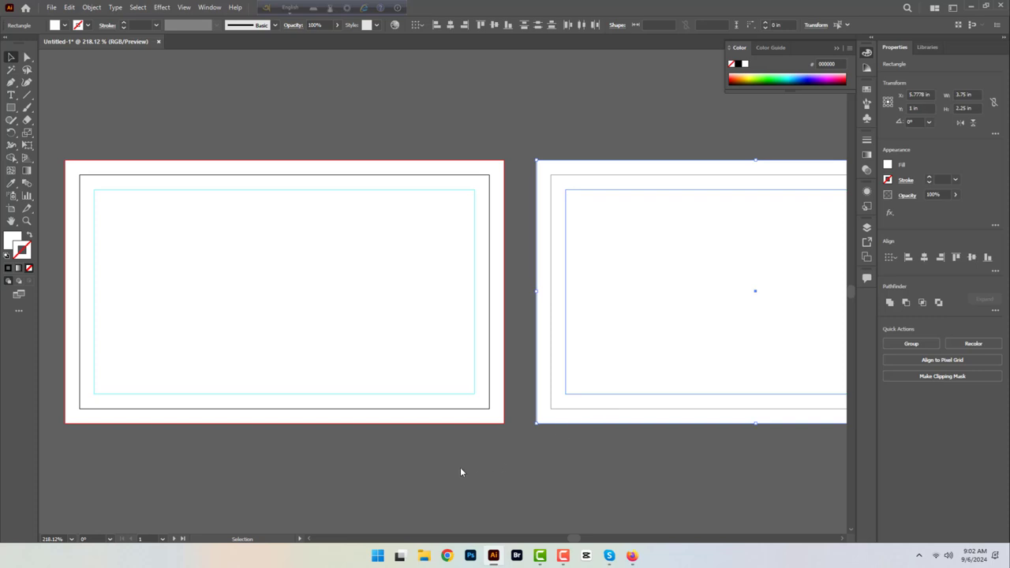
{"action": "scroll", "coordinate": [530, 409], "scroll_direction": "down", "scroll_amount": 1}
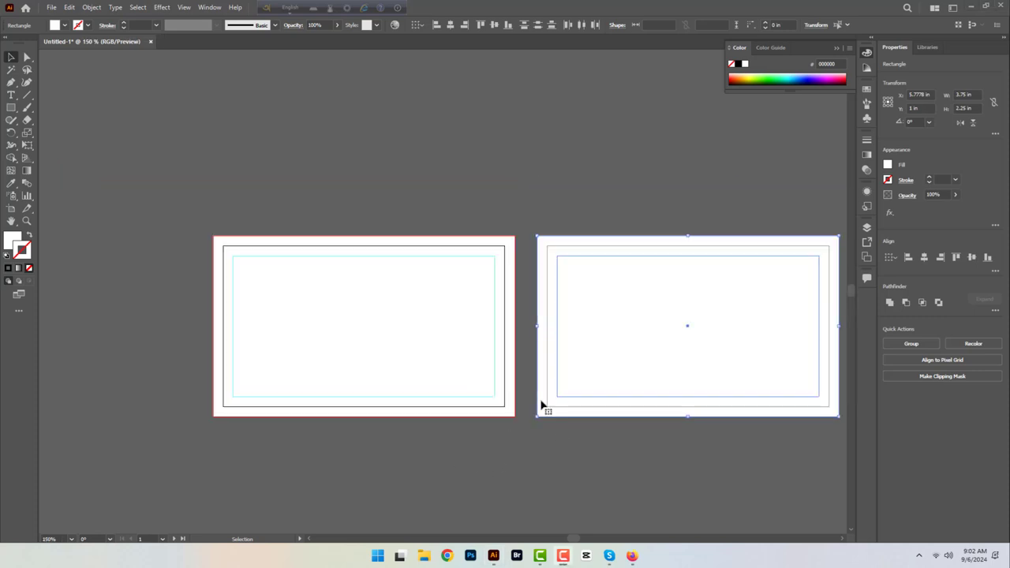
{"action": "left_click_drag", "start_coordinate": [626, 383], "coordinate": [519, 323]}
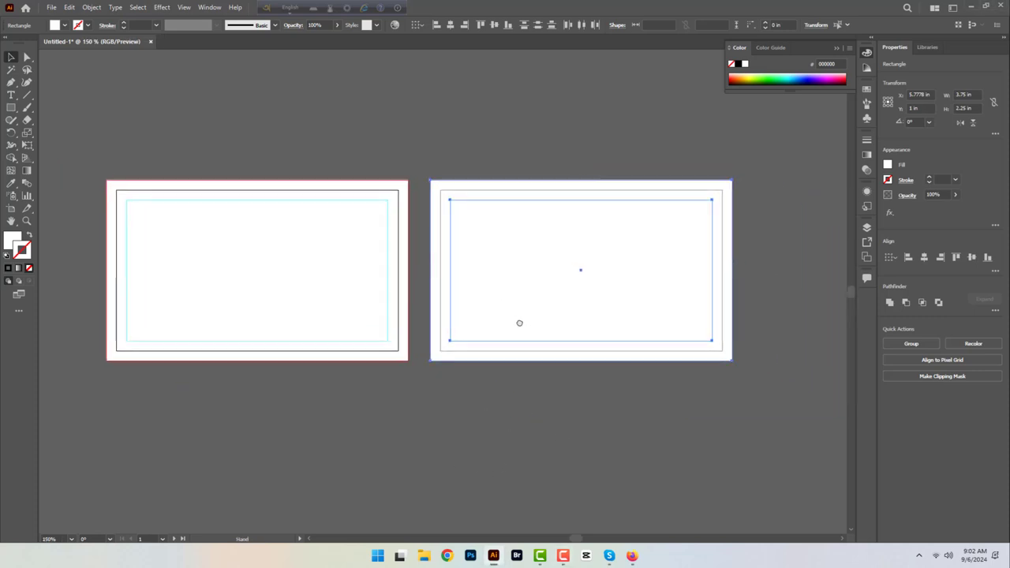
{"action": "left_click", "coordinate": [541, 400]}
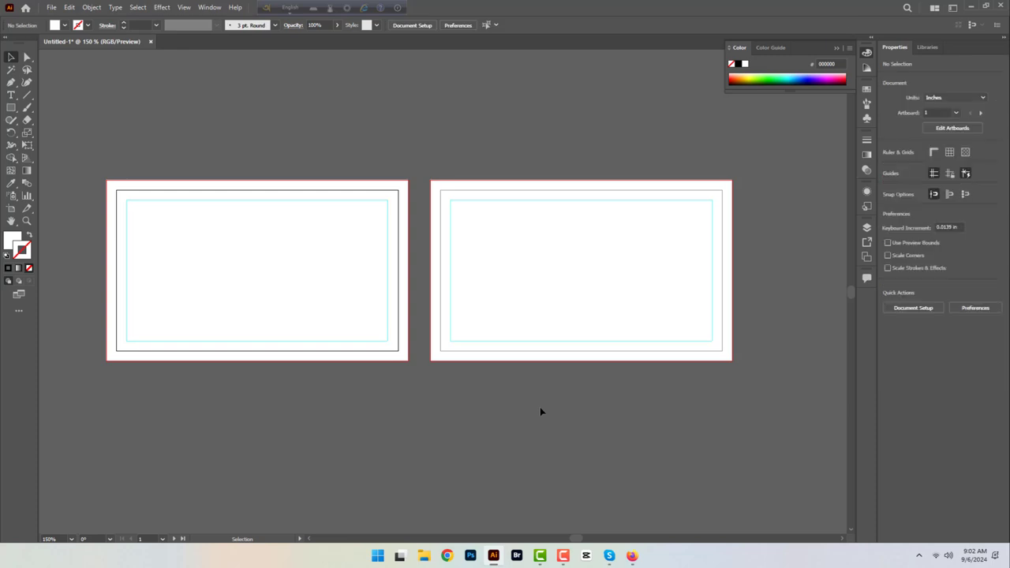
{"action": "left_click_drag", "start_coordinate": [253, 198], "coordinate": [319, 294]}
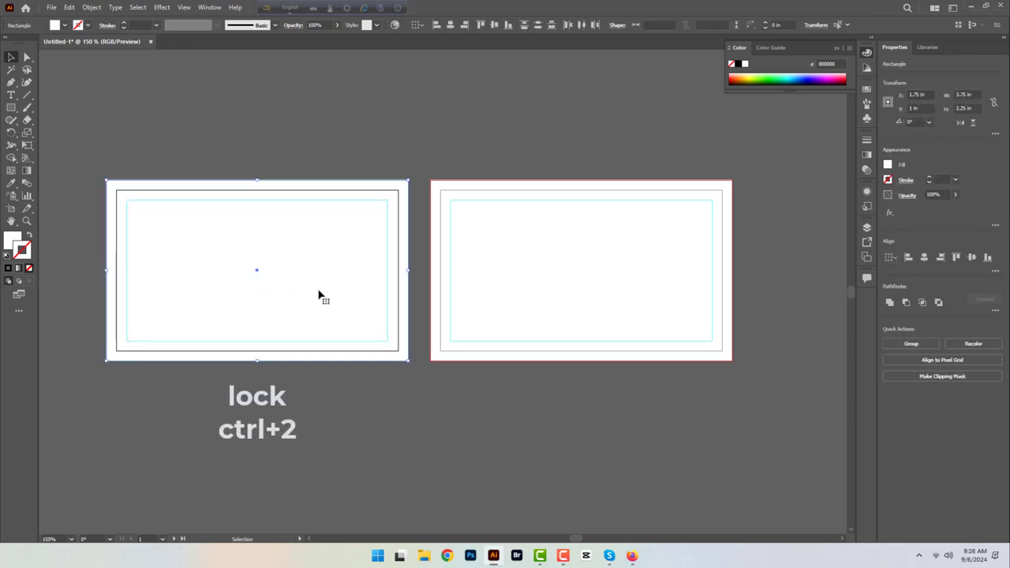
{"action": "left_click_drag", "start_coordinate": [505, 192], "coordinate": [624, 297]}
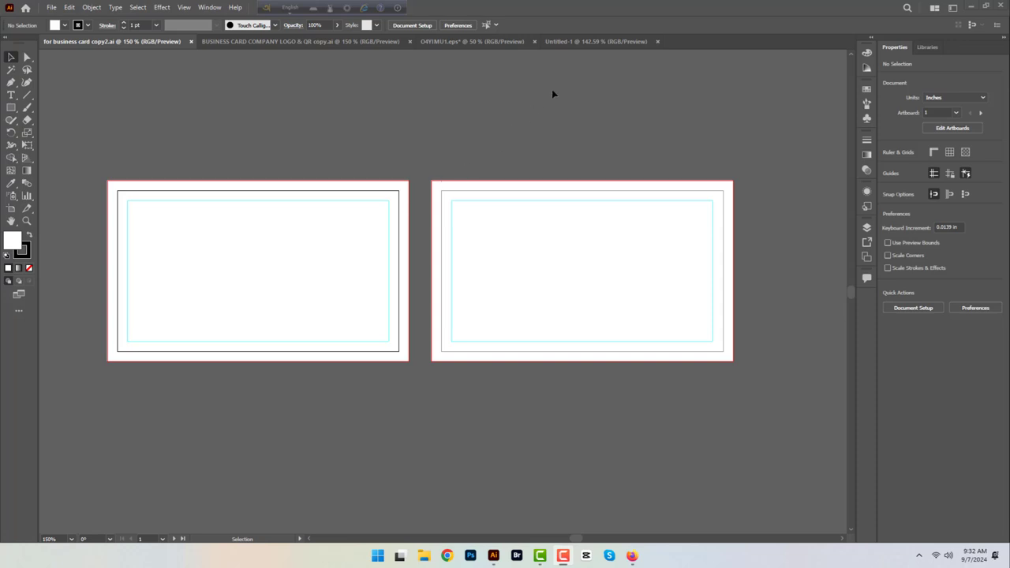
Step: Select the house, phone, envelope and globe icons and drag them into the business card document
{"action": "left_click", "coordinate": [474, 42]}
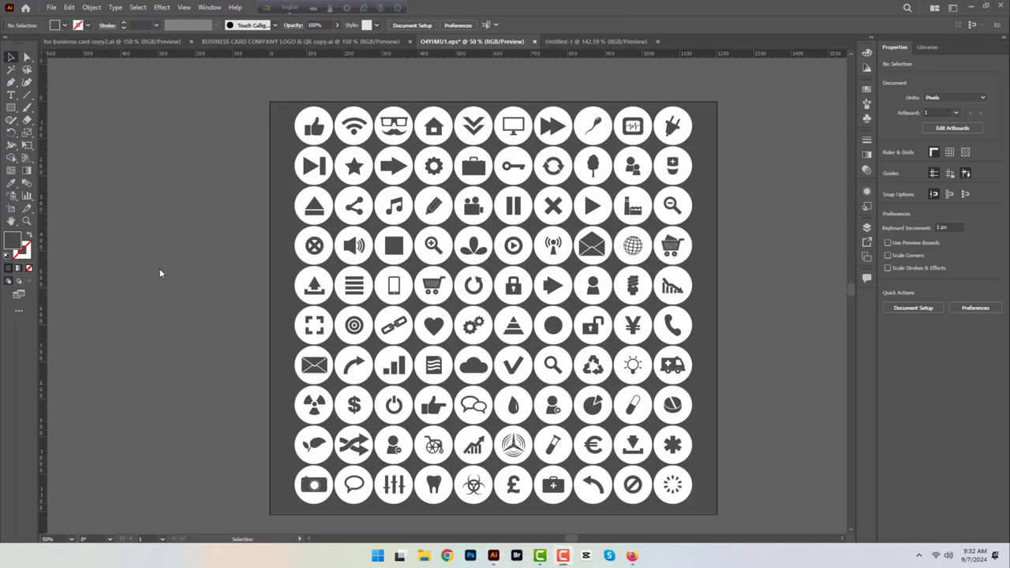
{"action": "left_click", "coordinate": [433, 126]}
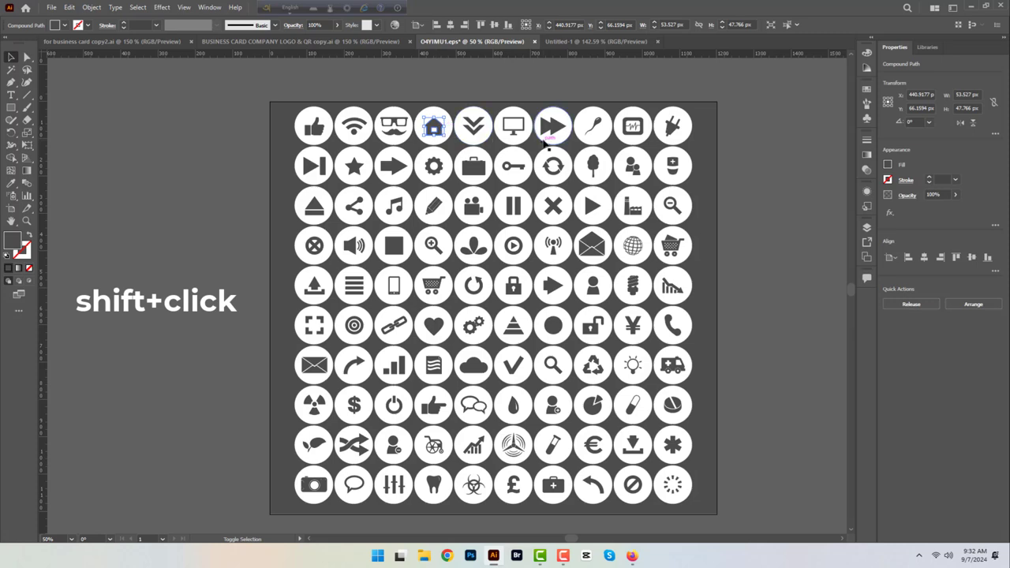
{"action": "left_click", "coordinate": [671, 324], "text": "shift"}
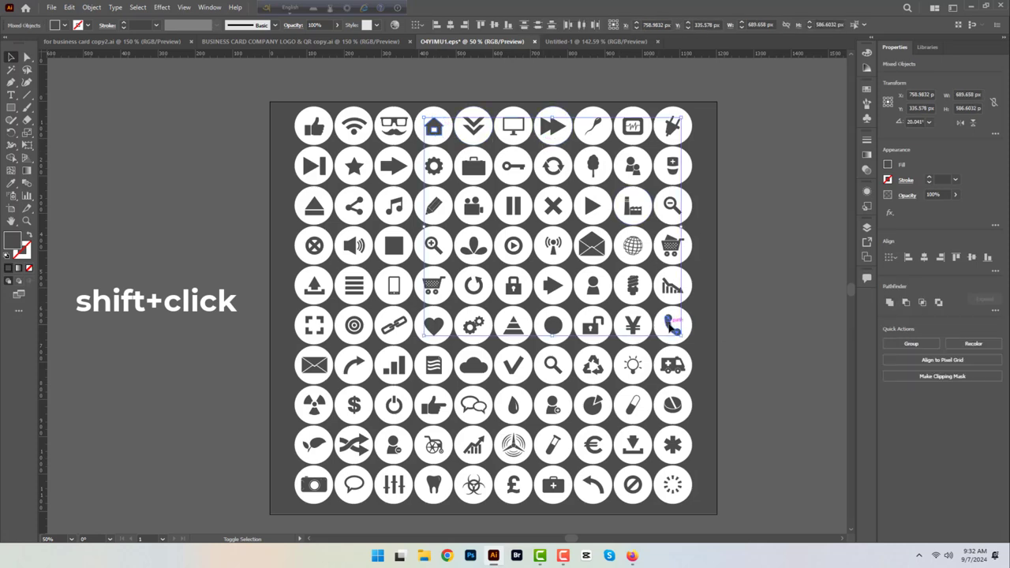
{"action": "left_click", "coordinate": [317, 365], "text": "shift"}
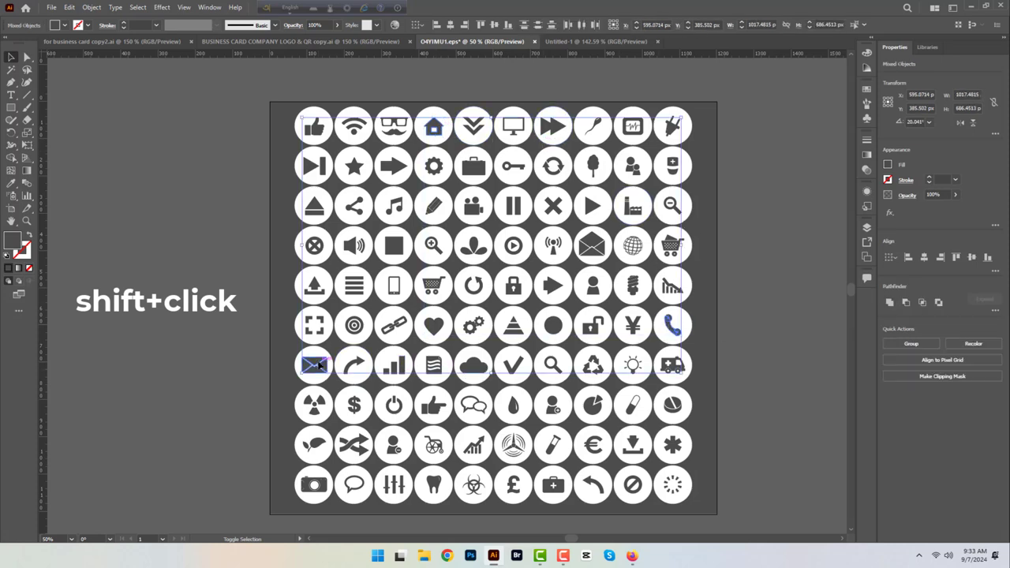
{"action": "left_click", "coordinate": [635, 247], "text": "shift"}
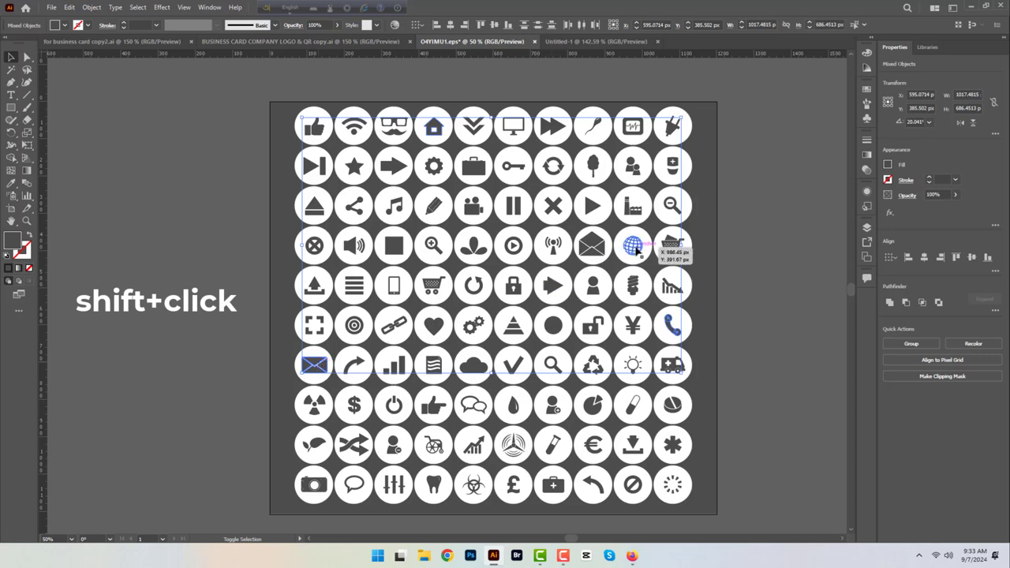
{"action": "left_click_drag", "start_coordinate": [636, 248], "coordinate": [421, 161]}
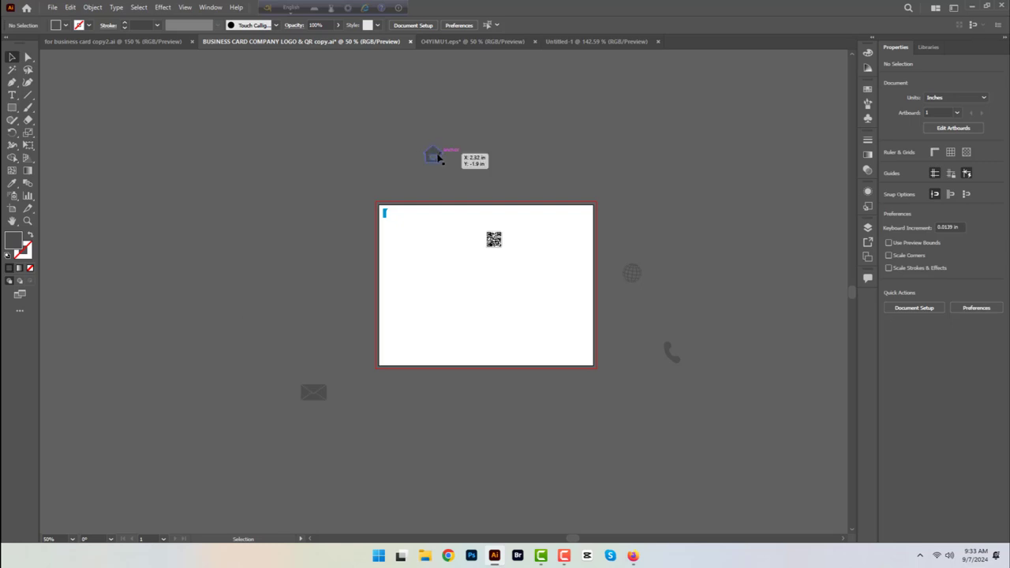
Step: Arrange the phone, house, envelope and globe icons into a vertical column on the card
{"action": "left_click_drag", "start_coordinate": [434, 156], "coordinate": [462, 314]}
{"action": "left_click_drag", "start_coordinate": [313, 392], "coordinate": [483, 325]}
{"action": "left_click_drag", "start_coordinate": [631, 272], "coordinate": [498, 295]}
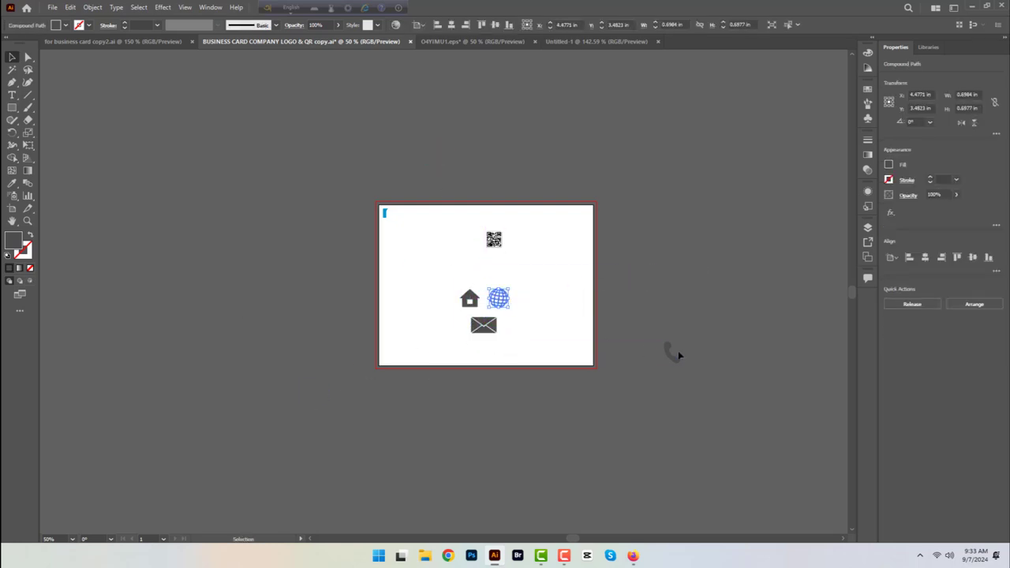
{"action": "left_click_drag", "start_coordinate": [672, 351], "coordinate": [520, 329]}
{"action": "scroll", "coordinate": [496, 320], "scroll_direction": "up", "scroll_amount": 3}
{"action": "mouse_move", "coordinate": [473, 350]}
{"action": "left_mouse_down"}
{"action": "mouse_move", "coordinate": [449, 308]}
{"action": "mouse_move", "coordinate": [446, 373]}
{"action": "left_mouse_up"}
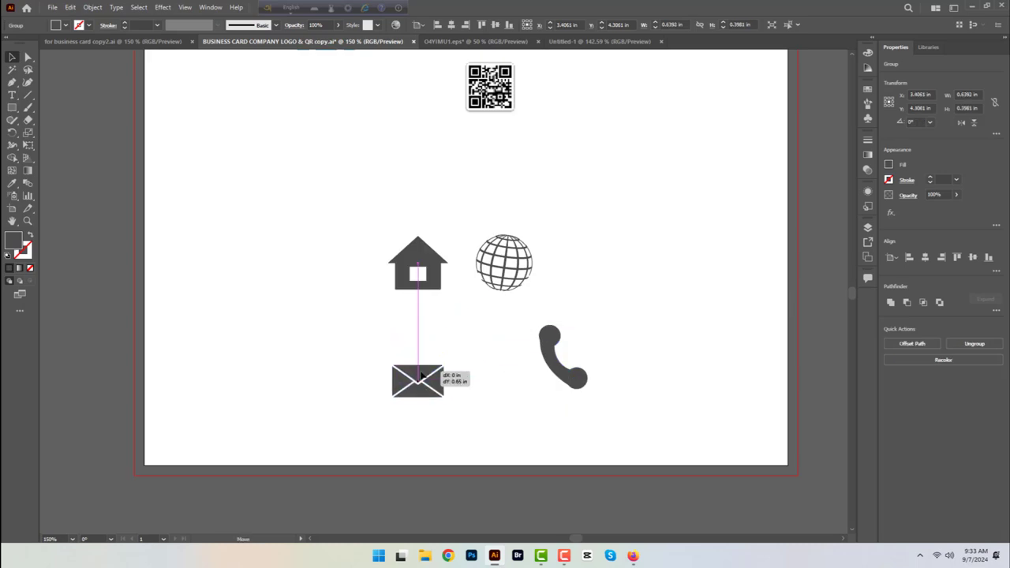
{"action": "left_click_drag", "start_coordinate": [440, 260], "coordinate": [436, 316]}
{"action": "mouse_move", "coordinate": [554, 340]}
{"action": "left_mouse_down"}
{"action": "mouse_move", "coordinate": [398, 222]}
{"action": "mouse_move", "coordinate": [405, 240]}
{"action": "left_mouse_up"}
{"action": "left_click_drag", "start_coordinate": [503, 263], "coordinate": [402, 444]}
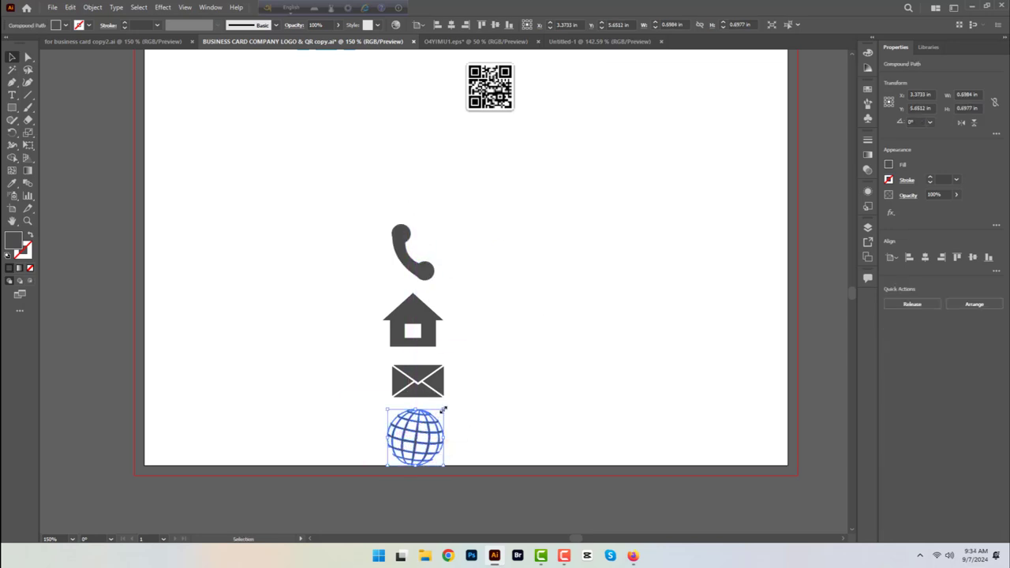
{"action": "left_click_drag", "start_coordinate": [443, 411], "coordinate": [448, 410]}
Step: Rotate the phone icon upright and add a vertical ruler guide along the column
{"action": "left_click", "coordinate": [410, 253]}
{"action": "left_click_drag", "start_coordinate": [438, 283], "coordinate": [446, 273]}
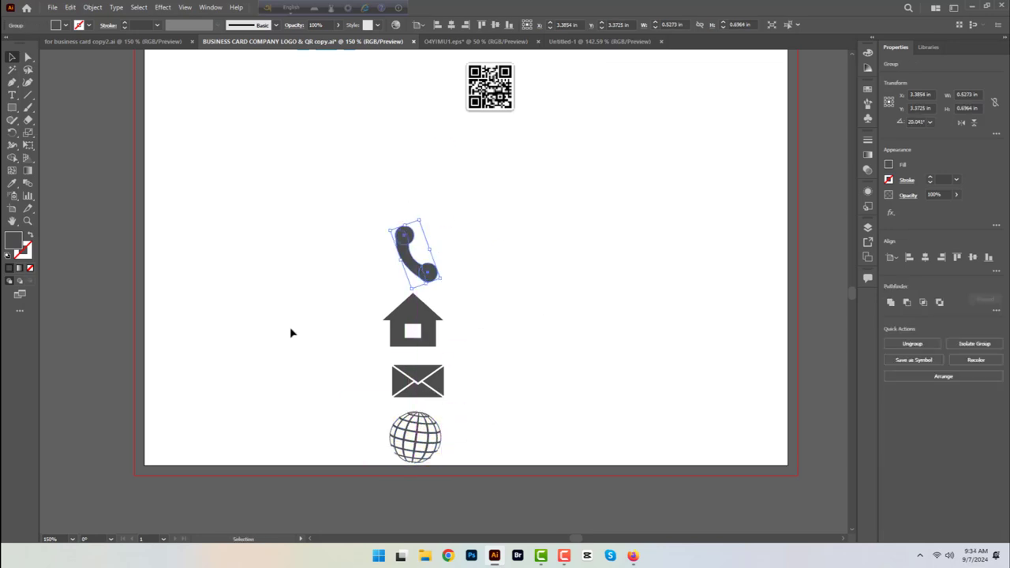
{"action": "key", "text": "ctrl+r"}
{"action": "left_click_drag", "start_coordinate": [43, 358], "coordinate": [383, 406]}
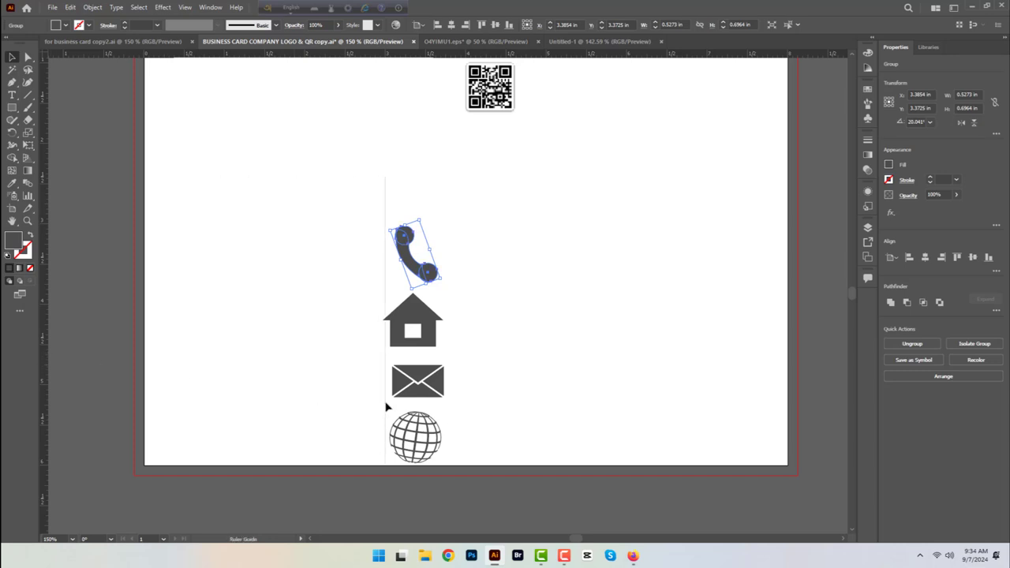
{"action": "left_click_drag", "start_coordinate": [440, 276], "coordinate": [451, 272]}
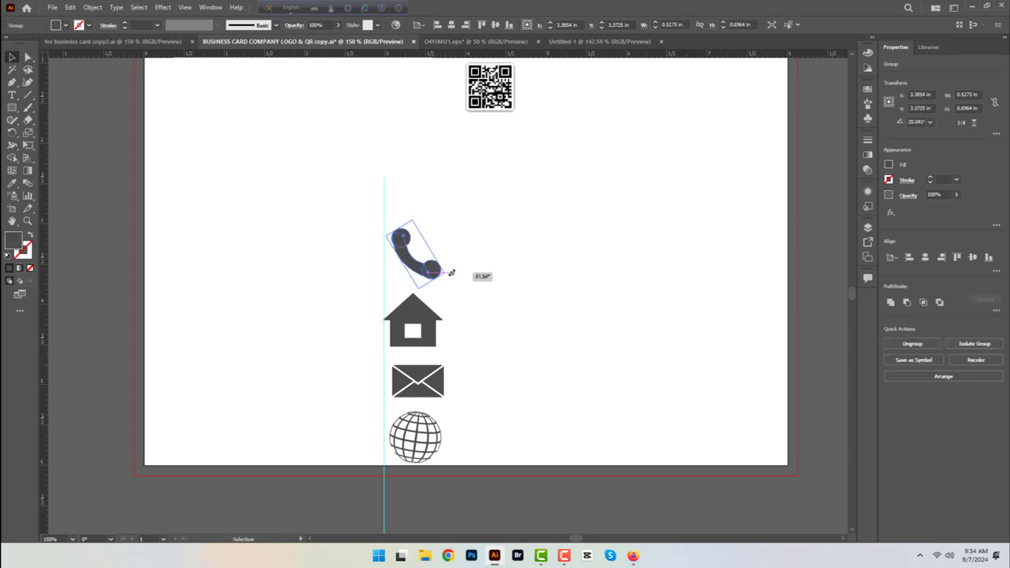
Step: Enlarge the globe slightly and horizontally centre-align all four icons
{"action": "left_click_drag", "start_coordinate": [350, 215], "coordinate": [466, 450]}
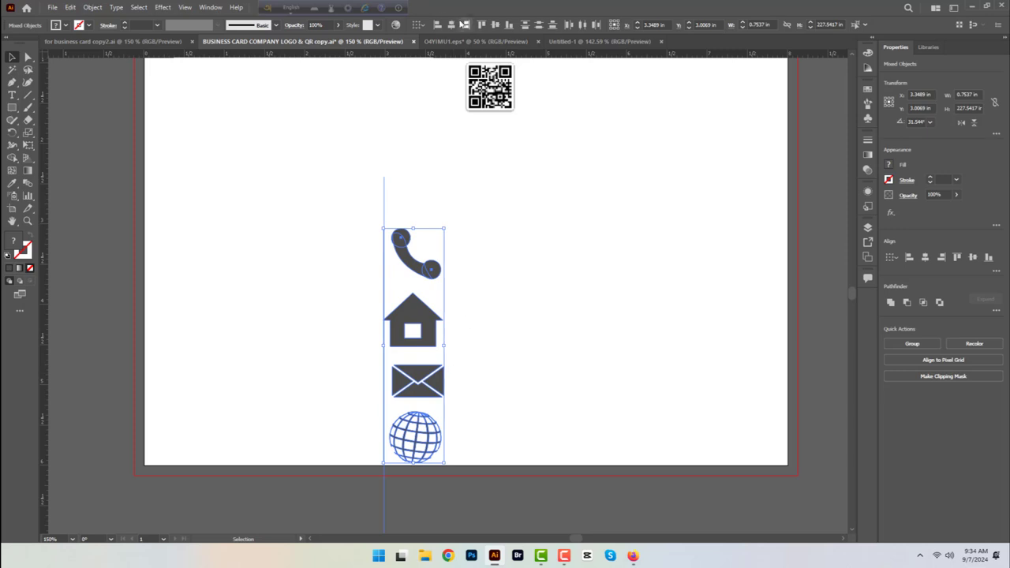
{"action": "left_click", "coordinate": [456, 24]}
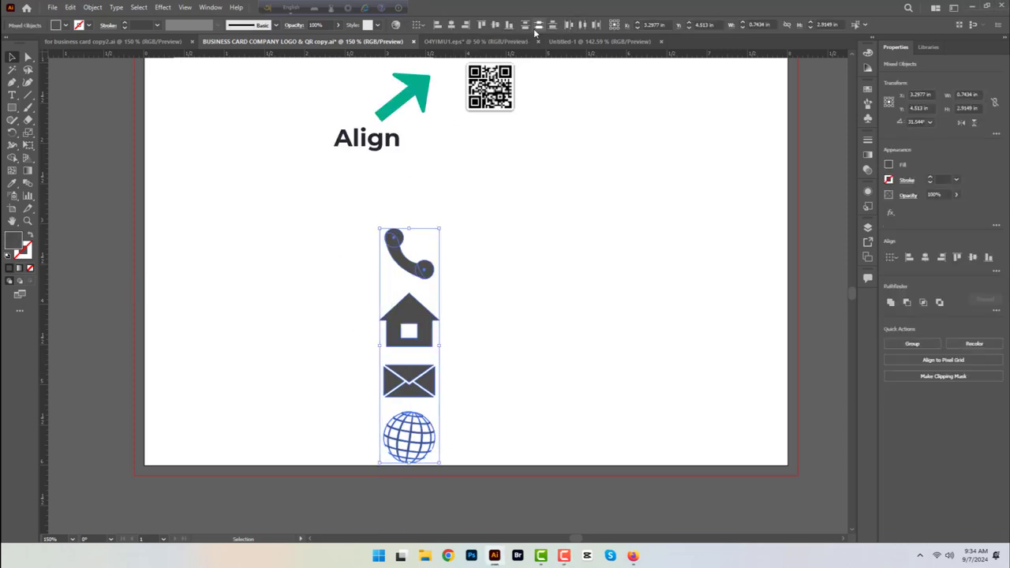
{"action": "left_click", "coordinate": [482, 230]}
{"action": "left_click", "coordinate": [408, 436]}
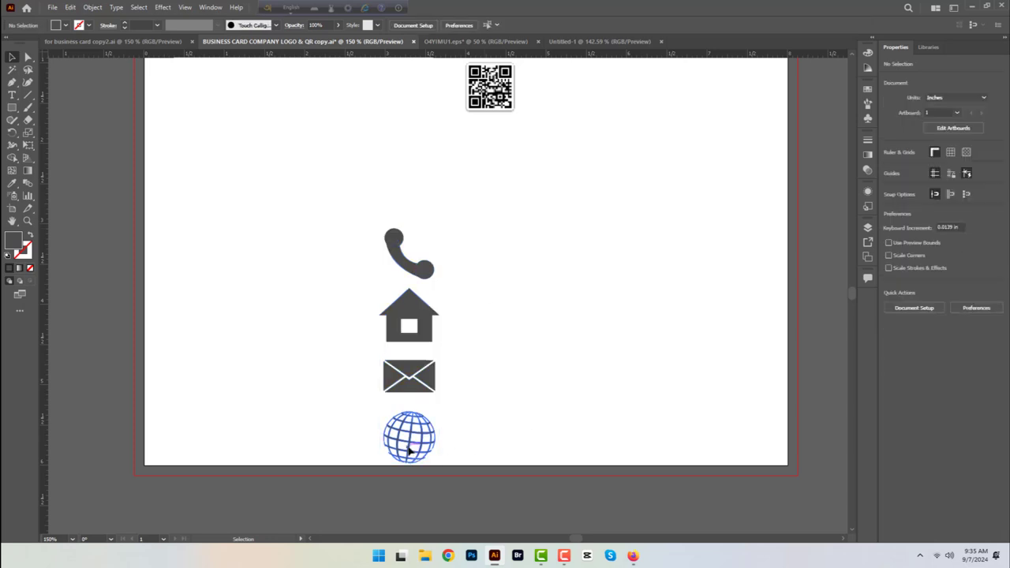
{"action": "left_click_drag", "start_coordinate": [434, 412], "coordinate": [440, 408]}
{"action": "left_click_drag", "start_coordinate": [367, 225], "coordinate": [457, 460]}
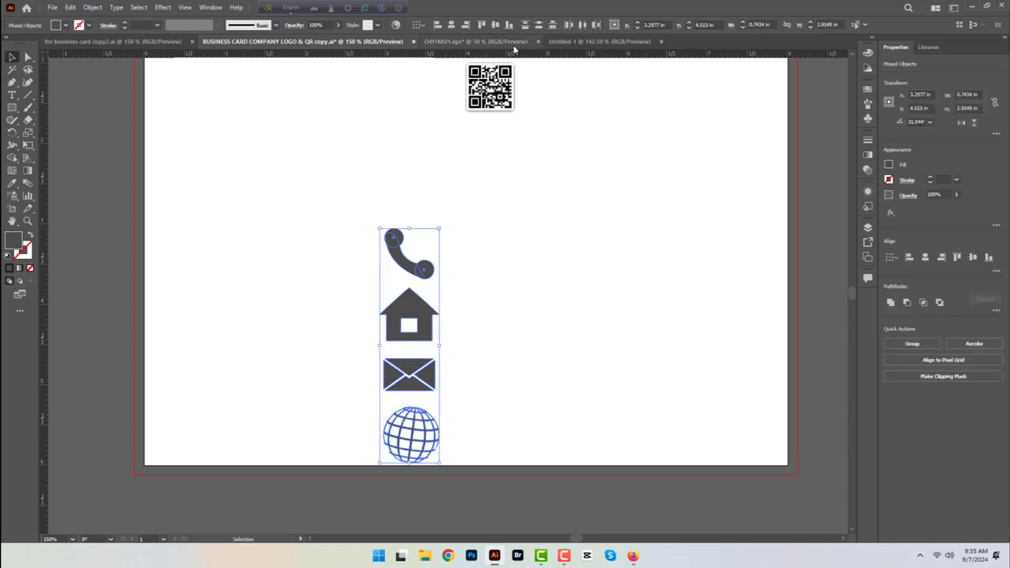
{"action": "left_click", "coordinate": [539, 24]}
{"action": "left_click", "coordinate": [536, 284]}
Step: Replace the placeholder beside the phone icon with the phone number
{"action": "left_click", "coordinate": [12, 94]}
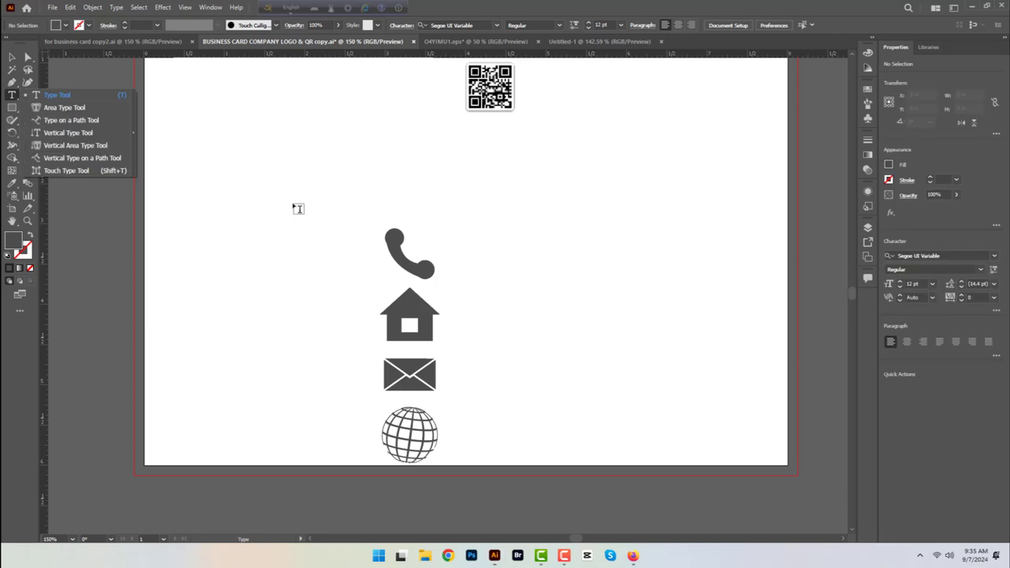
{"action": "left_click", "coordinate": [457, 239]}
{"action": "key", "text": "ctrl+1"}
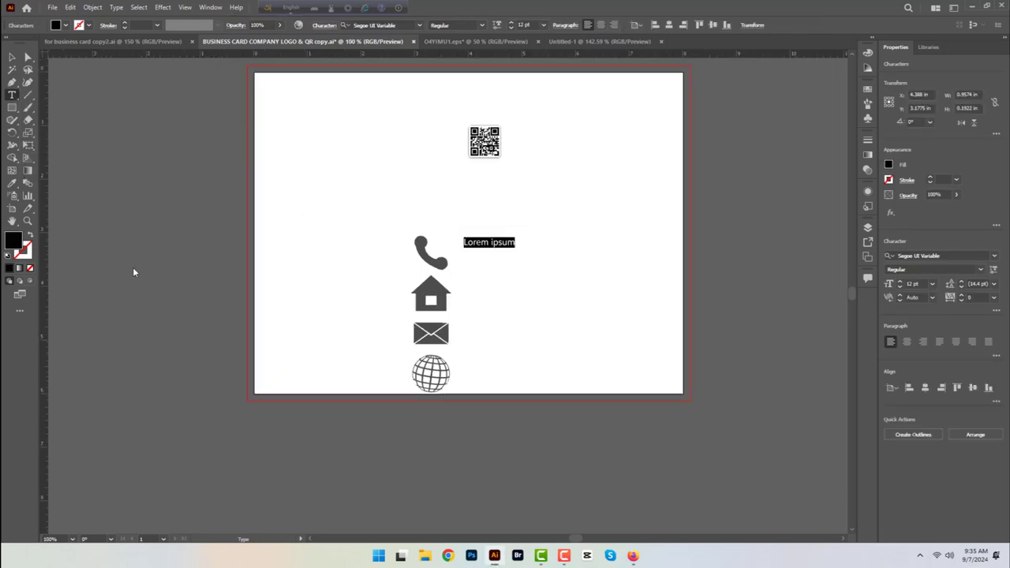
{"action": "left_click", "coordinate": [519, 244]}
{"action": "key", "text": "BackSpace"}
{"action": "key", "text": "ctrl+a"}
{"action": "key", "text": "BackSpace"}
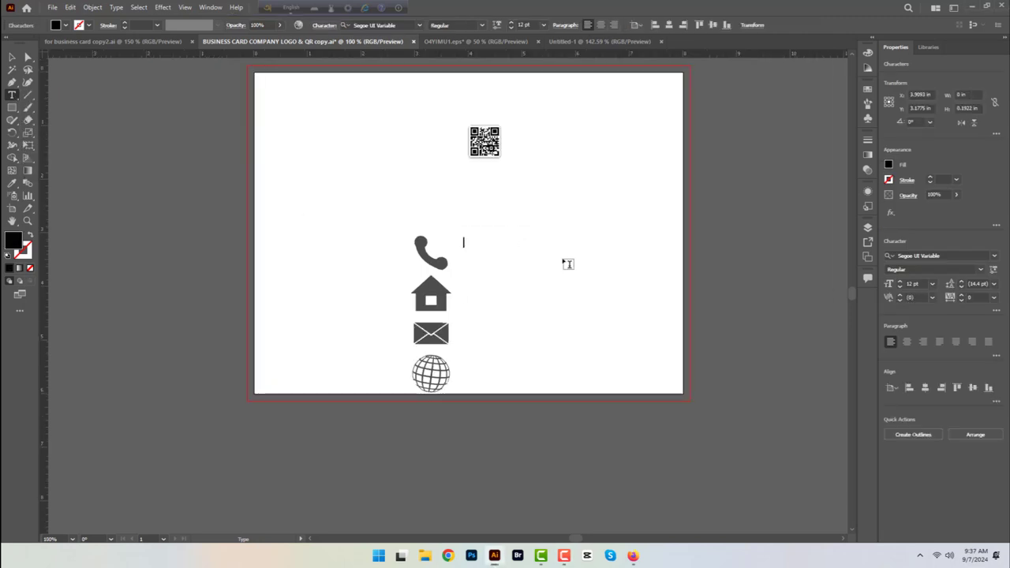
{"action": "type", "text": "+8801712345678"}
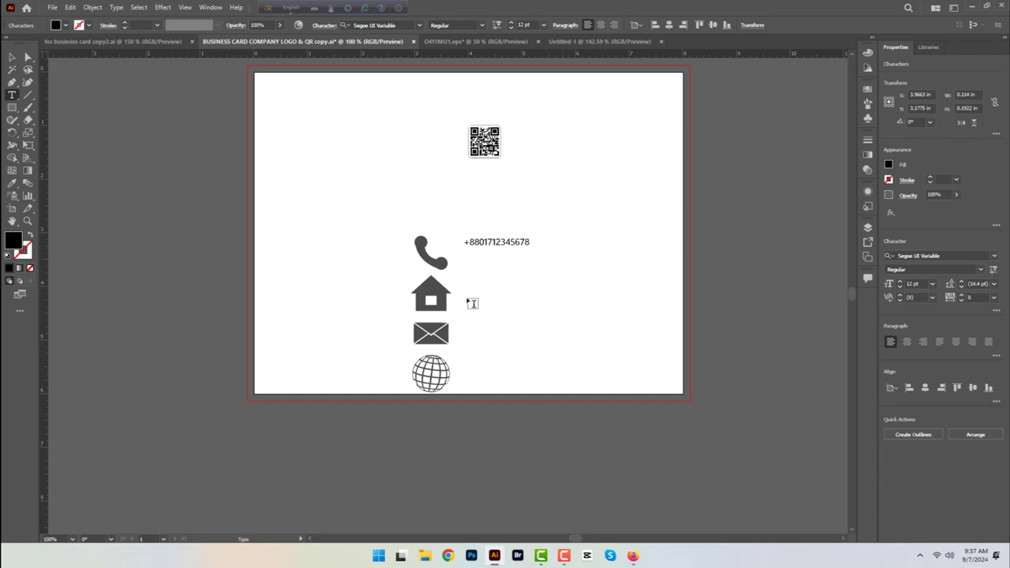
{"action": "left_click", "coordinate": [468, 289]}
{"action": "type", "text": "your location here"}
{"action": "left_click", "coordinate": [466, 332]}
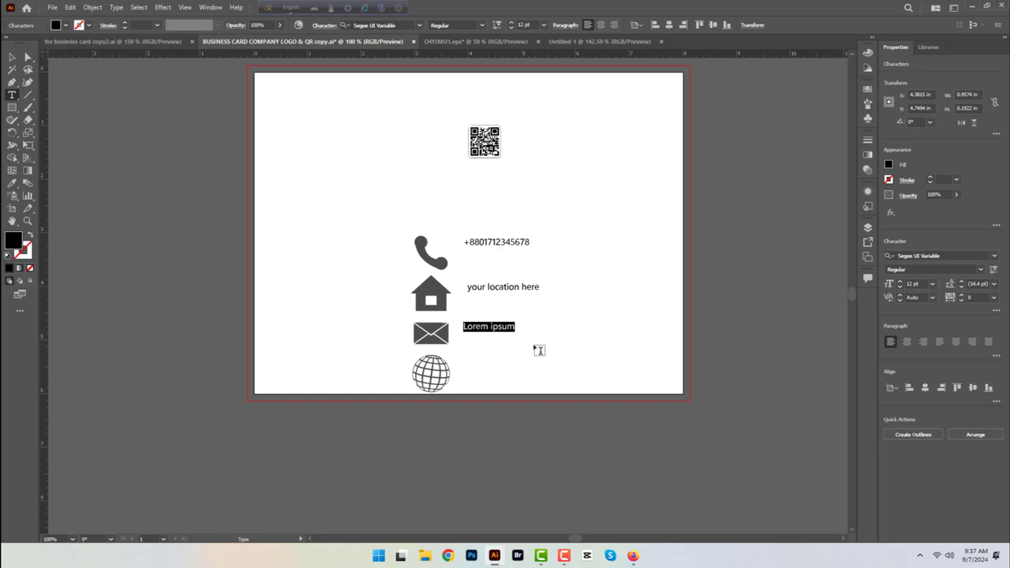
{"action": "type", "text": "yourmail@gmail.com"}
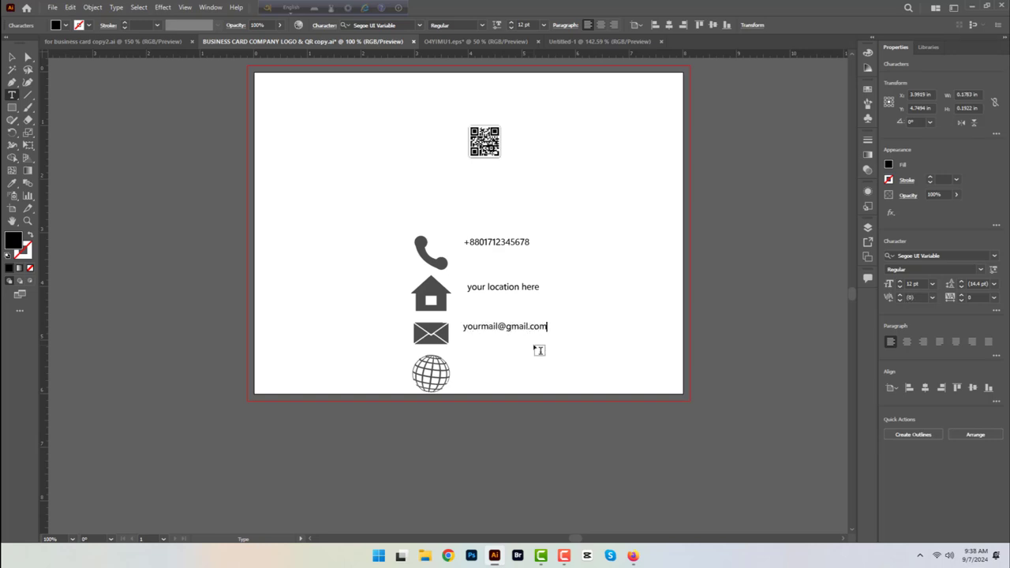
{"action": "left_click", "coordinate": [472, 372]}
{"action": "type", "text": "www.yourwebsite"}
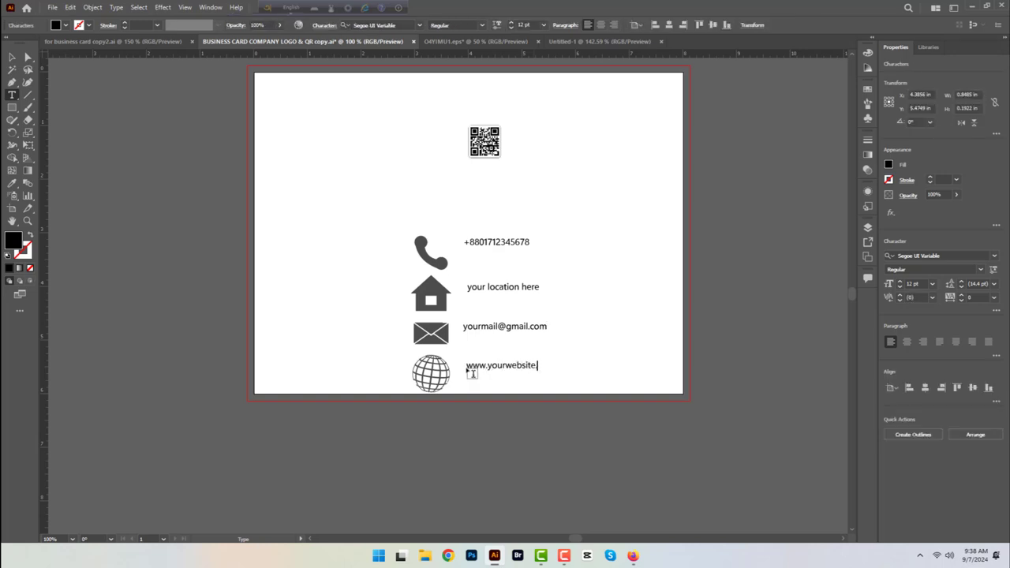
{"action": "type", "text": ".com"}
{"action": "key", "text": "Escape"}
{"action": "left_click_drag", "start_coordinate": [477, 243], "coordinate": [477, 251]}
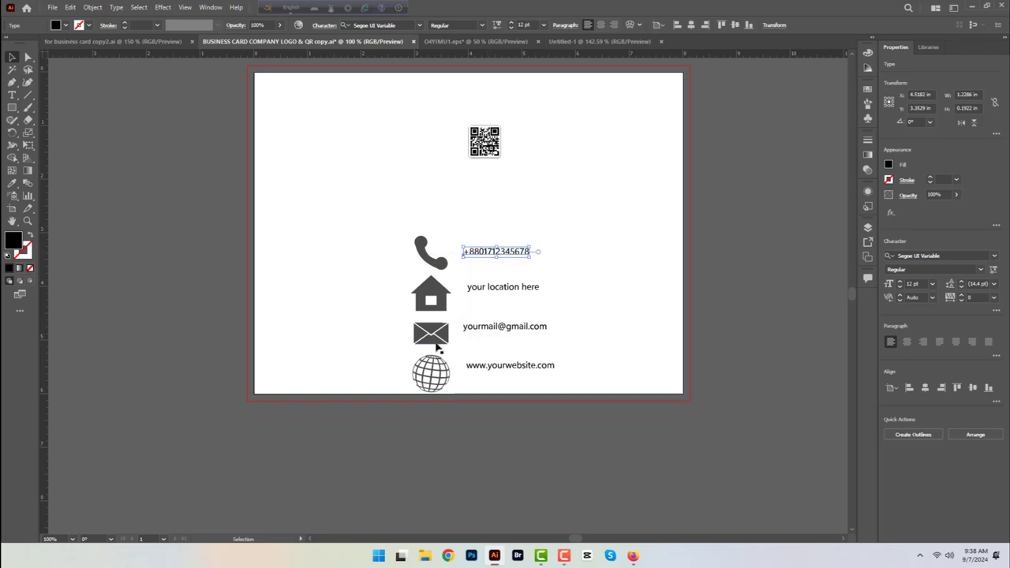
Step: Left-align the four contact lines and distribute them evenly
{"action": "left_click", "coordinate": [503, 286], "text": "shift"}
{"action": "left_click", "coordinate": [505, 326], "text": "shift"}
{"action": "left_click", "coordinate": [510, 365], "text": "shift"}
{"action": "left_click", "coordinate": [654, 24]}
{"action": "left_click", "coordinate": [756, 24]}
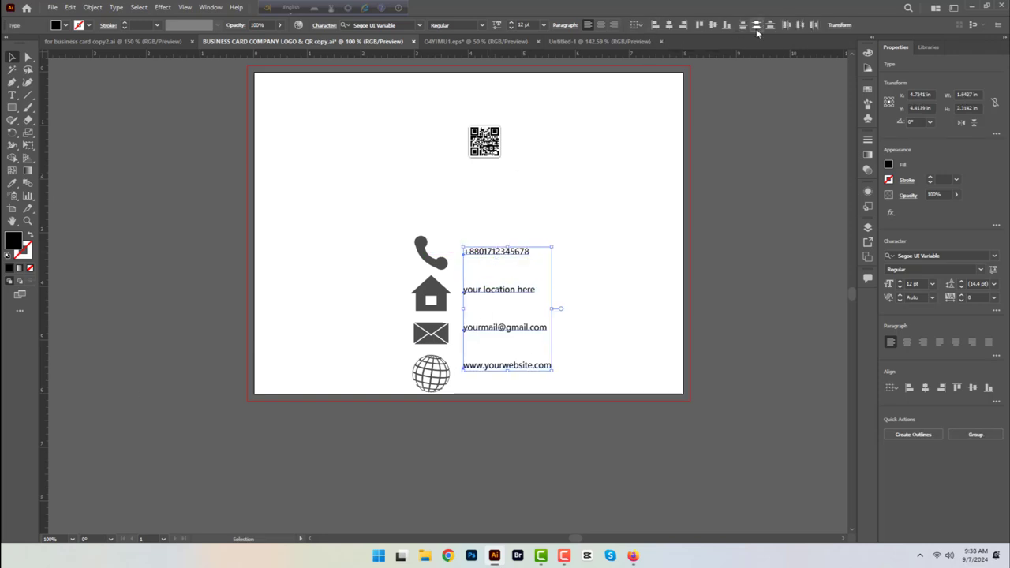
Step: Set the contact text to 24 pt Myriad Variable Concept and nudge it toward the icons
{"action": "left_click", "coordinate": [900, 281]}
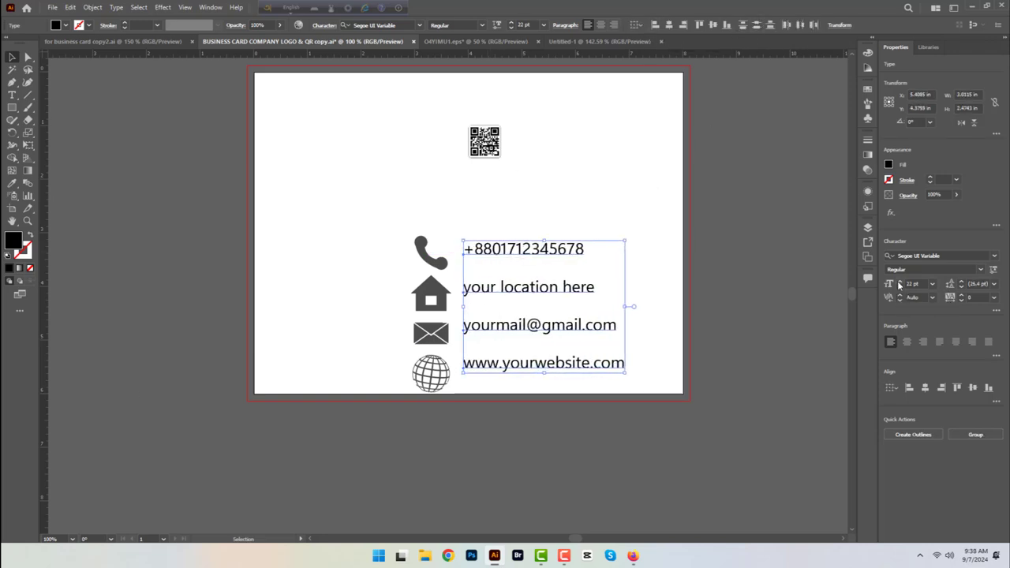
{"action": "left_click", "coordinate": [899, 280]}
{"action": "left_click", "coordinate": [994, 256]}
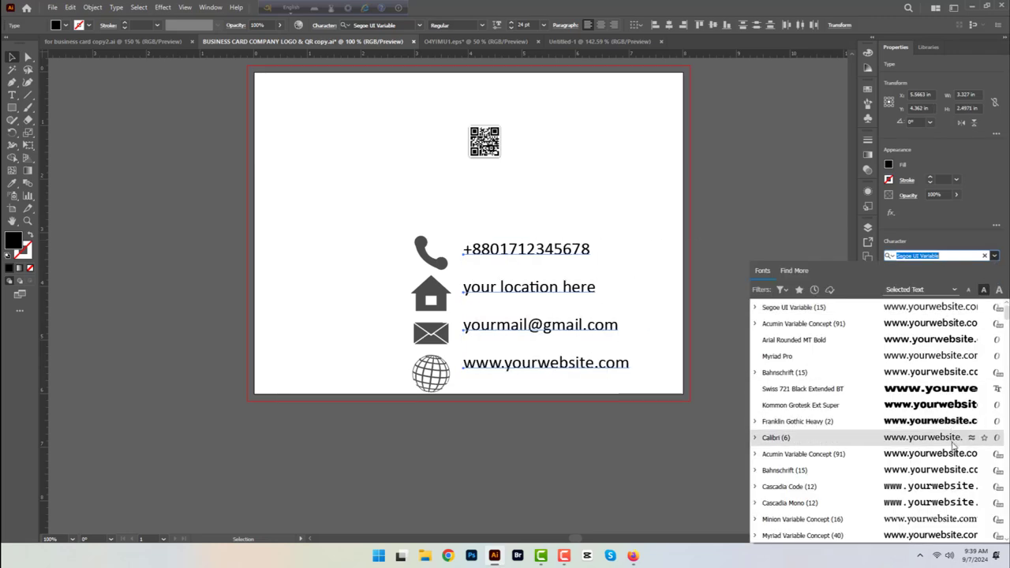
{"action": "scroll", "coordinate": [888, 461], "scroll_direction": "down", "scroll_amount": 5}
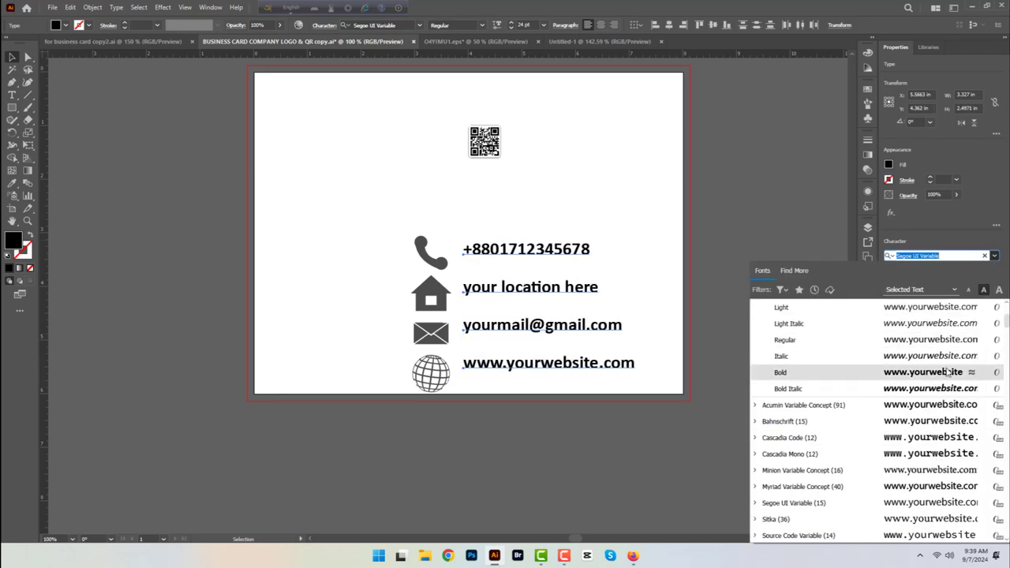
{"action": "left_click", "coordinate": [952, 387]}
{"action": "left_click_drag", "start_coordinate": [582, 295], "coordinate": [574, 306]}
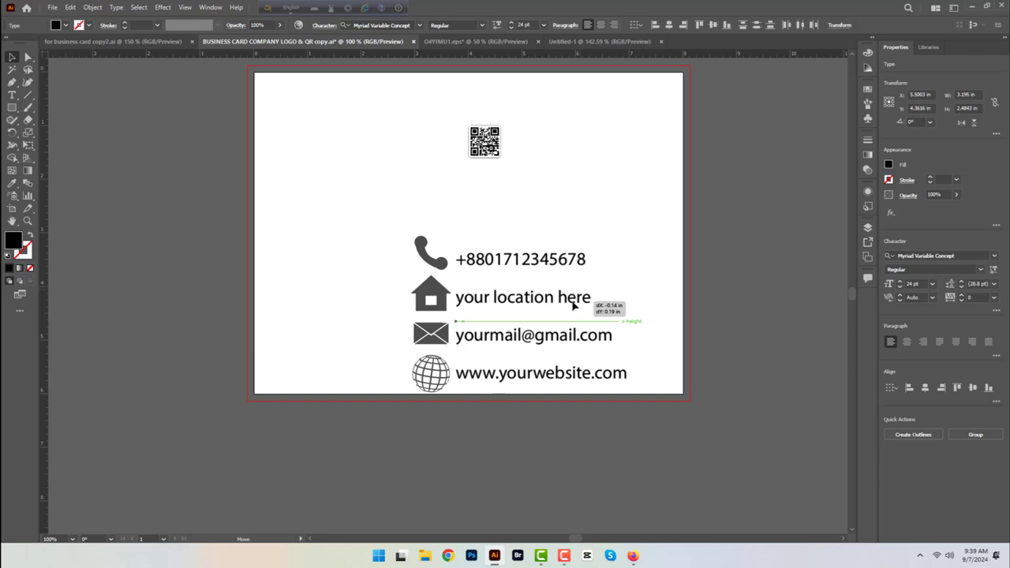
Step: Group each icon with its contact line, row by row
{"action": "left_click_drag", "start_coordinate": [449, 392], "coordinate": [418, 242]}
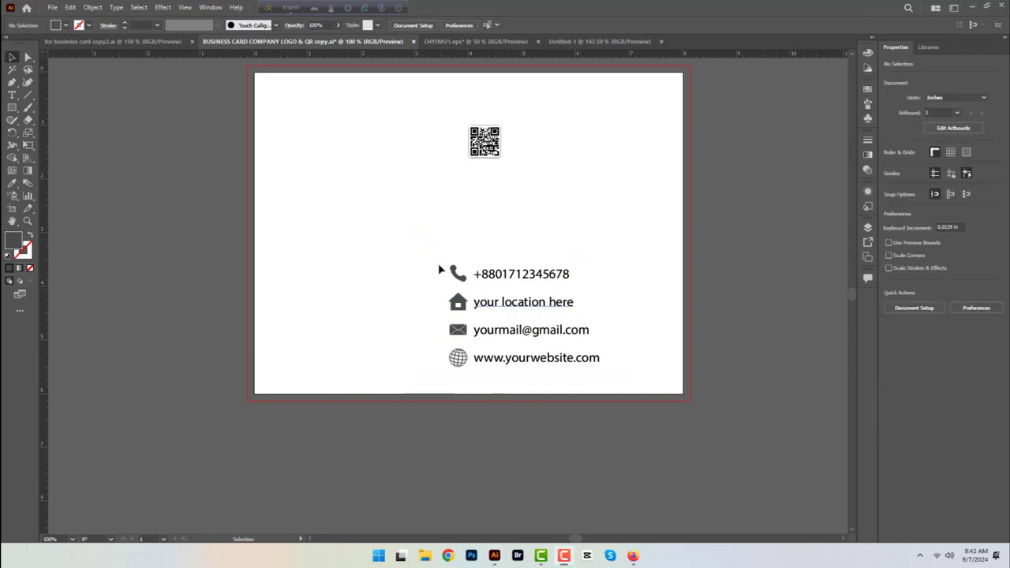
{"action": "left_click_drag", "start_coordinate": [439, 266], "coordinate": [597, 285]}
{"action": "key", "text": "ctrl+g"}
{"action": "left_click_drag", "start_coordinate": [437, 290], "coordinate": [615, 313]}
{"action": "key", "text": "ctrl+g"}
{"action": "left_click_drag", "start_coordinate": [420, 319], "coordinate": [618, 344]}
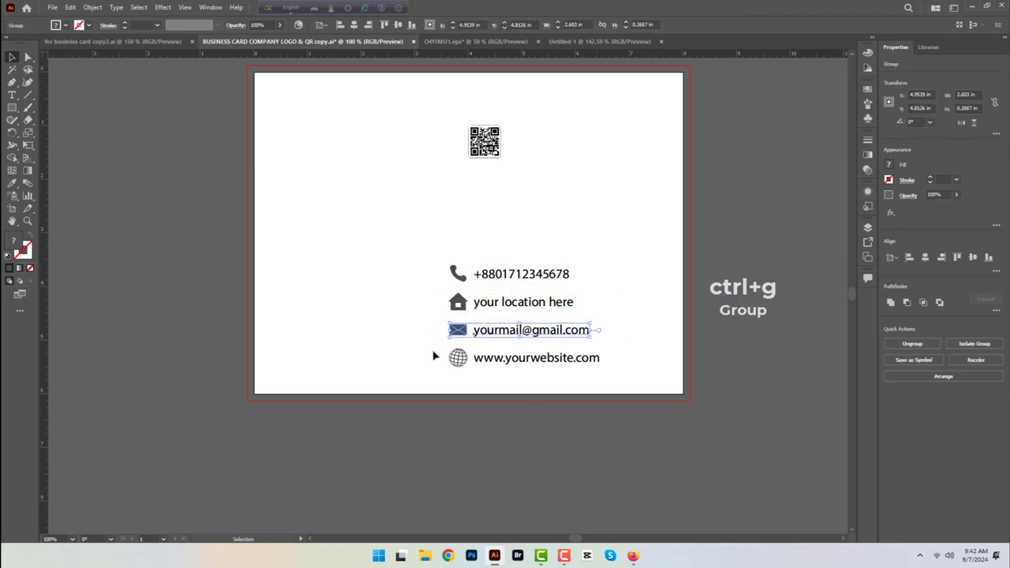
{"action": "left_click_drag", "start_coordinate": [434, 347], "coordinate": [668, 354]}
{"action": "key", "text": "ctrl+g"}
Step: Tighten the row spacing and group all four contact rows into one block
{"action": "left_click_drag", "start_coordinate": [553, 313], "coordinate": [563, 326]}
{"action": "left_click_drag", "start_coordinate": [583, 365], "coordinate": [564, 326]}
{"action": "left_click_drag", "start_coordinate": [576, 361], "coordinate": [576, 361]}
{"action": "left_click", "coordinate": [576, 359]}
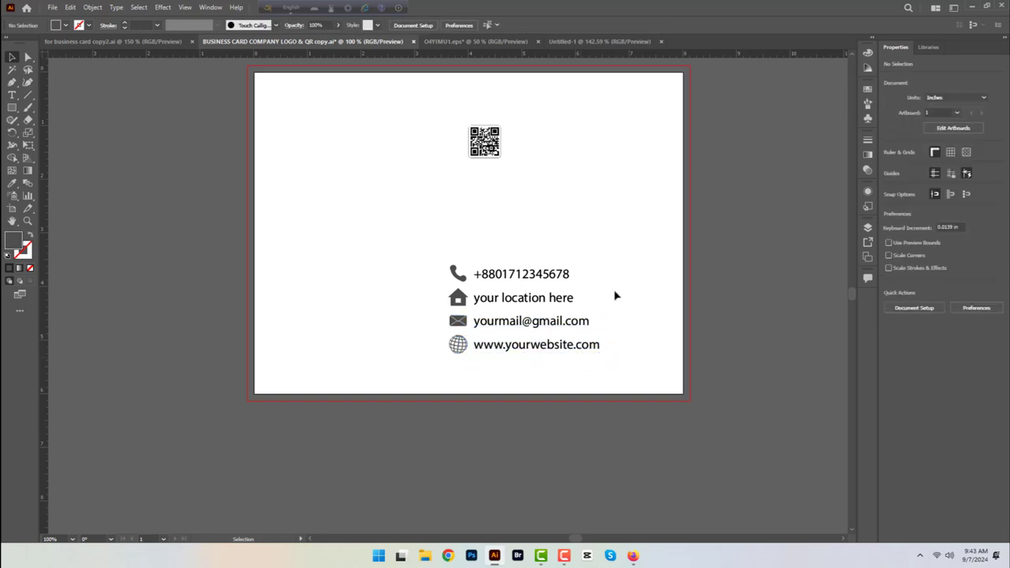
{"action": "left_click_drag", "start_coordinate": [445, 254], "coordinate": [623, 363]}
{"action": "key", "text": "ctrl+g"}
{"action": "left_click", "coordinate": [607, 197]}
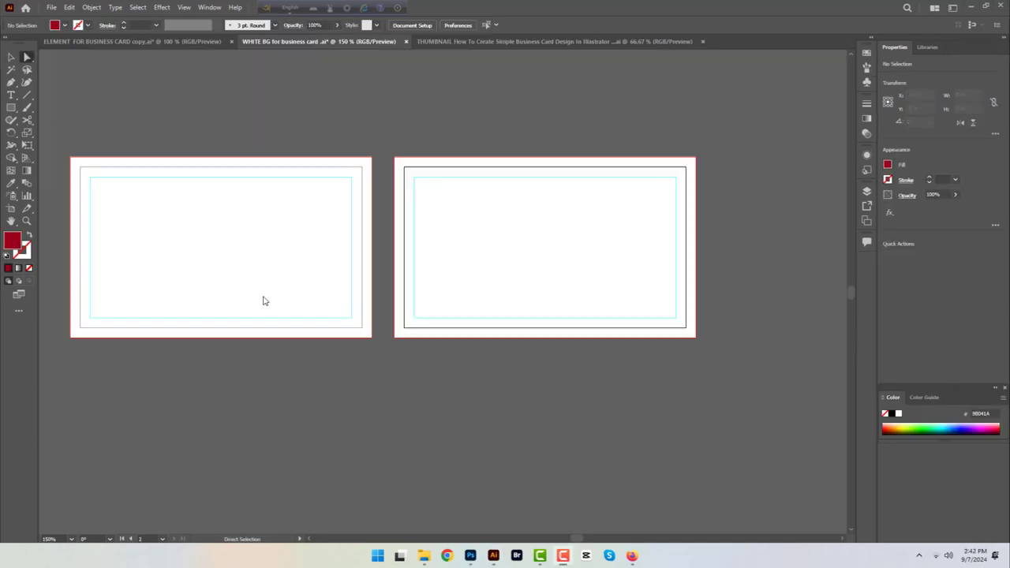
Step: Draw a red 1.674 × 1.15 in rectangle at the card's left edge, centred vertically
{"action": "left_click", "coordinate": [13, 110]}
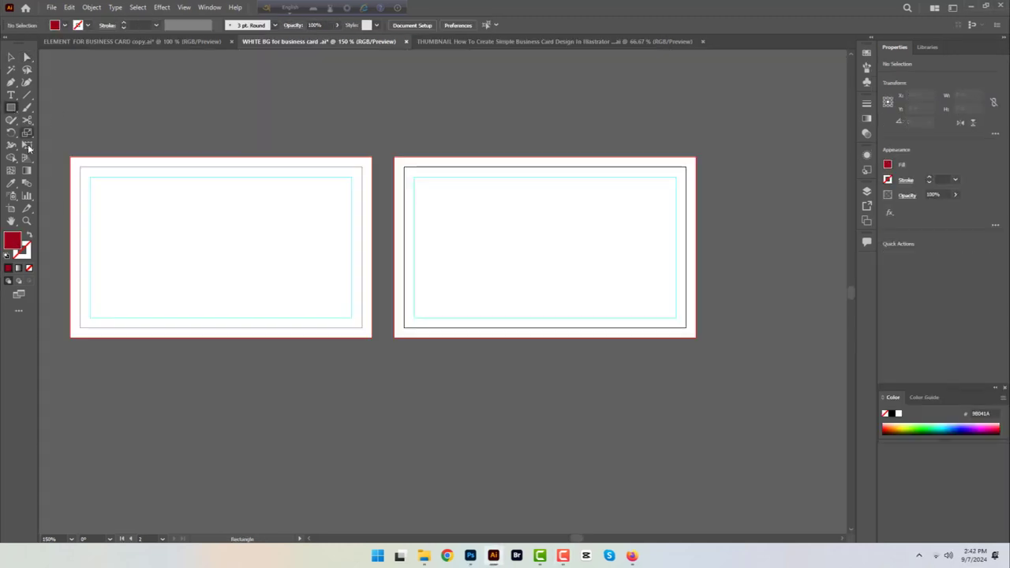
{"action": "left_click_drag", "start_coordinate": [71, 204], "coordinate": [204, 297]}
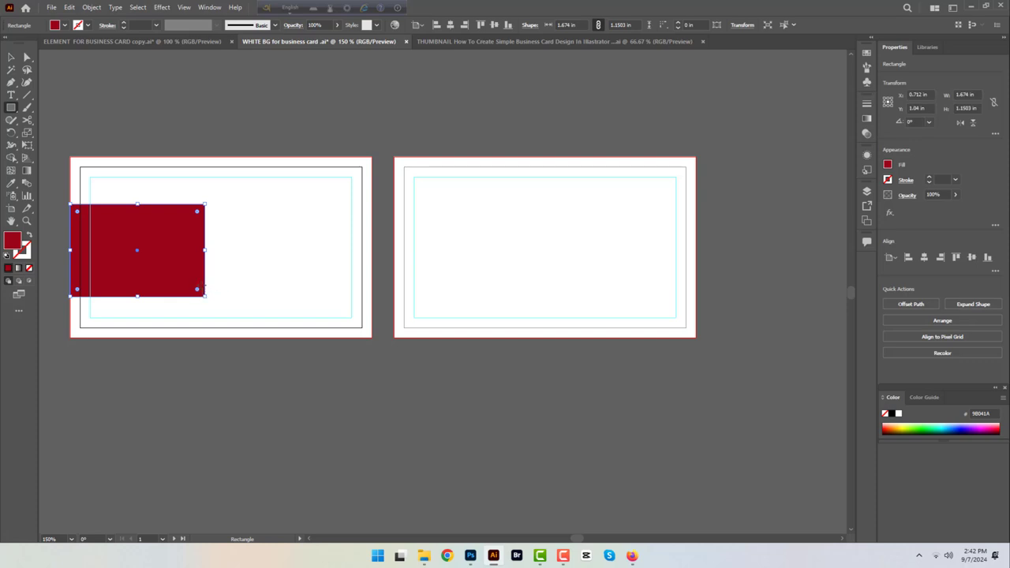
{"action": "key", "text": "v"}
{"action": "left_click", "coordinate": [494, 26]}
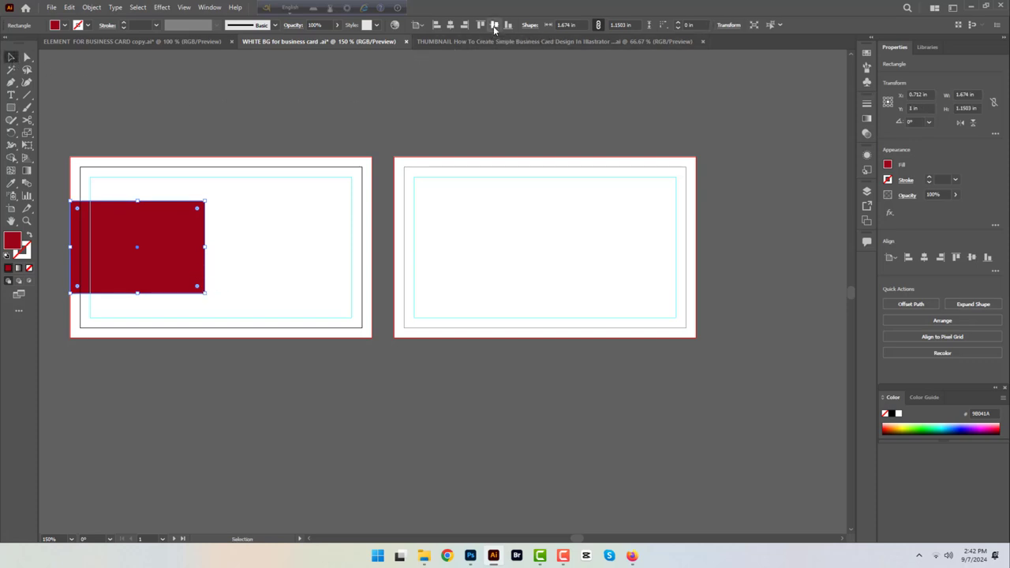
{"action": "left_click", "coordinate": [386, 84]}
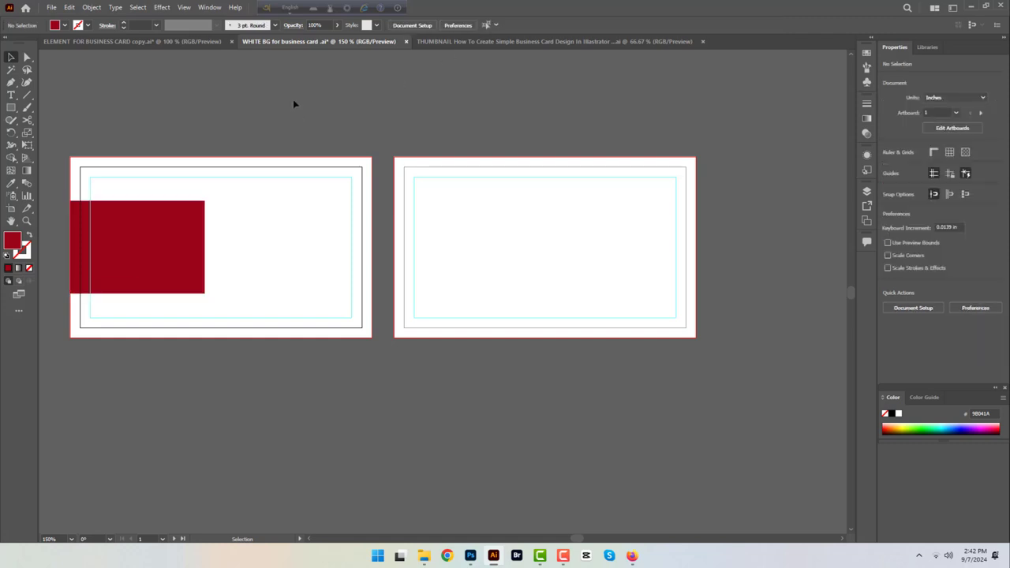
{"action": "key", "text": "m"}
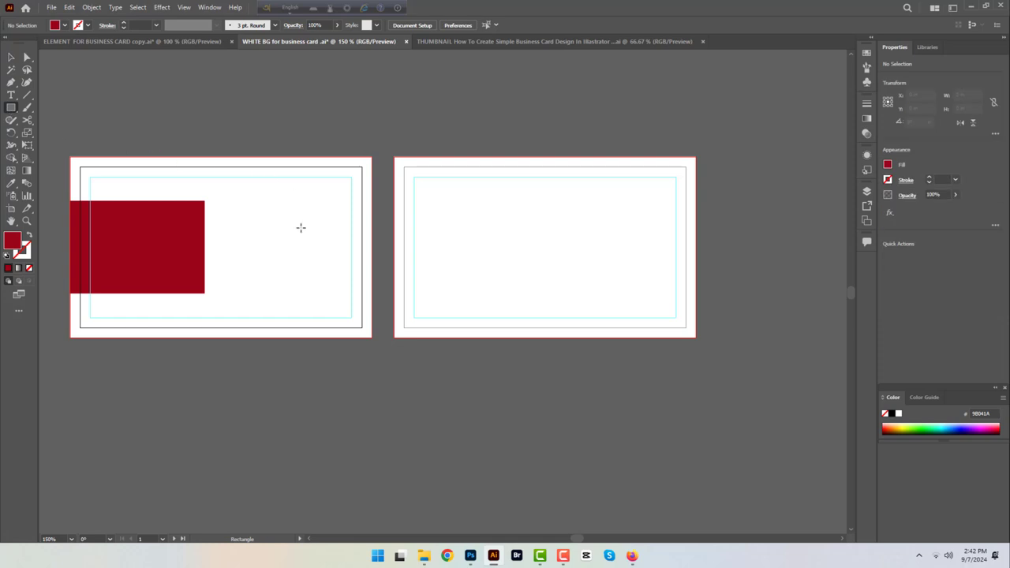
{"action": "scroll", "coordinate": [300, 228], "scroll_direction": "up", "scroll_amount": 1}
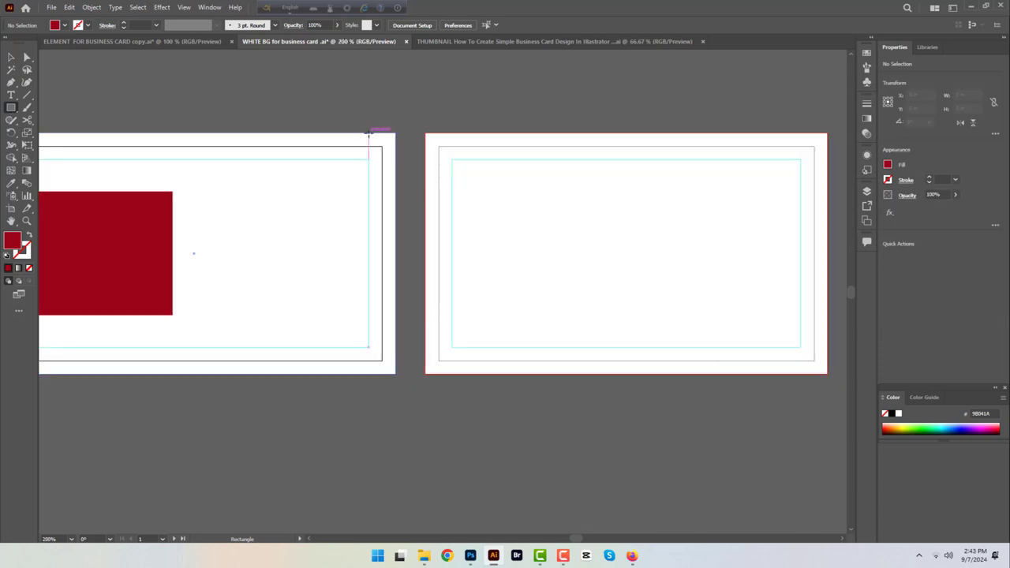
Step: Draw a dark maroon bar at the card's right edge with a dark red strip beside it
{"action": "left_click_drag", "start_coordinate": [367, 134], "coordinate": [395, 372]}
{"action": "double_click", "coordinate": [11, 242]}
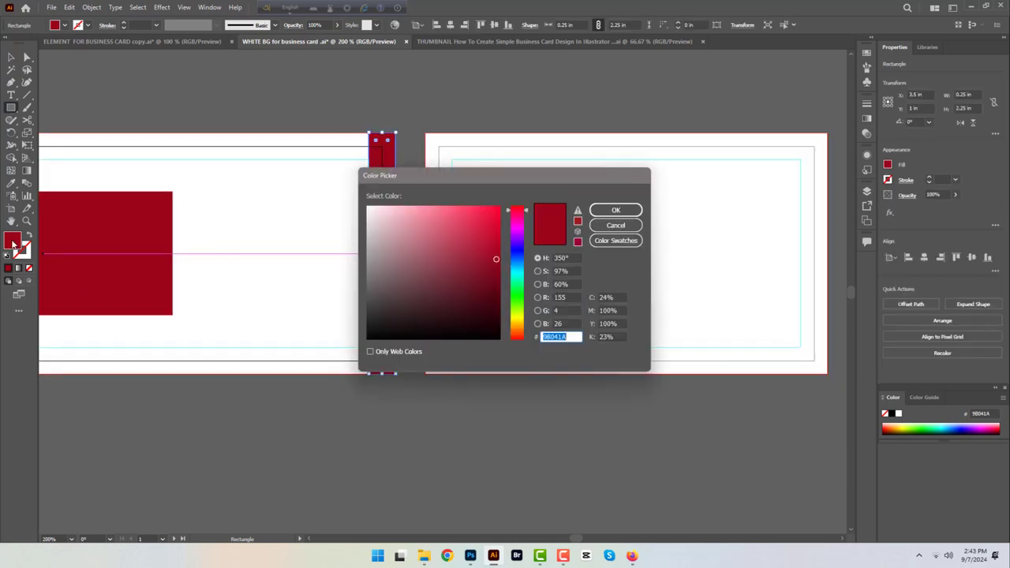
{"action": "left_click", "coordinate": [497, 305]}
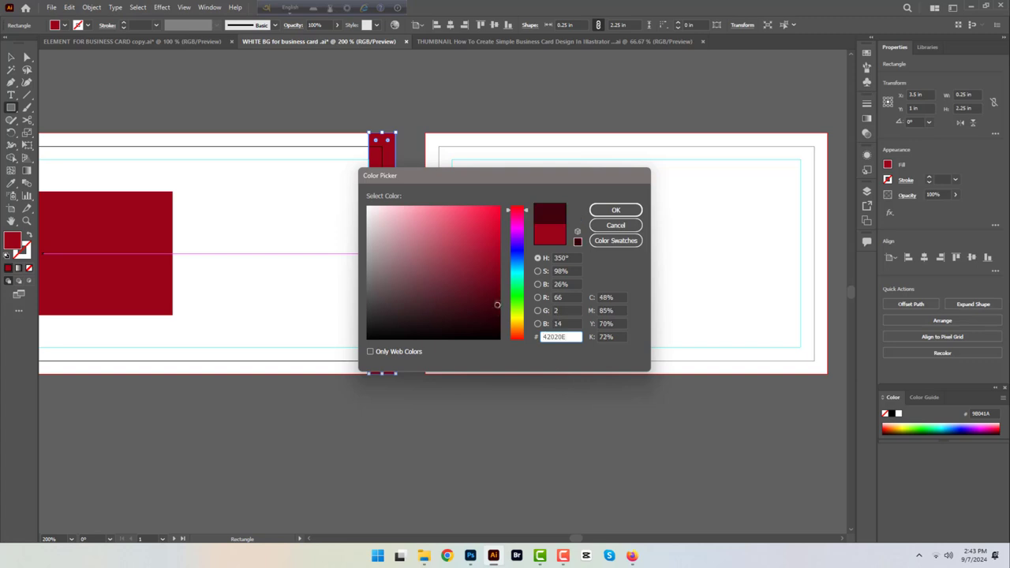
{"action": "left_click", "coordinate": [615, 209]}
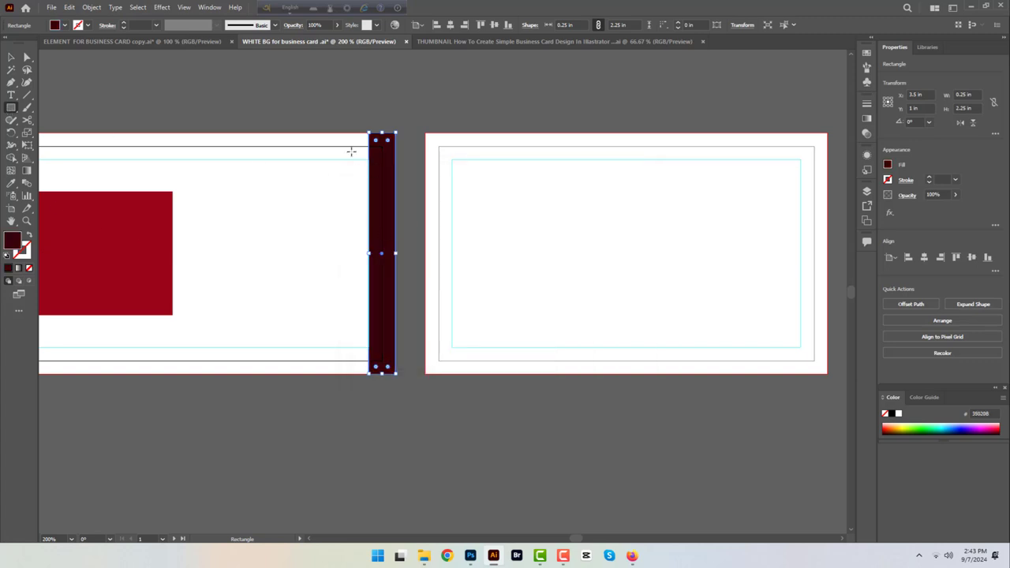
{"action": "left_click_drag", "start_coordinate": [354, 134], "coordinate": [368, 372]}
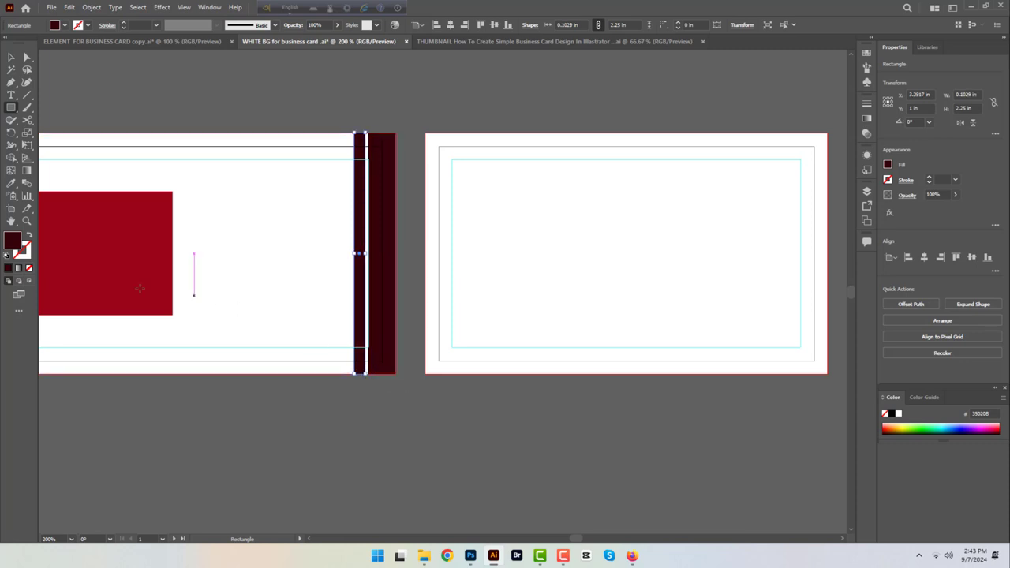
{"action": "double_click", "coordinate": [13, 246]}
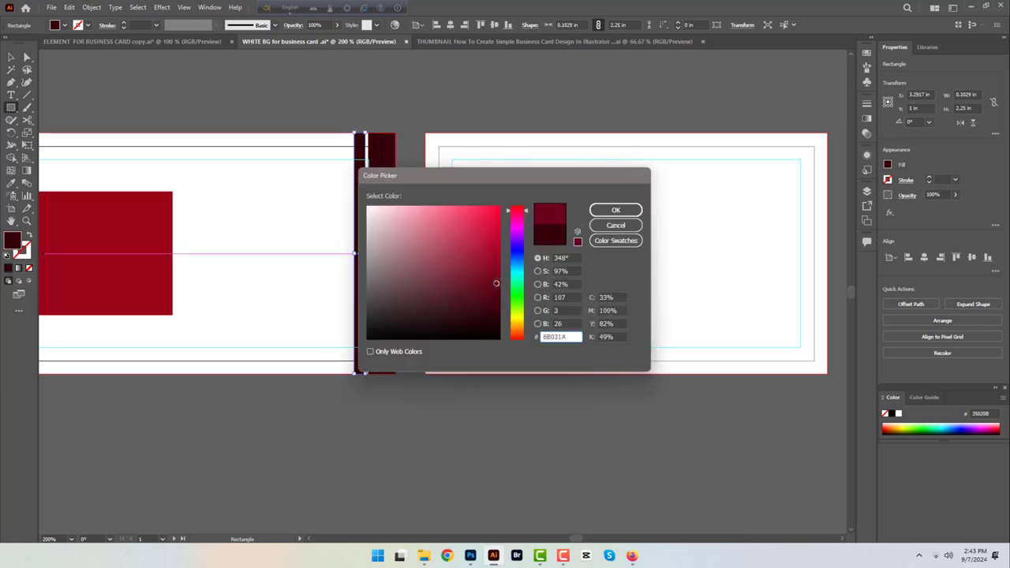
{"action": "left_click", "coordinate": [616, 210]}
Step: Add a thin crimson strip next to them and narrow the dark red strip
{"action": "left_click_drag", "start_coordinate": [339, 135], "coordinate": [348, 372]}
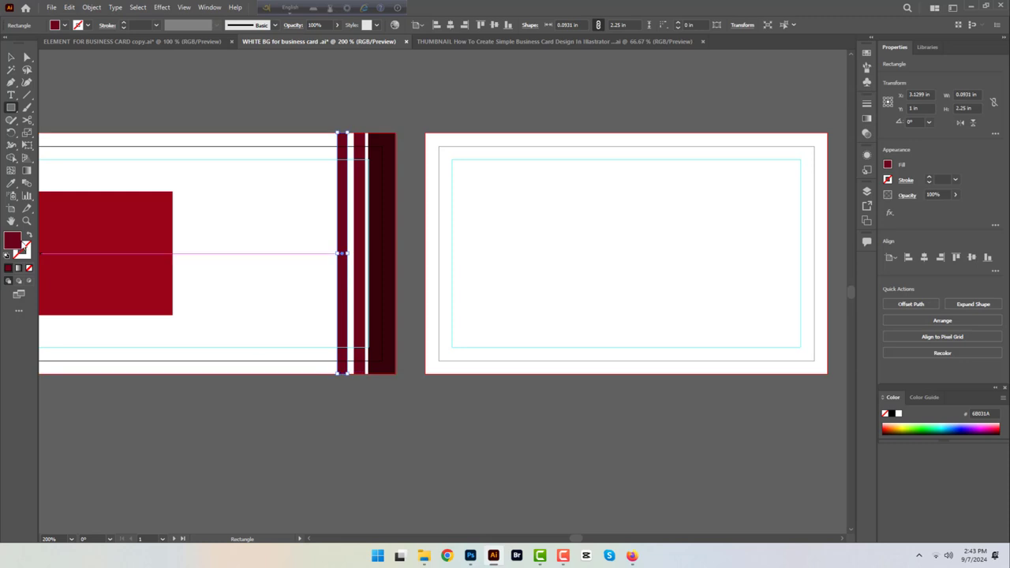
{"action": "double_click", "coordinate": [14, 245]}
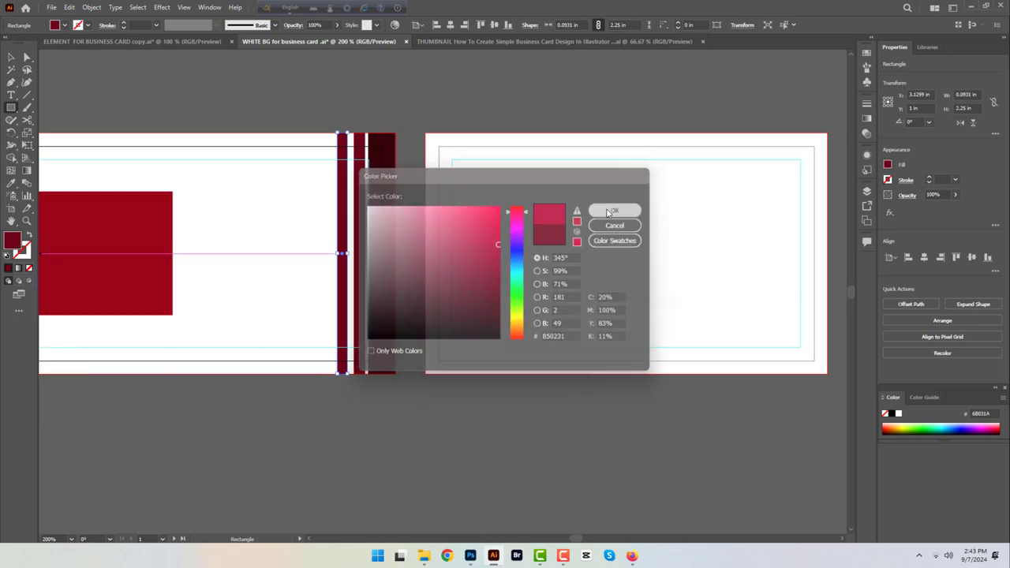
{"action": "left_click", "coordinate": [606, 212]}
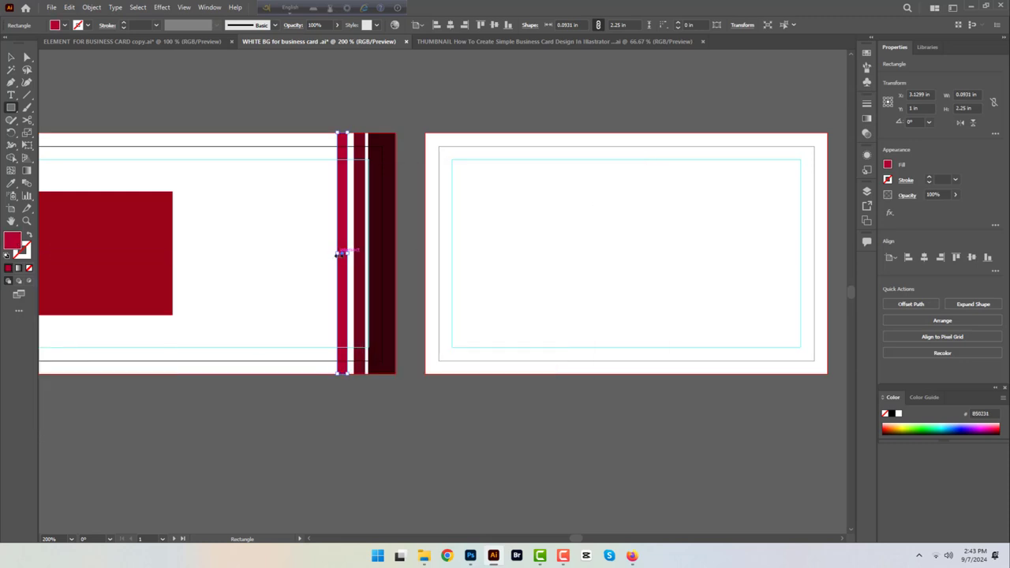
{"action": "scroll", "coordinate": [342, 253], "scroll_direction": "up", "scroll_amount": 2}
{"action": "left_click_drag", "start_coordinate": [364, 252], "coordinate": [372, 255]}
{"action": "double_click", "coordinate": [12, 240]}
{"action": "key", "text": "Return"}
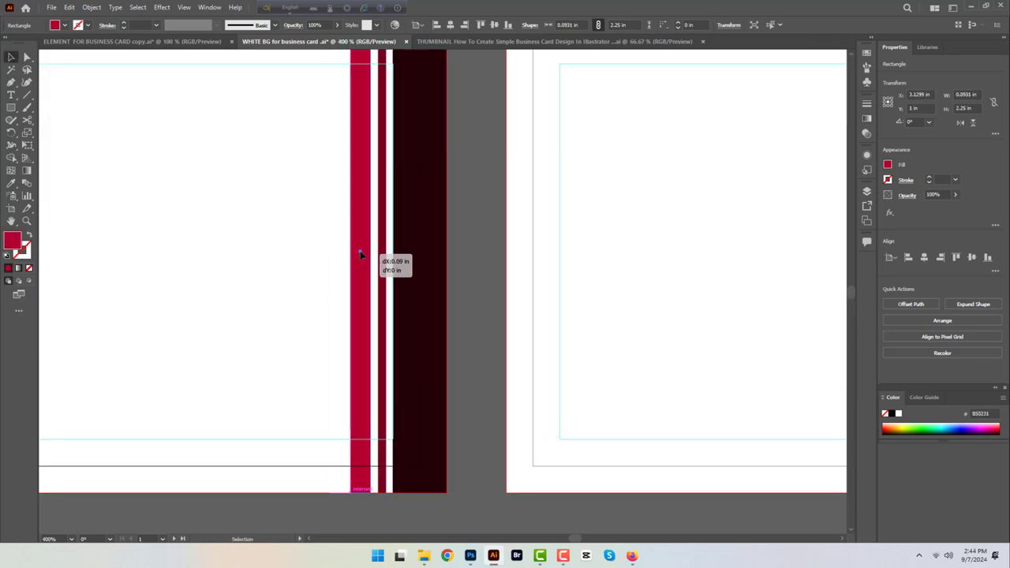
{"action": "left_click", "coordinate": [386, 267]}
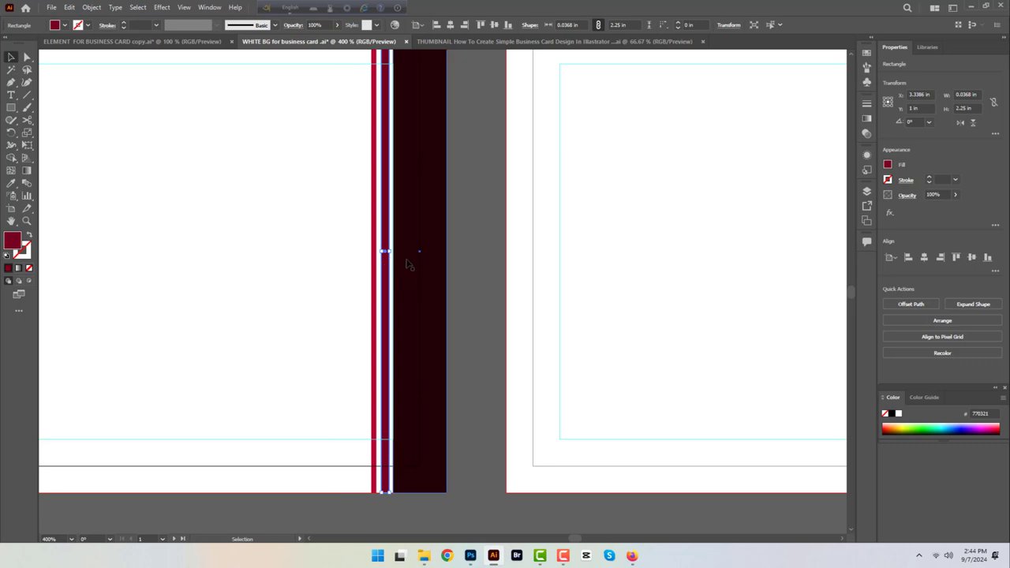
{"action": "scroll", "coordinate": [410, 261], "scroll_direction": "down", "scroll_amount": 1}
{"action": "scroll", "coordinate": [409, 253], "scroll_direction": "down", "scroll_amount": 1}
{"action": "scroll", "coordinate": [381, 279], "scroll_direction": "left", "scroll_amount": 1}
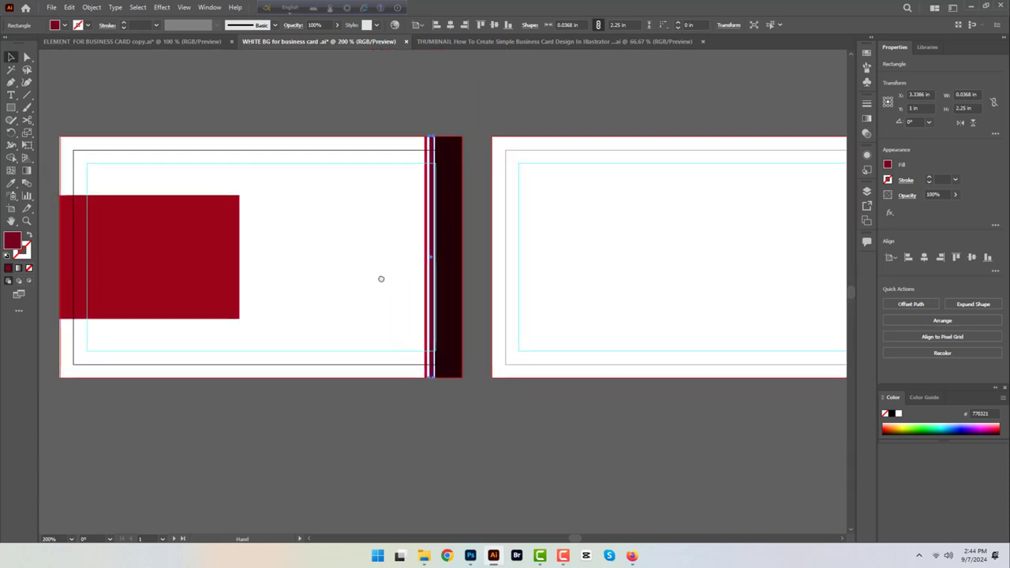
Step: Move the QR code from the pasteboard onto the front card's lower right, beside the red panel
{"action": "left_click_drag", "start_coordinate": [344, 125], "coordinate": [349, 235]}
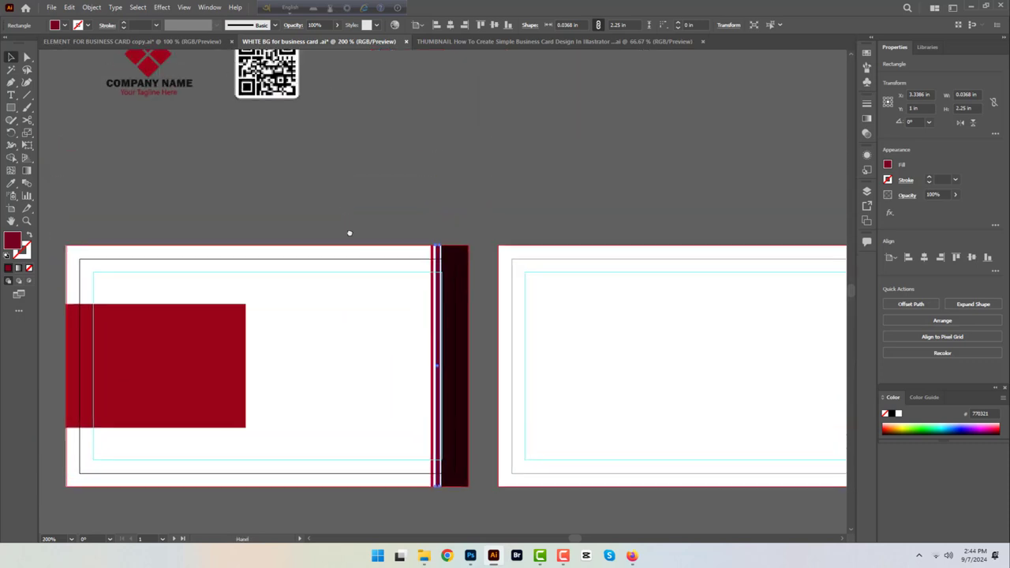
{"action": "mouse_move", "coordinate": [295, 84]}
{"action": "left_mouse_down"}
{"action": "mouse_move", "coordinate": [402, 409]}
{"action": "mouse_move", "coordinate": [392, 408]}
{"action": "left_mouse_up"}
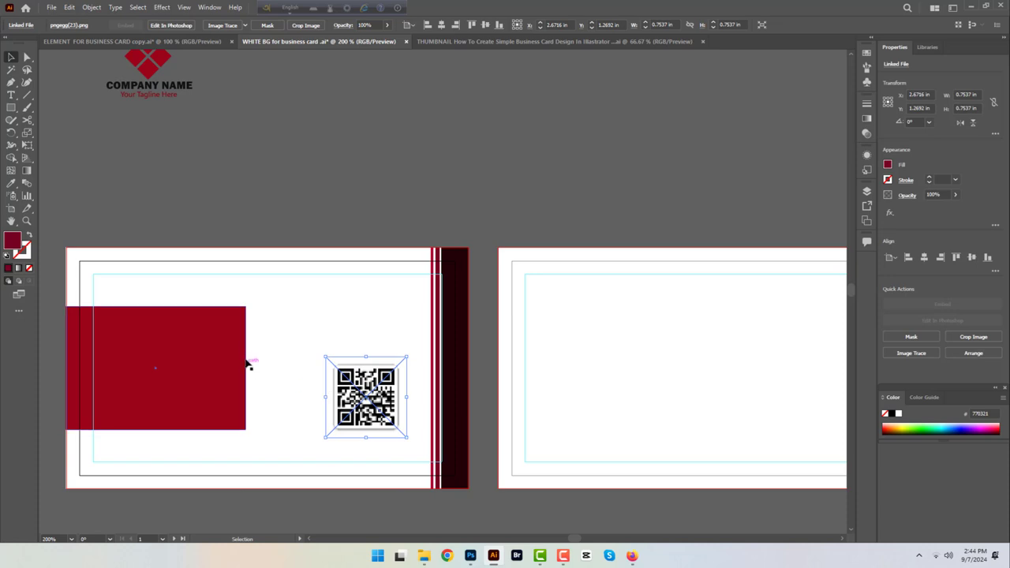
{"action": "left_click", "coordinate": [353, 351]}
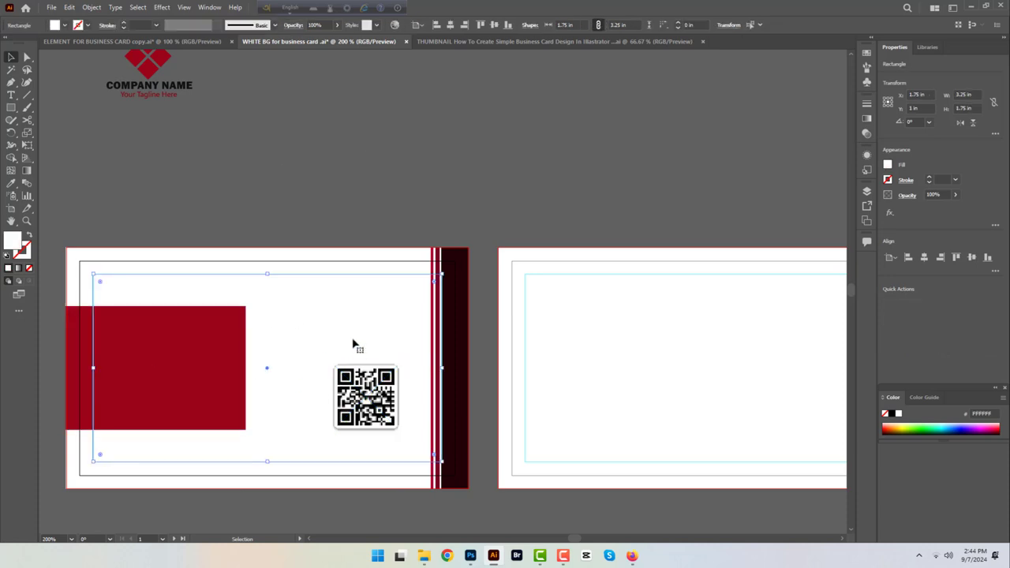
{"action": "left_click", "coordinate": [483, 260]}
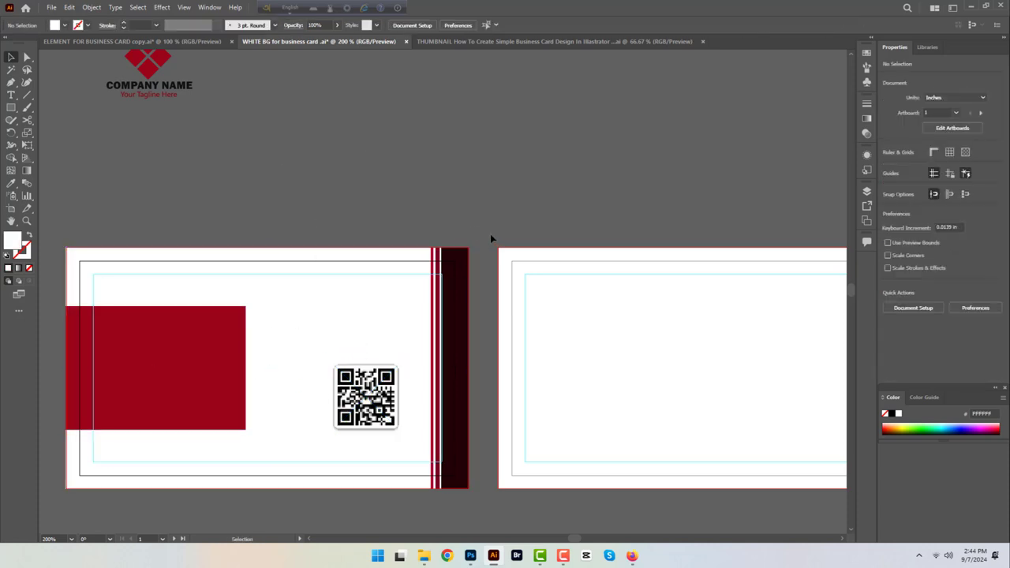
{"action": "left_click", "coordinate": [163, 45]}
Step: Carry the contact-info group from the elements sheet and drop it on the front card
{"action": "left_click", "coordinate": [320, 388]}
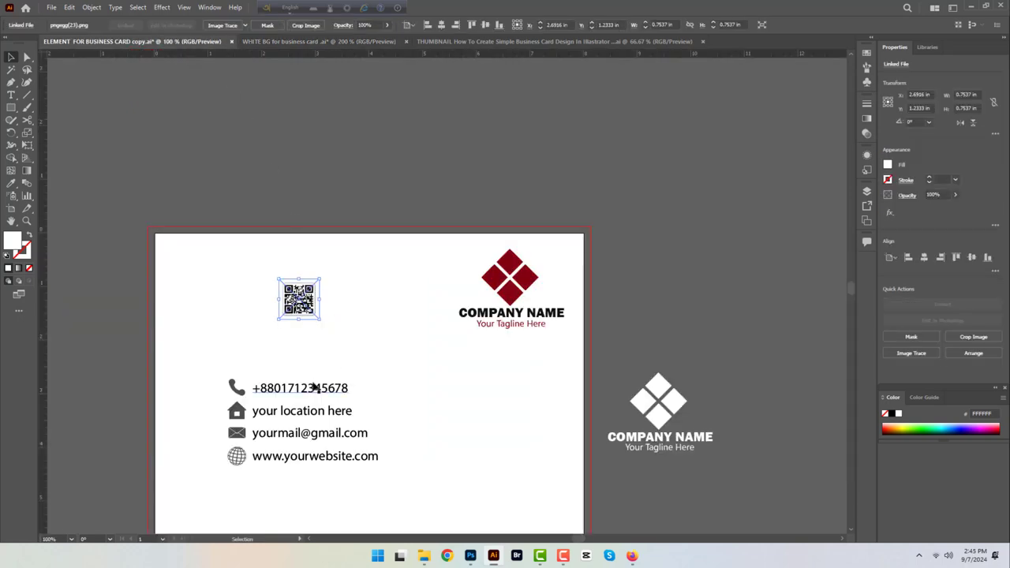
{"action": "scroll", "coordinate": [316, 387], "scroll_direction": "up", "scroll_amount": 2}
{"action": "left_click_drag", "start_coordinate": [285, 382], "coordinate": [339, 228]}
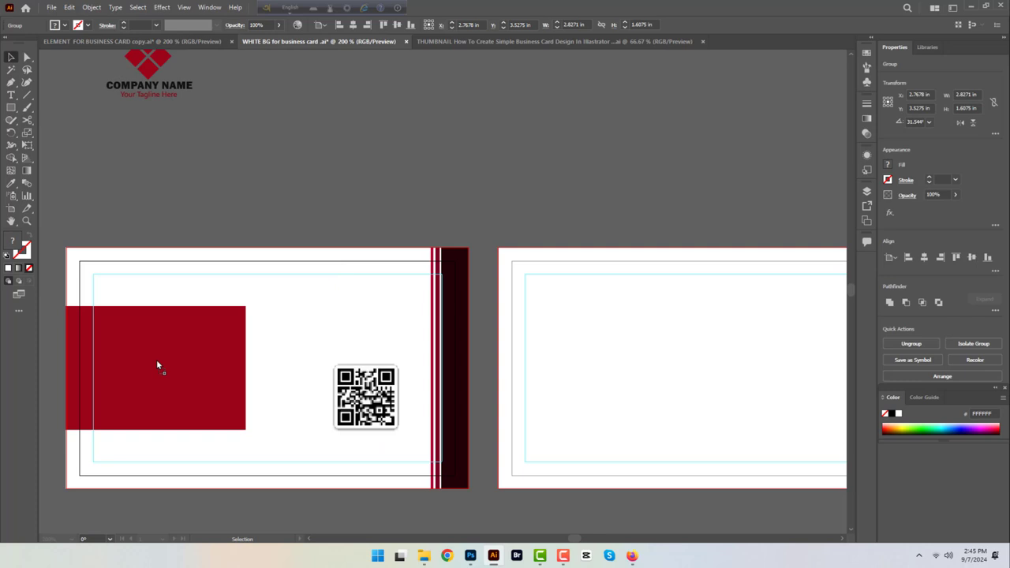
{"action": "left_click_drag", "start_coordinate": [157, 362], "coordinate": [156, 361]}
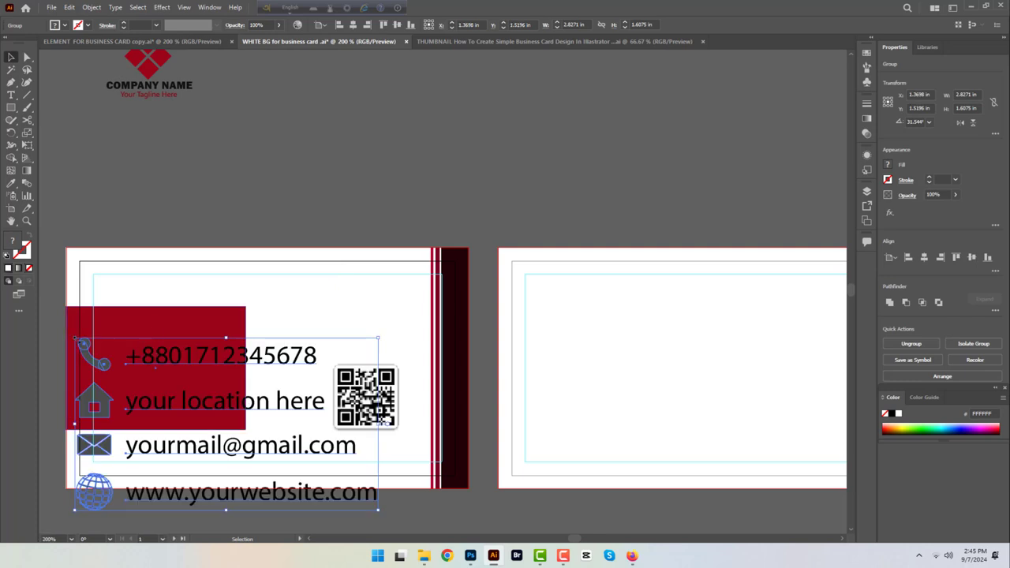
Step: Shrink the contact block and position it on the red panel, left of the QR code
{"action": "left_click_drag", "start_coordinate": [377, 424], "coordinate": [294, 424]}
{"action": "mouse_move", "coordinate": [215, 396]}
{"action": "left_mouse_down"}
{"action": "mouse_move", "coordinate": [150, 339]}
{"action": "mouse_move", "coordinate": [93, 323]}
{"action": "left_mouse_up"}
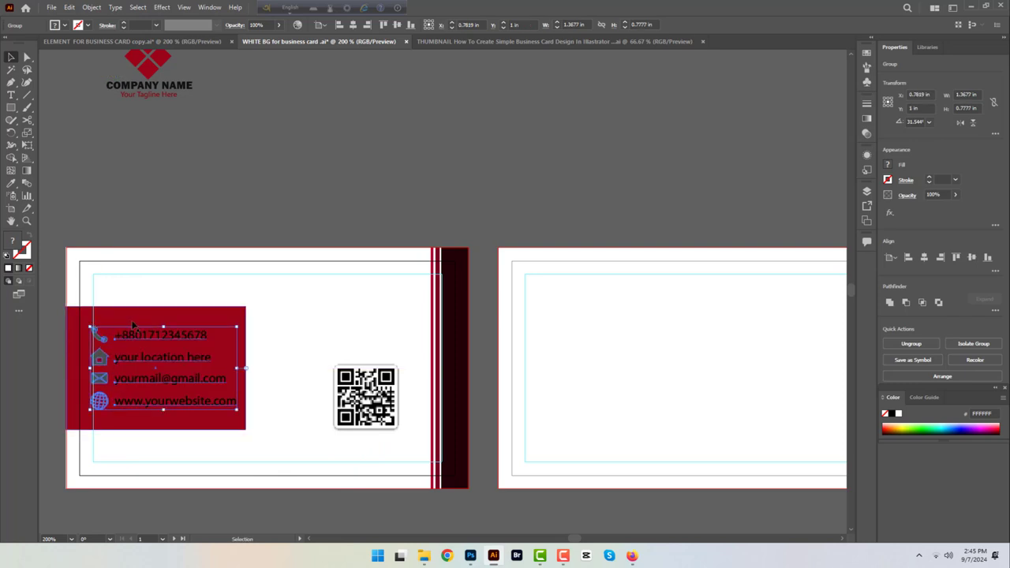
{"action": "left_click", "coordinate": [134, 359]}
{"action": "left_click", "coordinate": [136, 361]}
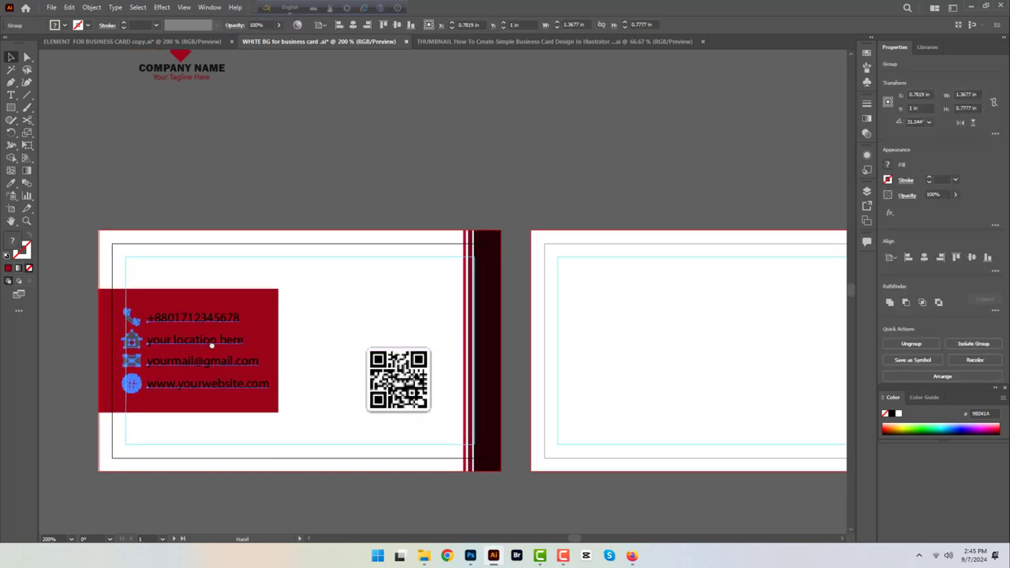
{"action": "left_click_drag", "start_coordinate": [161, 413], "coordinate": [288, 365]}
{"action": "scroll", "coordinate": [287, 365], "scroll_direction": "up", "scroll_amount": 1}
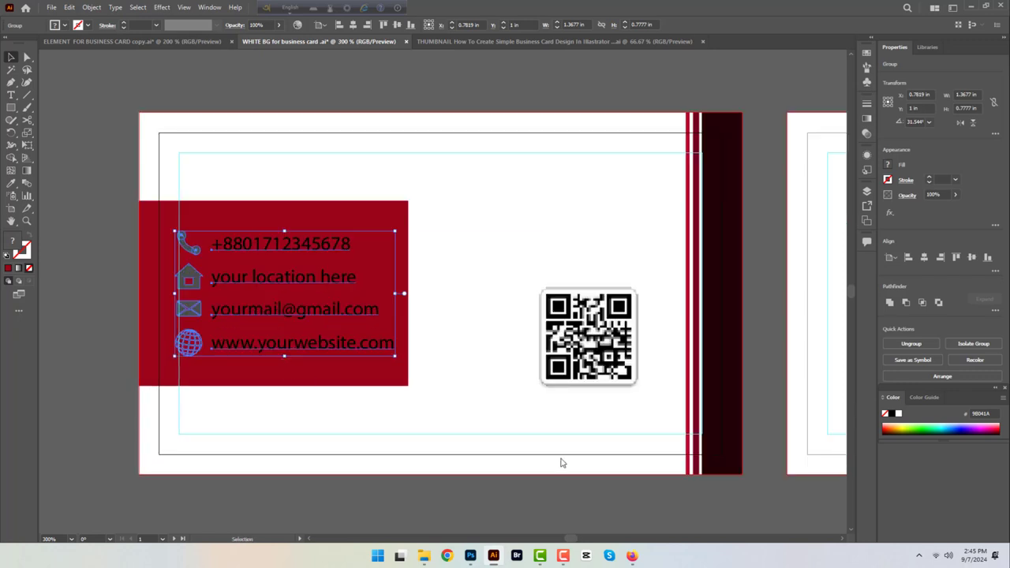
{"action": "left_click", "coordinate": [11, 108]}
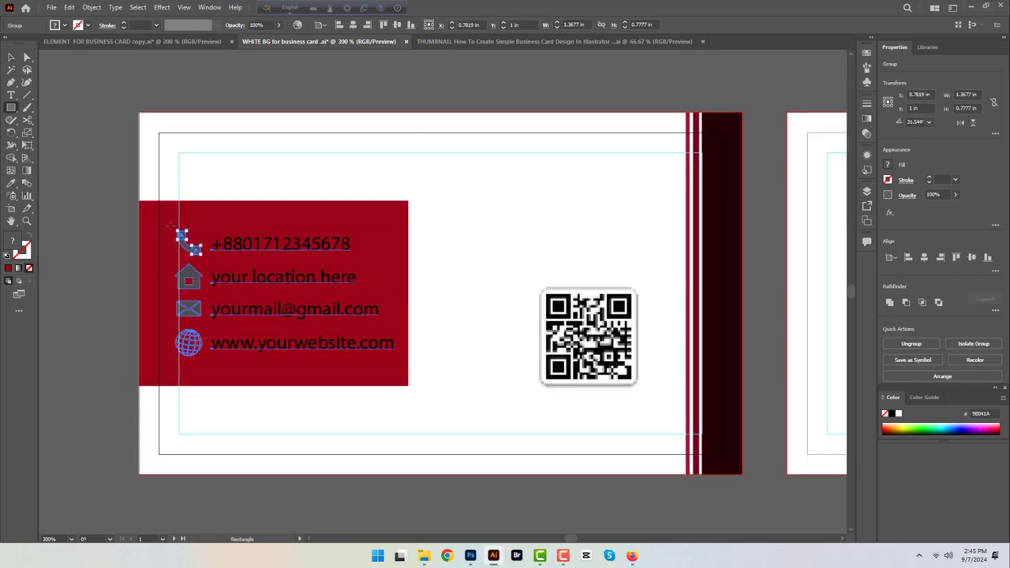
Step: Draw a small square over the phone icon and fill it near-black 0A0A0A
{"action": "left_click_drag", "start_coordinate": [170, 225], "coordinate": [208, 258]}
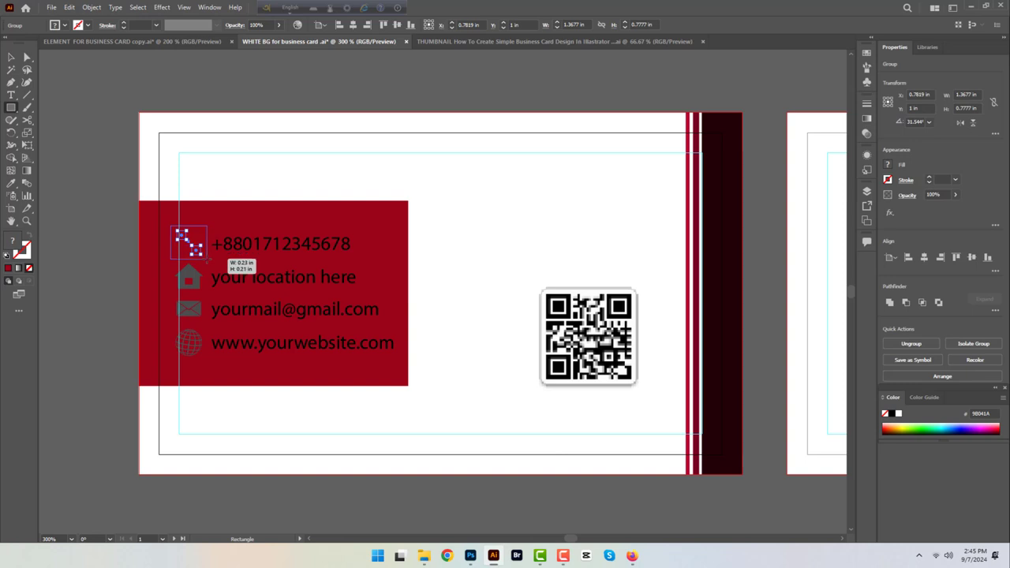
{"action": "left_click_drag", "start_coordinate": [208, 257], "coordinate": [209, 258]}
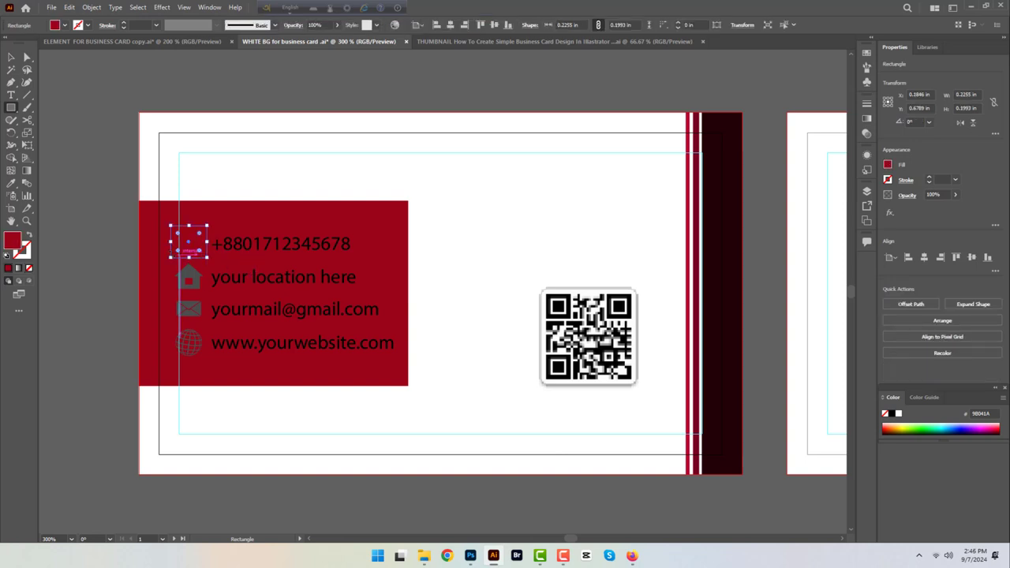
{"action": "double_click", "coordinate": [15, 244]}
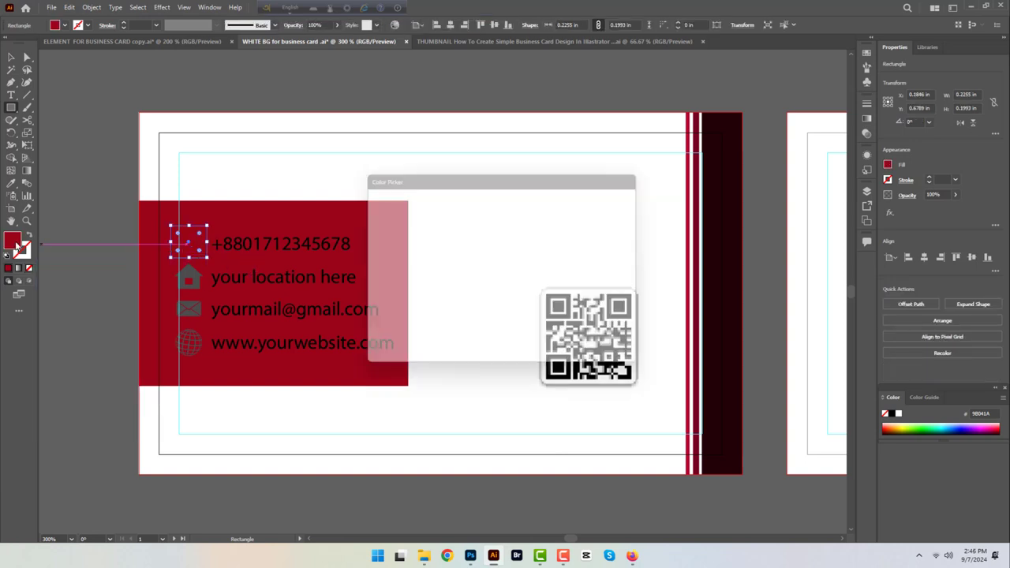
{"action": "left_click", "coordinate": [369, 333]}
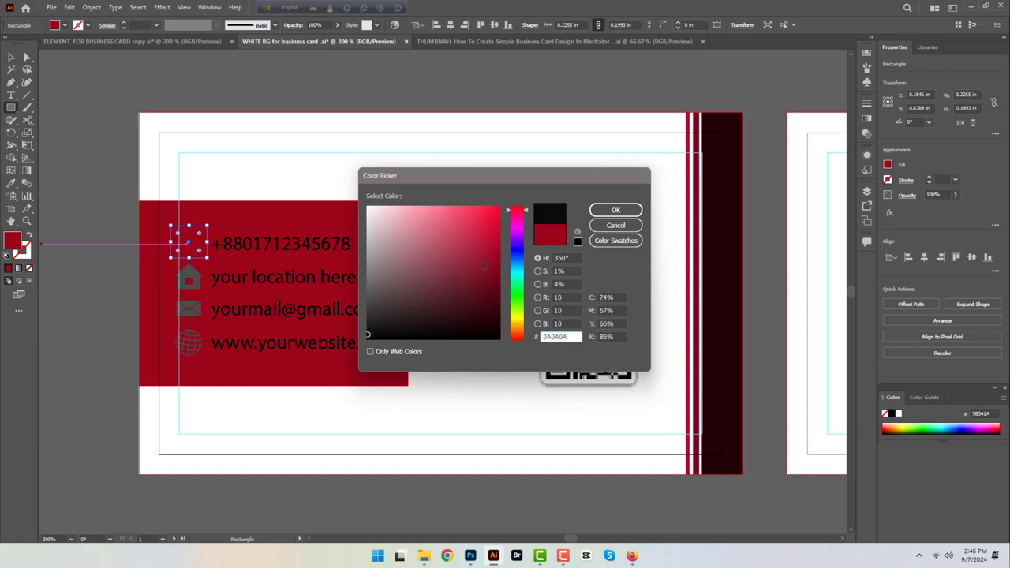
{"action": "left_click", "coordinate": [616, 210]}
Step: Move the black square just left of the red contact panel
{"action": "key", "text": "v"}
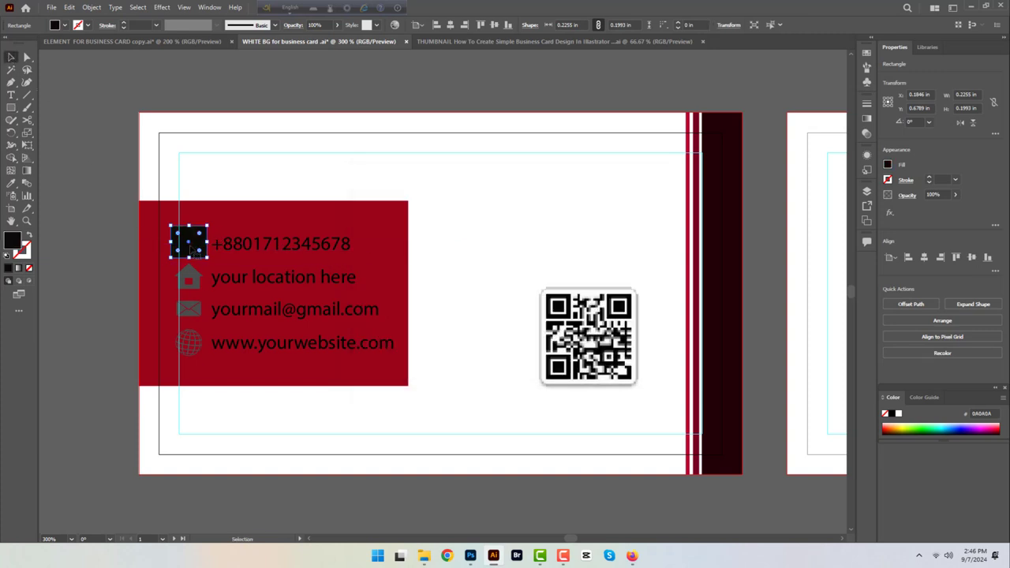
{"action": "left_click_drag", "start_coordinate": [193, 247], "coordinate": [150, 240]}
{"action": "right_click", "coordinate": [231, 249]}
{"action": "mouse_move", "coordinate": [265, 388]}
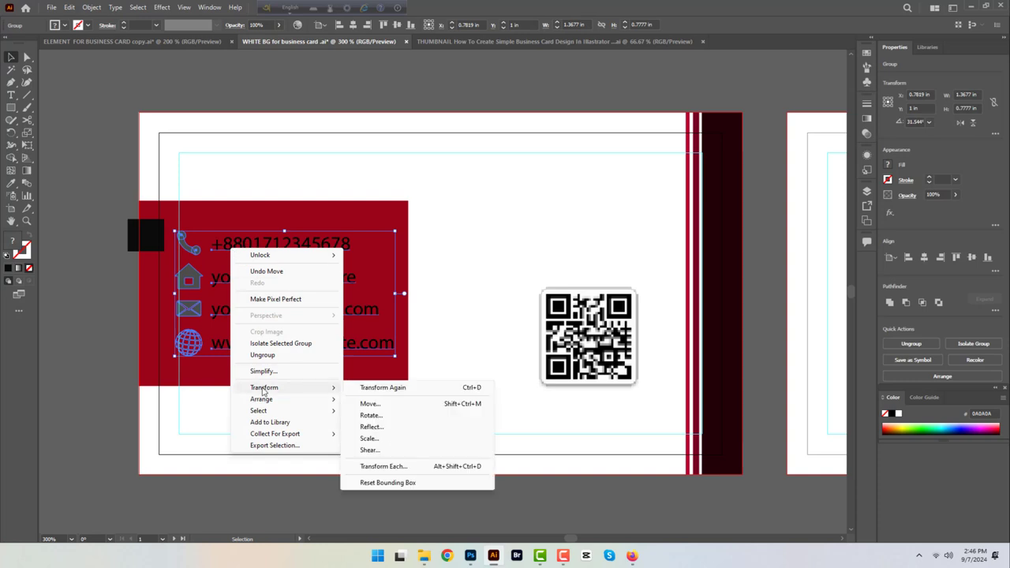
Step: Restack the contact group, make its icons and text white, and set the black square behind the phone icon
{"action": "left_click", "coordinate": [379, 398]}
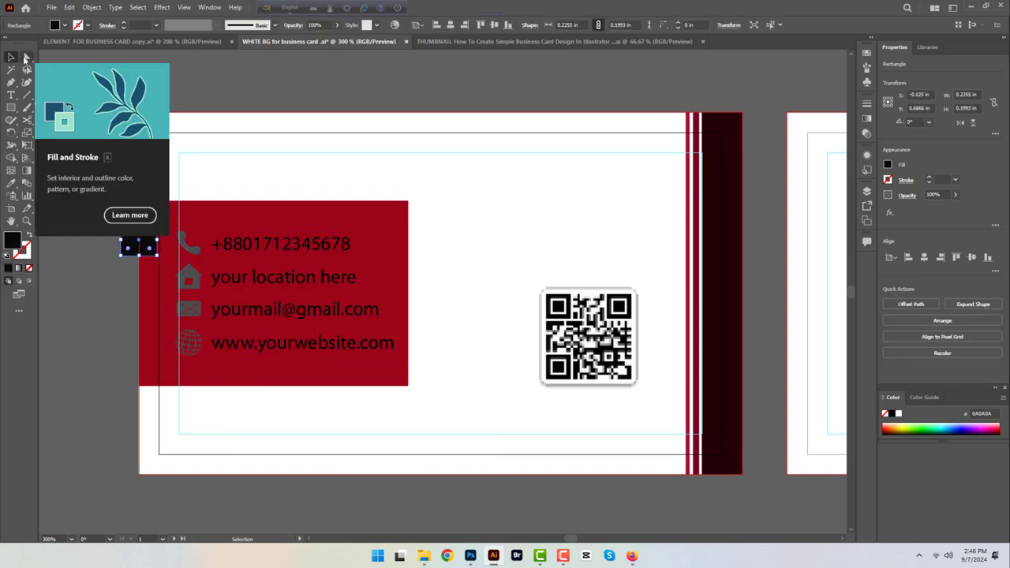
{"action": "left_click", "coordinate": [26, 56]}
{"action": "left_click", "coordinate": [139, 239]}
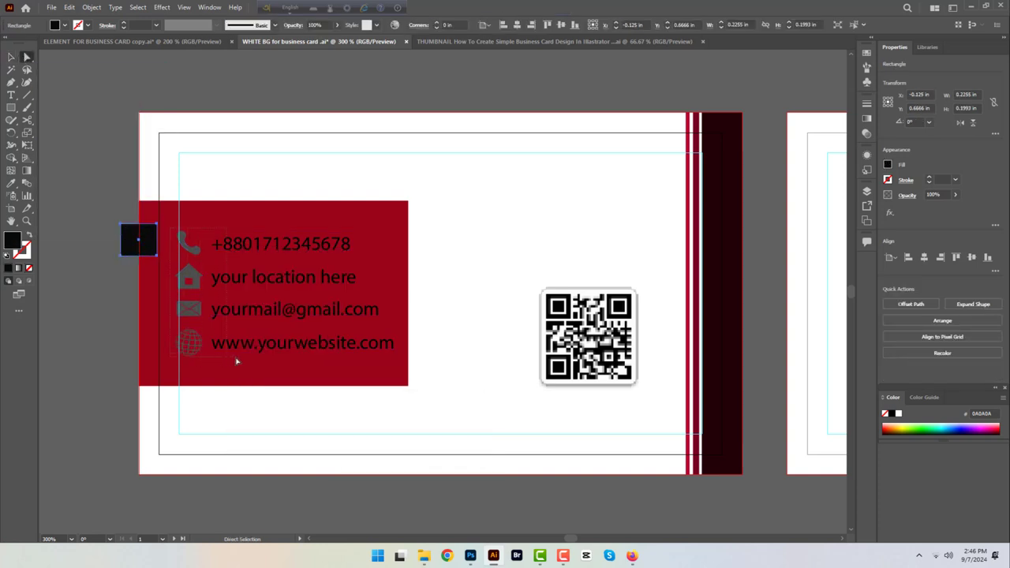
{"action": "left_click", "coordinate": [388, 369]}
{"action": "key", "text": "i"}
{"action": "left_click", "coordinate": [217, 168]}
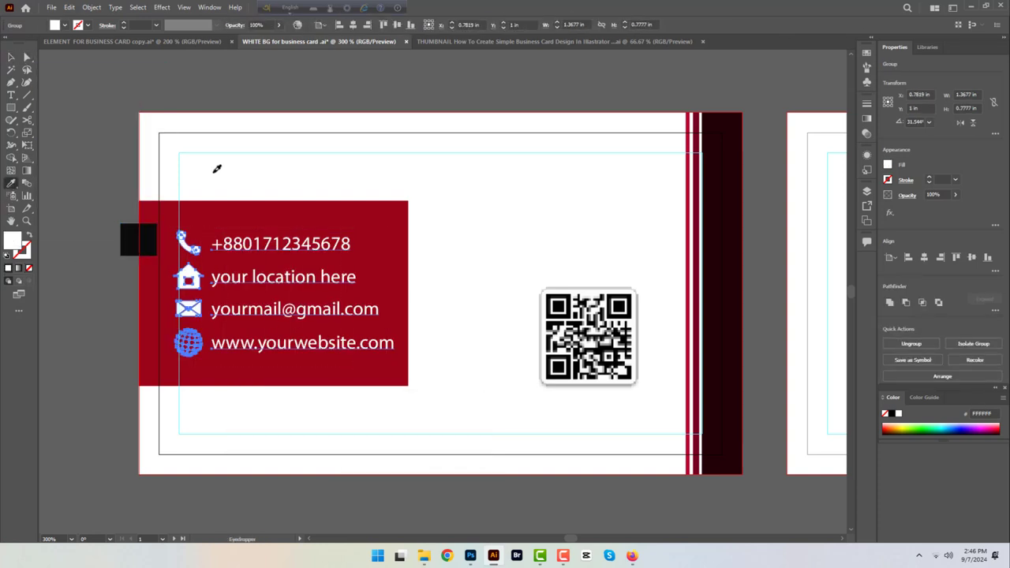
{"action": "left_click", "coordinate": [11, 57]}
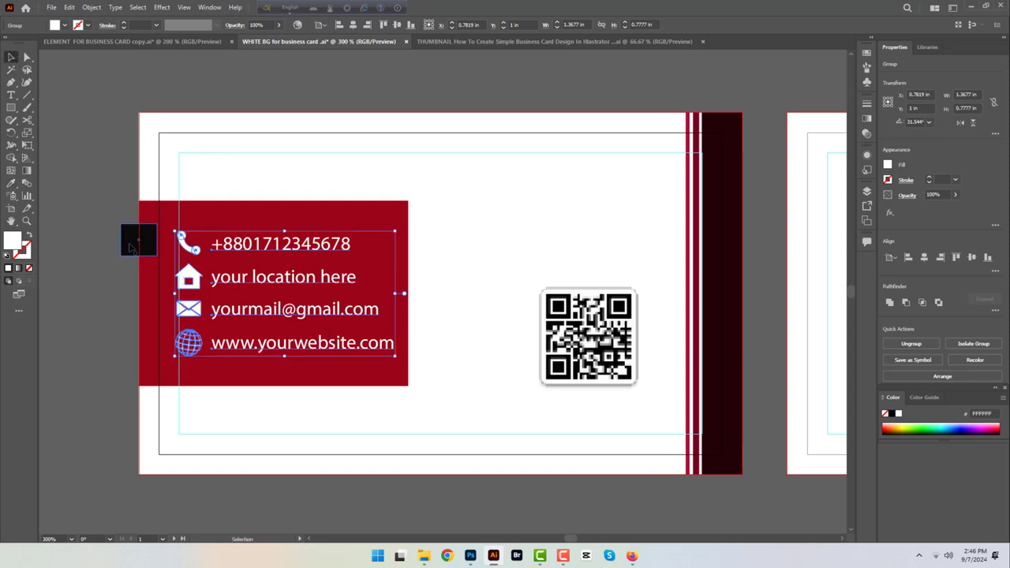
{"action": "left_click_drag", "start_coordinate": [138, 239], "coordinate": [189, 244]}
Step: Duplicate the black square behind the house, envelope and globe icons, and centre all four in one column
{"action": "scroll", "coordinate": [190, 240], "scroll_direction": "up", "scroll_amount": 3}
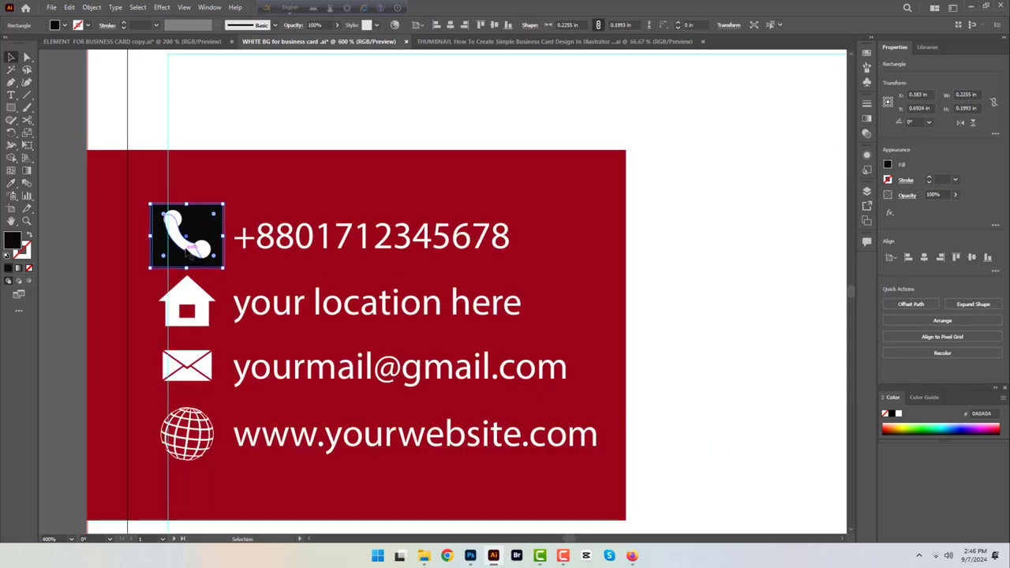
{"action": "scroll", "coordinate": [185, 236], "scroll_direction": "down", "scroll_amount": 2}
{"action": "left_click", "coordinate": [200, 214]}
{"action": "scroll", "coordinate": [200, 214], "scroll_direction": "up", "scroll_amount": 2}
{"action": "left_click_drag", "start_coordinate": [300, 222], "coordinate": [299, 293]}
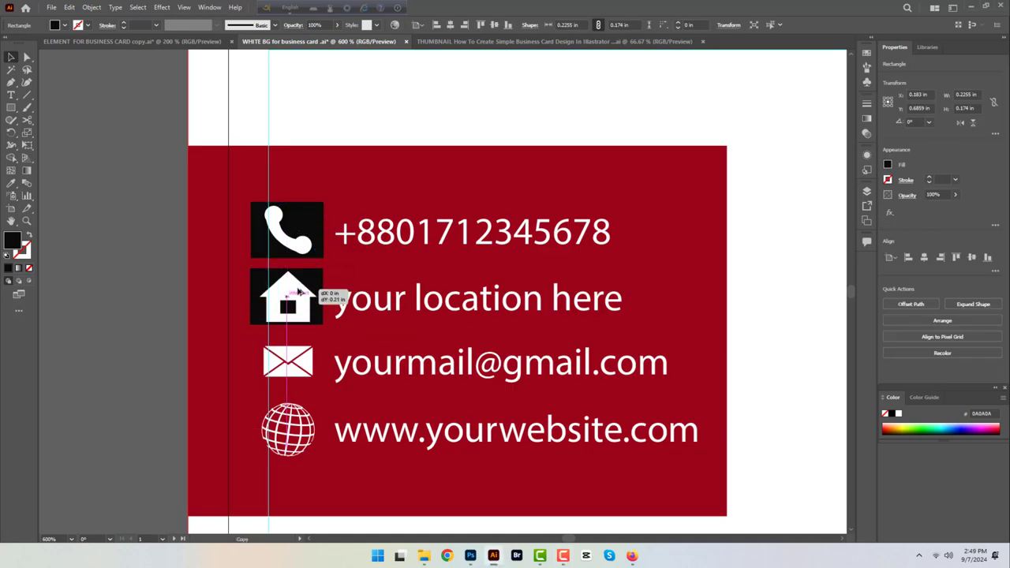
{"action": "key", "text": "ctrl+d"}
{"action": "key", "text": "ctrl+d"}
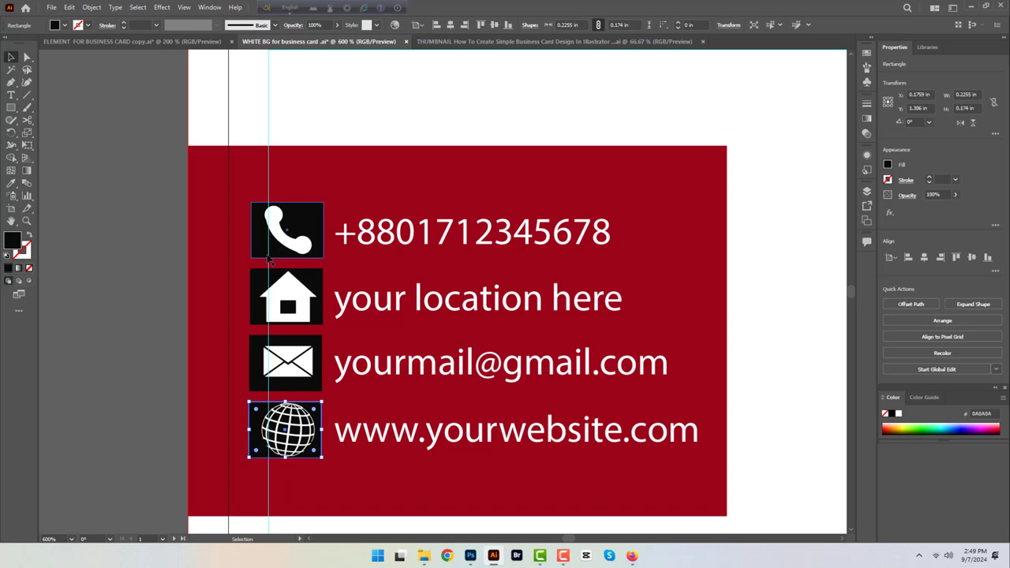
{"action": "left_click", "coordinate": [268, 254], "text": "shift"}
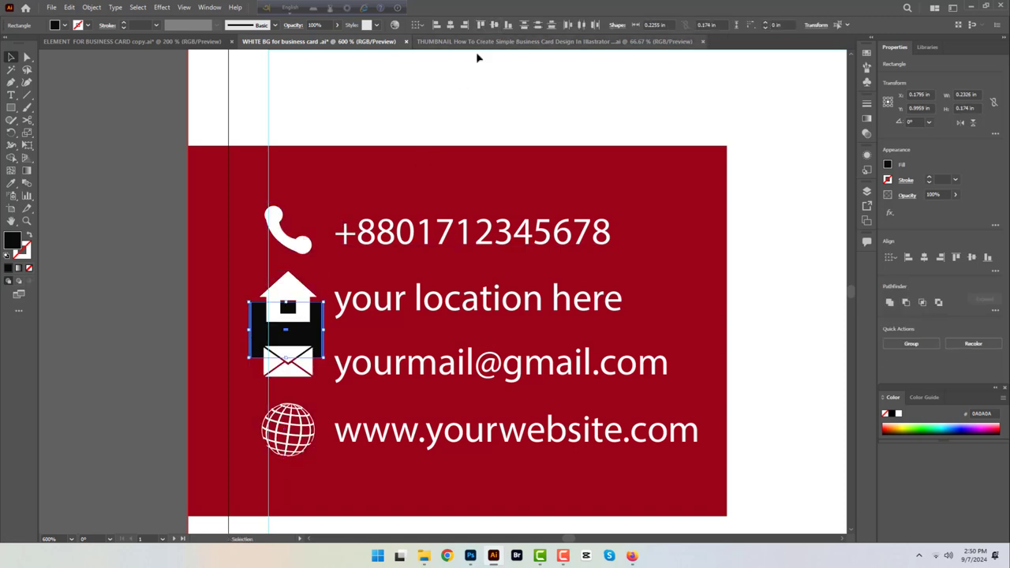
{"action": "left_click", "coordinate": [452, 26]}
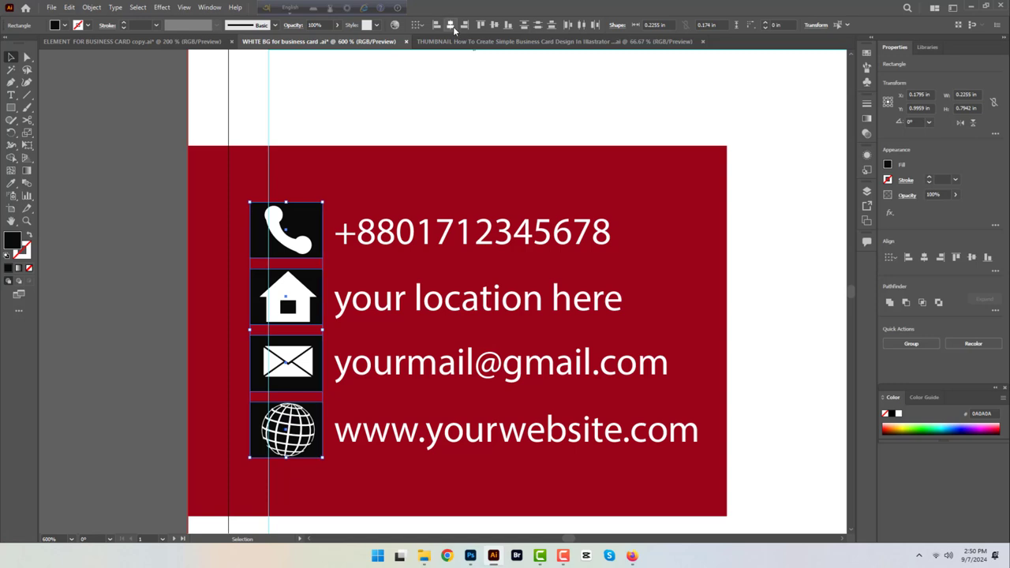
{"action": "scroll", "coordinate": [225, 148], "scroll_direction": "down", "scroll_amount": 2}
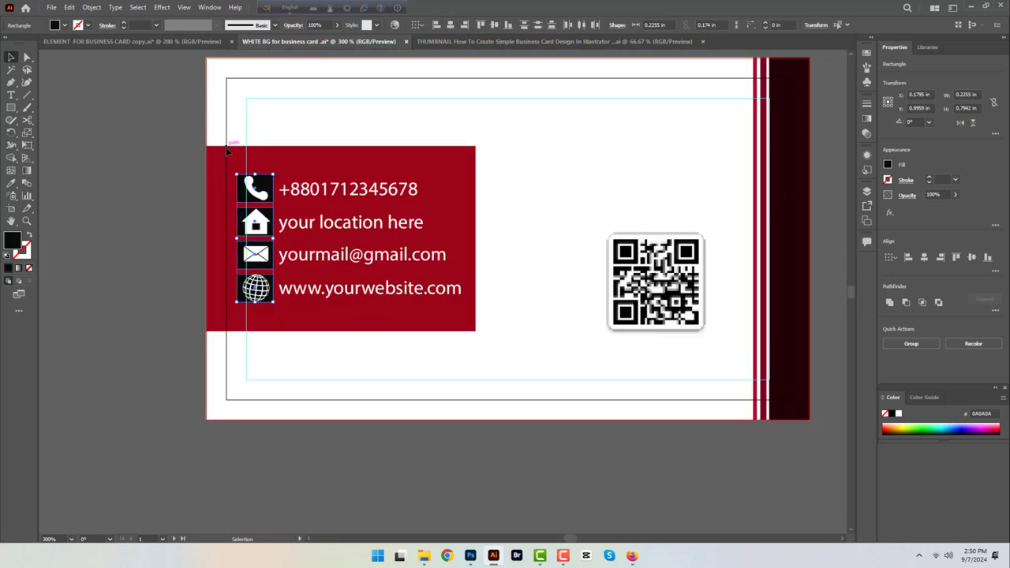
{"action": "scroll", "coordinate": [225, 148], "scroll_direction": "down", "scroll_amount": 1}
{"action": "left_click", "coordinate": [197, 167]}
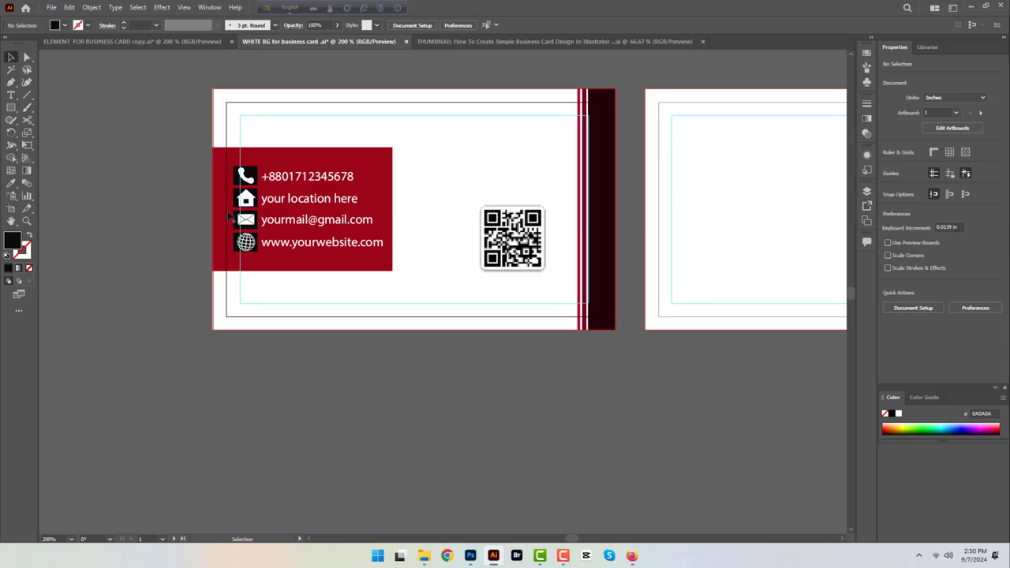
{"action": "scroll", "coordinate": [247, 189], "scroll_direction": "up", "scroll_amount": 3}
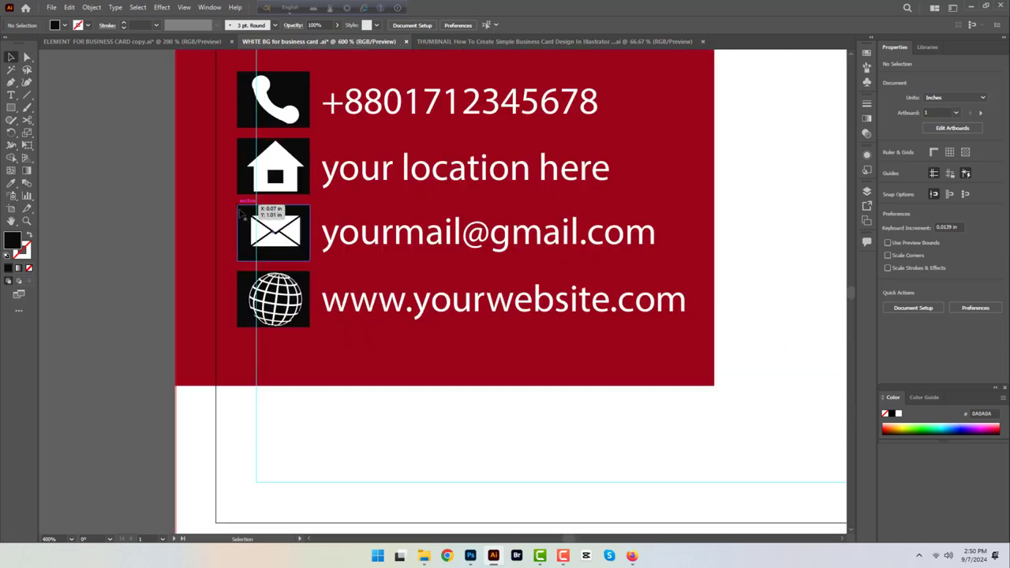
{"action": "left_click", "coordinate": [275, 101]}
{"action": "left_click", "coordinate": [275, 300], "text": "shift"}
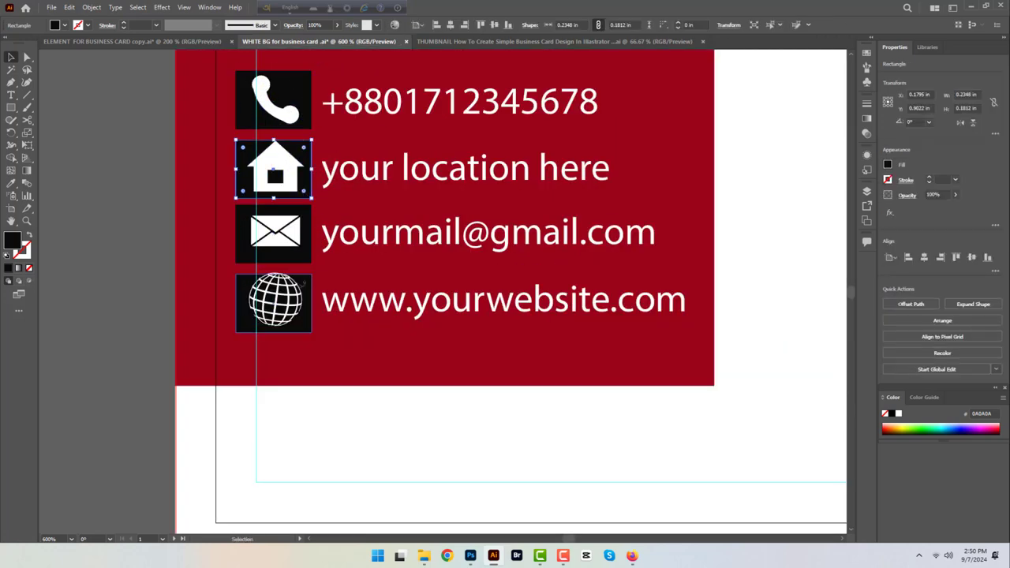
{"action": "left_click", "coordinate": [353, 24]}
{"action": "key", "text": "ctrl+z"}
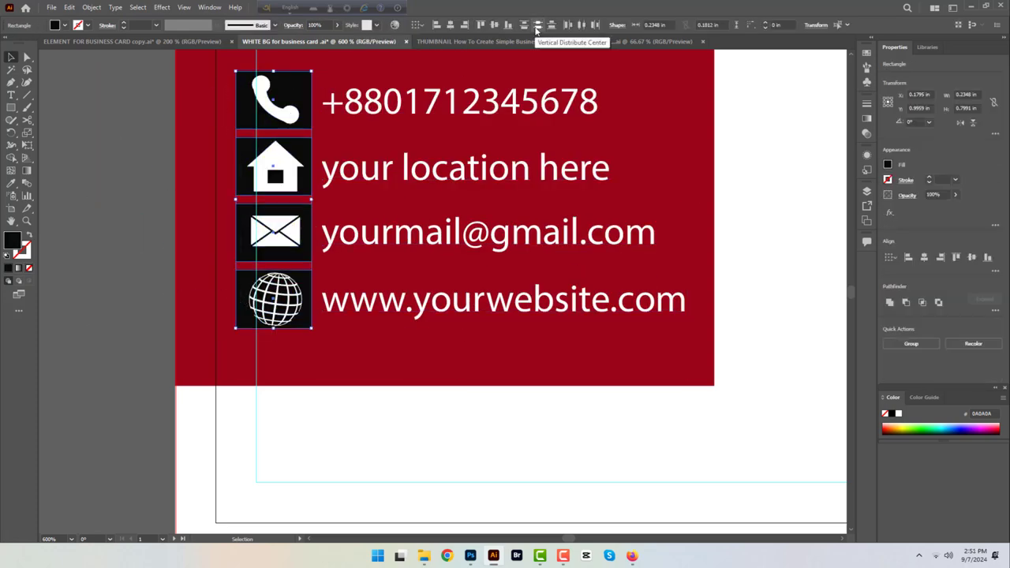
{"action": "scroll", "coordinate": [359, 189], "scroll_direction": "down", "scroll_amount": 2}
{"action": "left_click", "coordinate": [441, 107]}
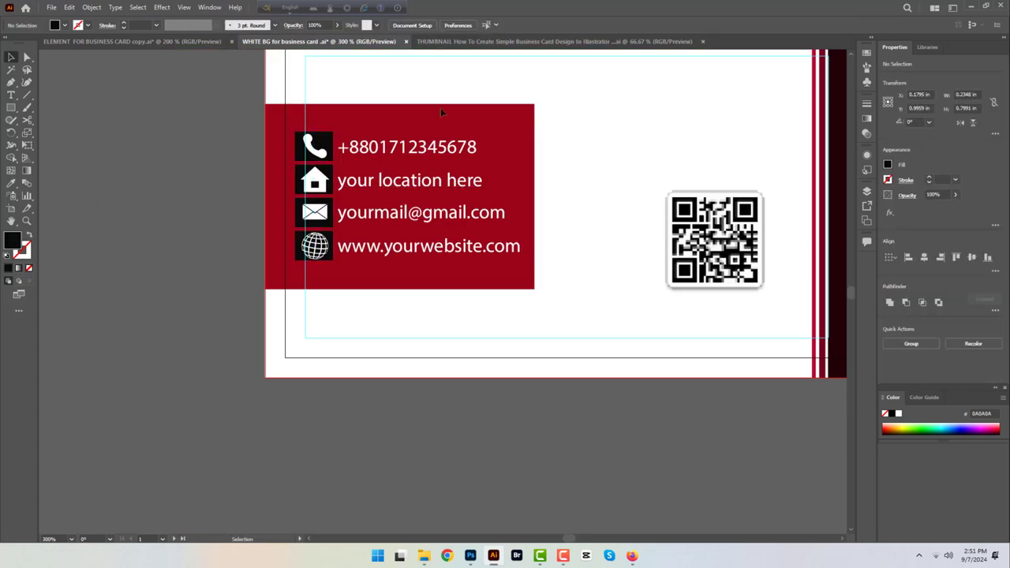
{"action": "scroll", "coordinate": [443, 101], "scroll_direction": "down", "scroll_amount": 2}
{"action": "left_click_drag", "start_coordinate": [512, 120], "coordinate": [436, 246]}
{"action": "scroll", "coordinate": [382, 260], "scroll_direction": "up", "scroll_amount": 2}
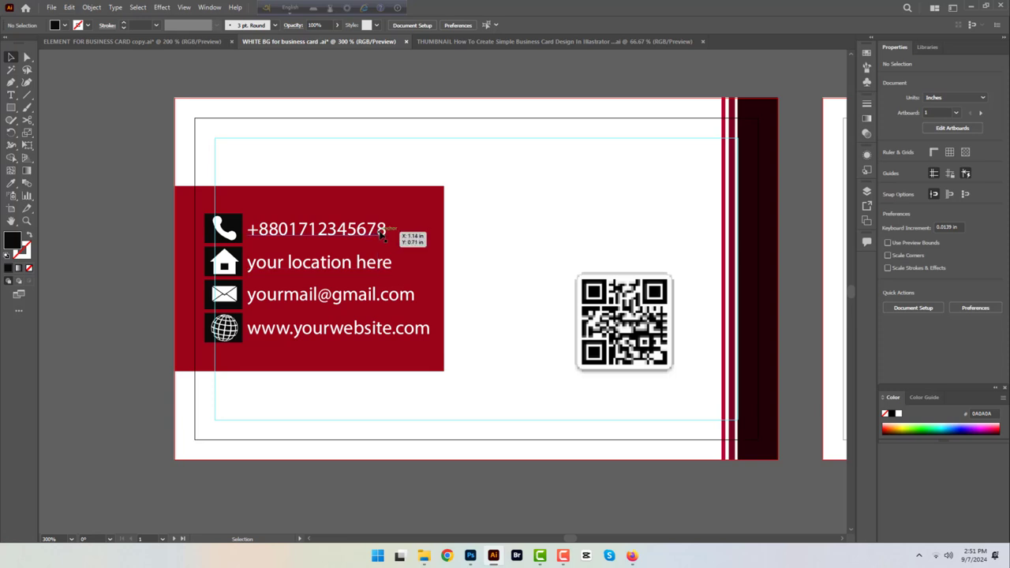
{"action": "key", "text": "t"}
{"action": "scroll", "coordinate": [608, 140], "scroll_direction": "down", "scroll_amount": 1}
Step: Add the designer's name and a 'GRAPHIC DESIGNER' title line near the top of the front card
{"action": "left_click_drag", "start_coordinate": [618, 151], "coordinate": [419, 180]}
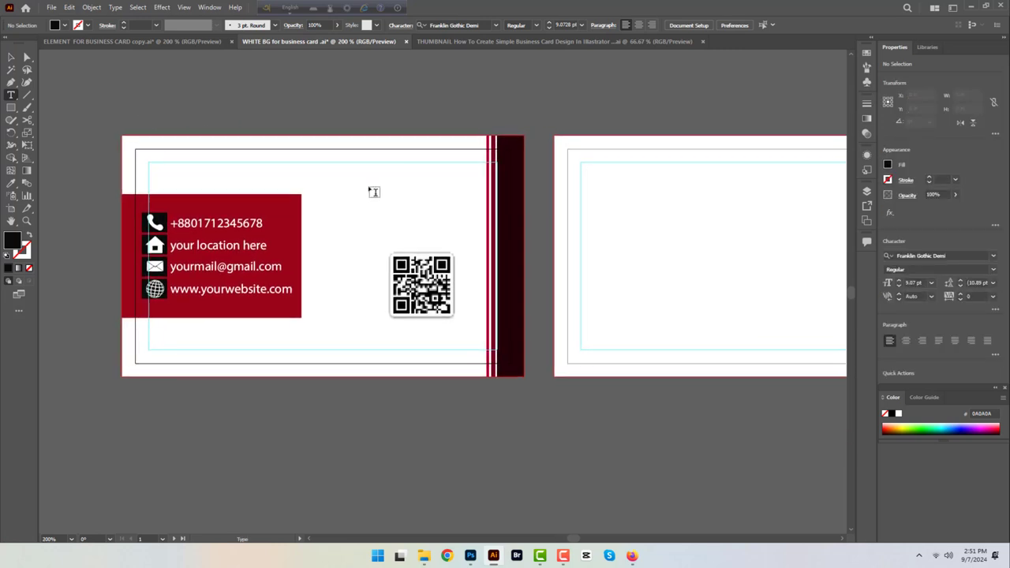
{"action": "scroll", "coordinate": [374, 192], "scroll_direction": "up", "scroll_amount": 1}
{"action": "left_click", "coordinate": [321, 180]}
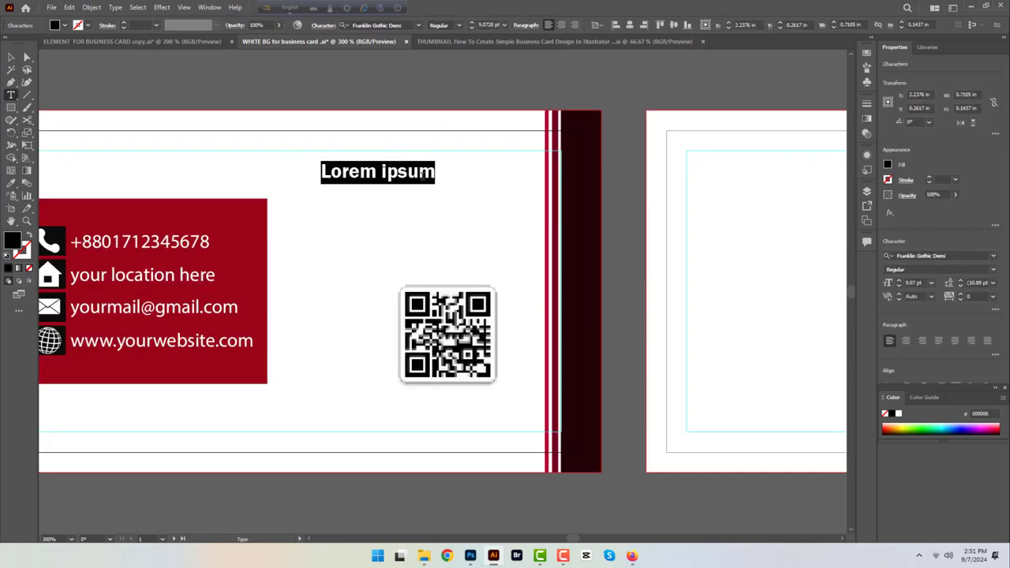
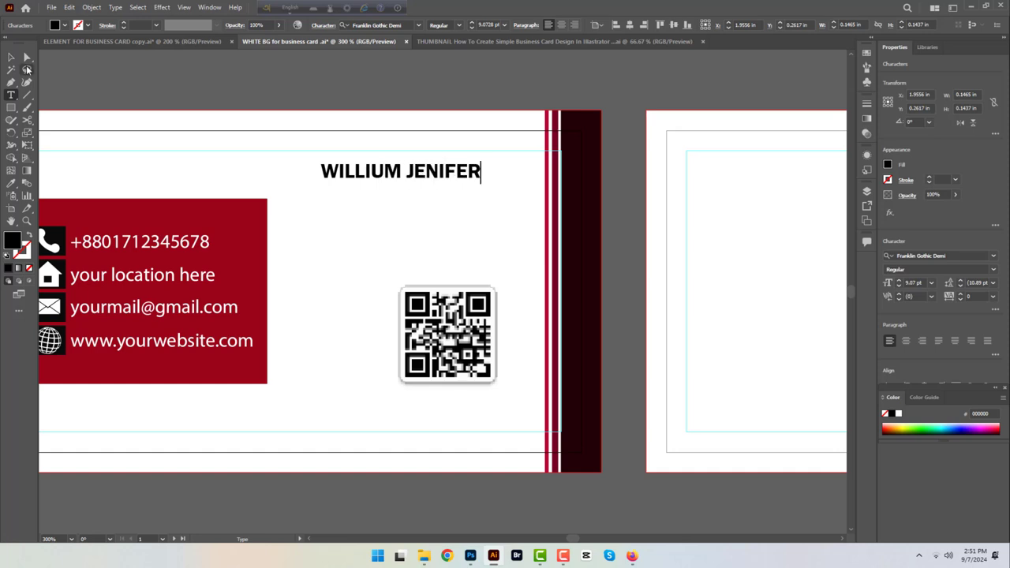
{"action": "key", "text": "Escape"}
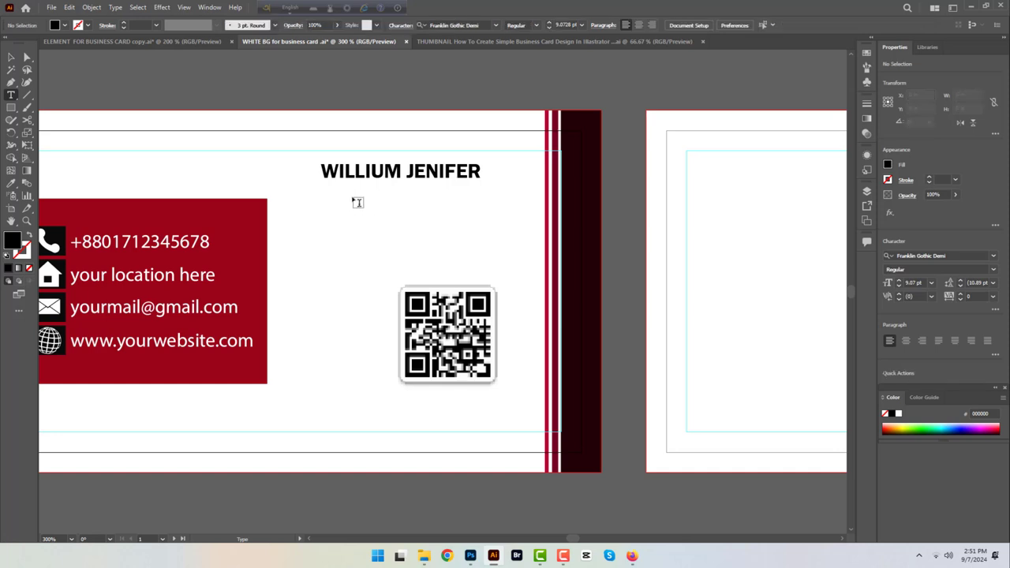
{"action": "left_click", "coordinate": [355, 202]}
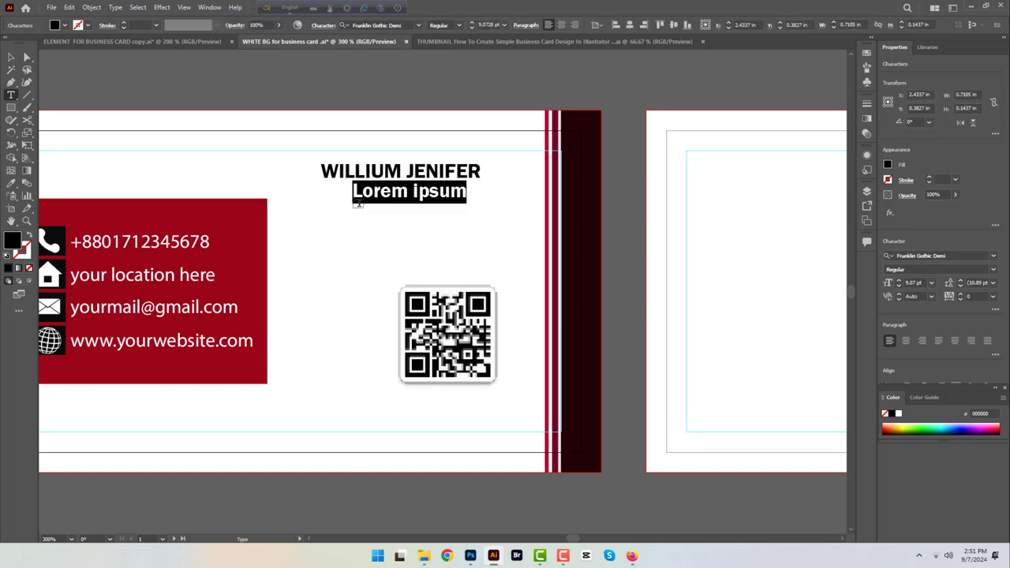
{"action": "type", "text": "GRAP"}
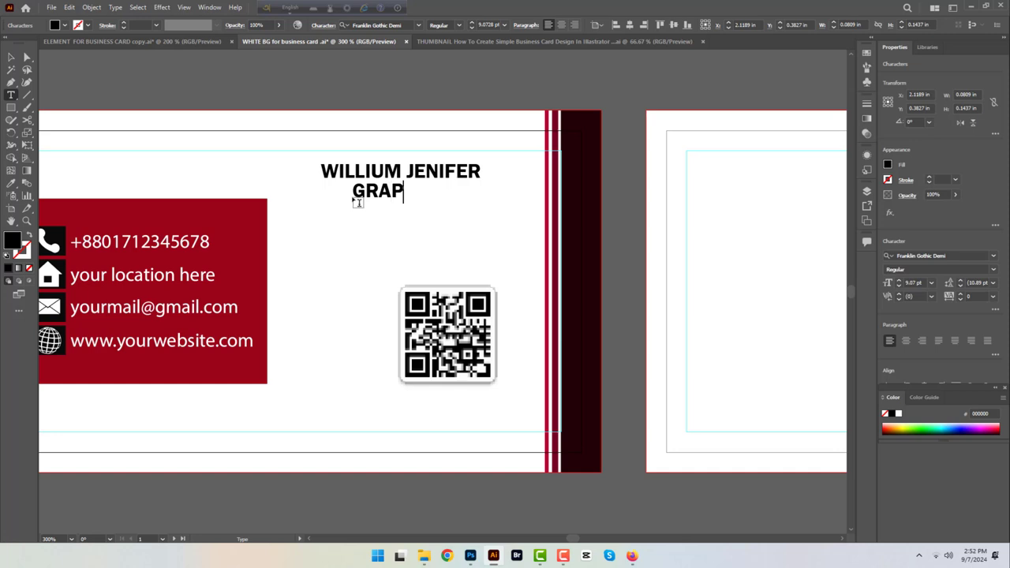
{"action": "type", "text": "HIC DESIGNE"}
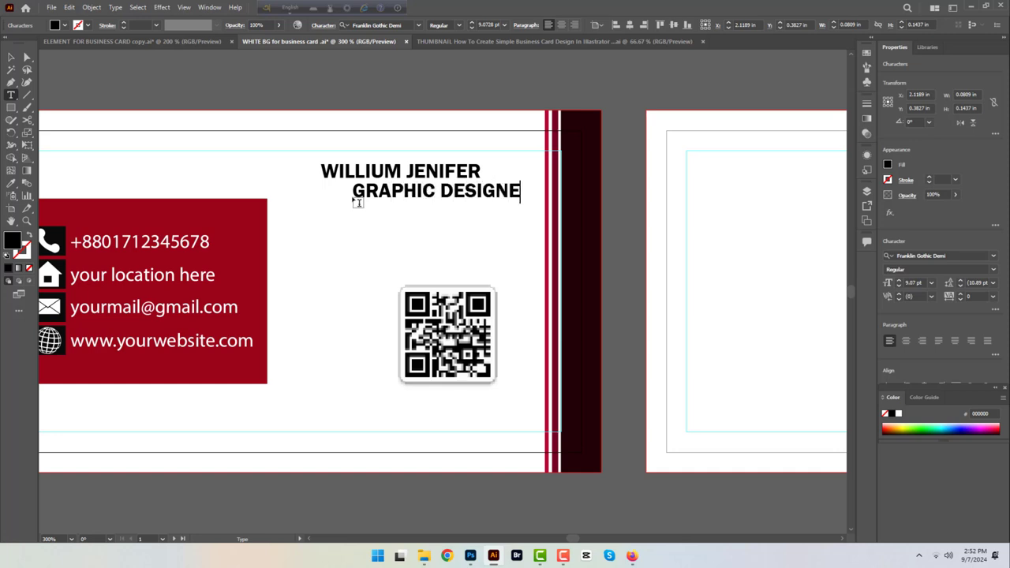
{"action": "type", "text": "R"}
Step: Copy the phone number's text style onto the title and colour it near-black 0F0F0F
{"action": "left_click", "coordinate": [11, 58]}
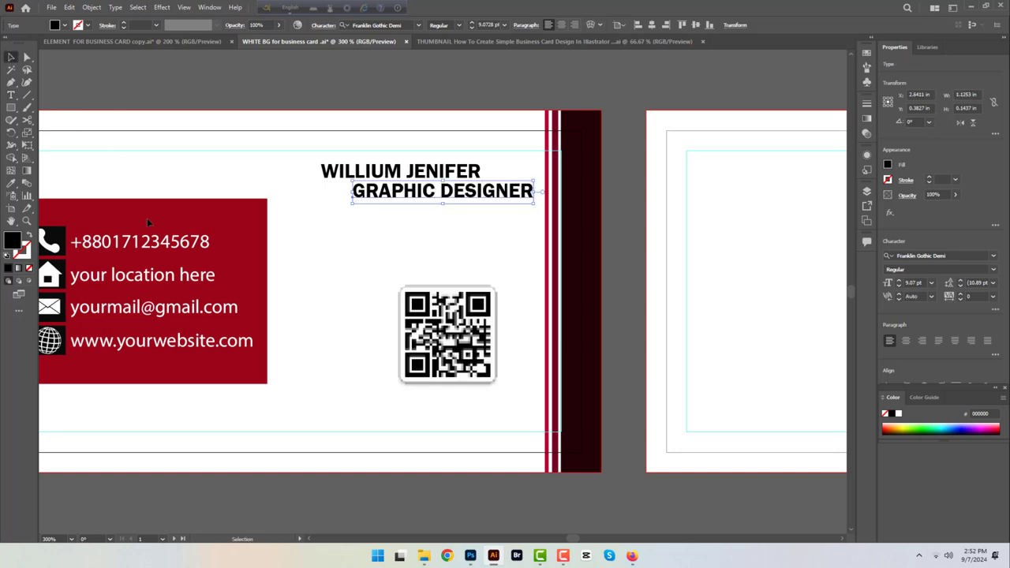
{"action": "left_click", "coordinate": [10, 183]}
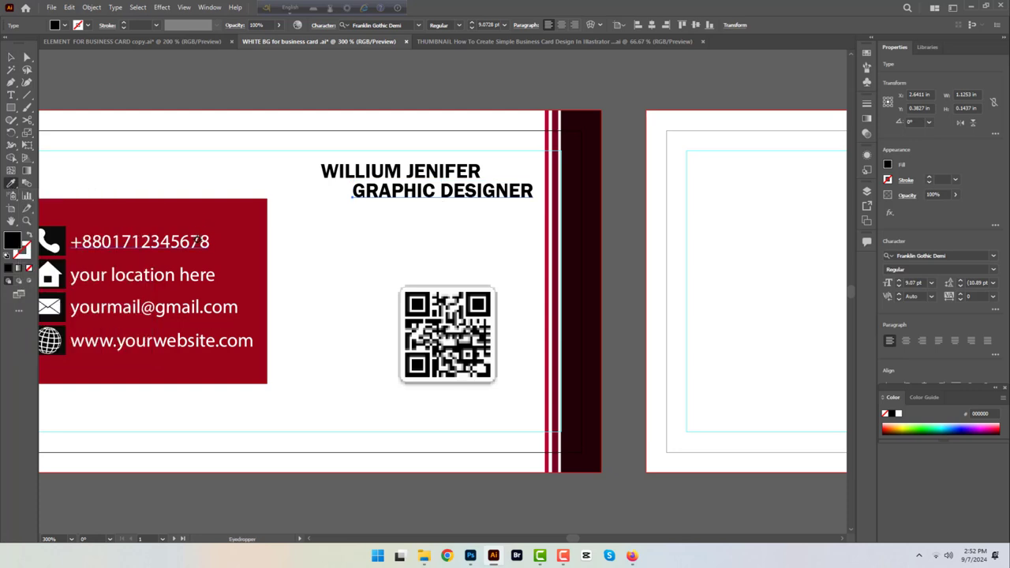
{"action": "left_click", "coordinate": [195, 241]}
{"action": "double_click", "coordinate": [11, 242]}
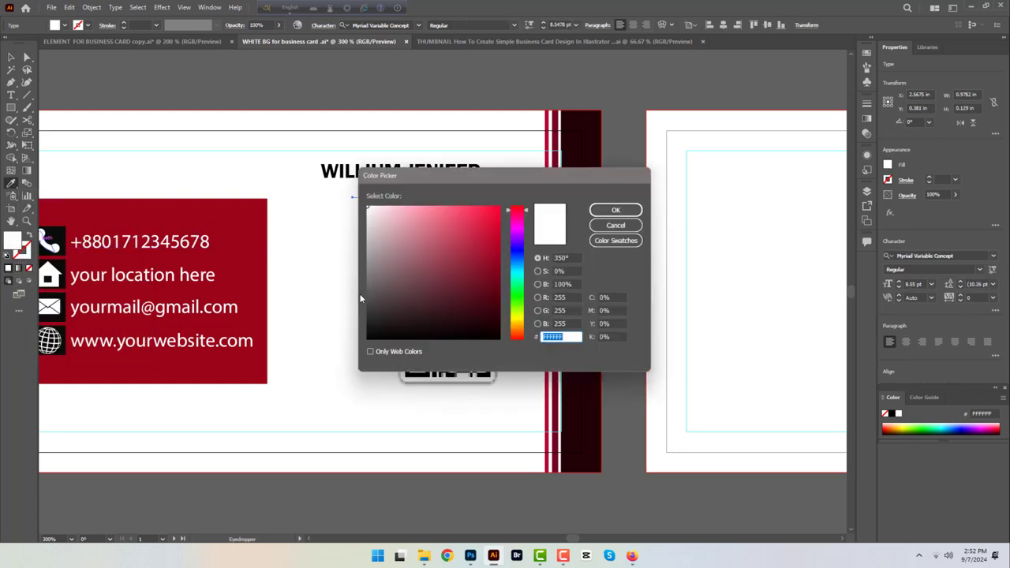
{"action": "left_click", "coordinate": [369, 332]}
{"action": "left_click", "coordinate": [600, 210]}
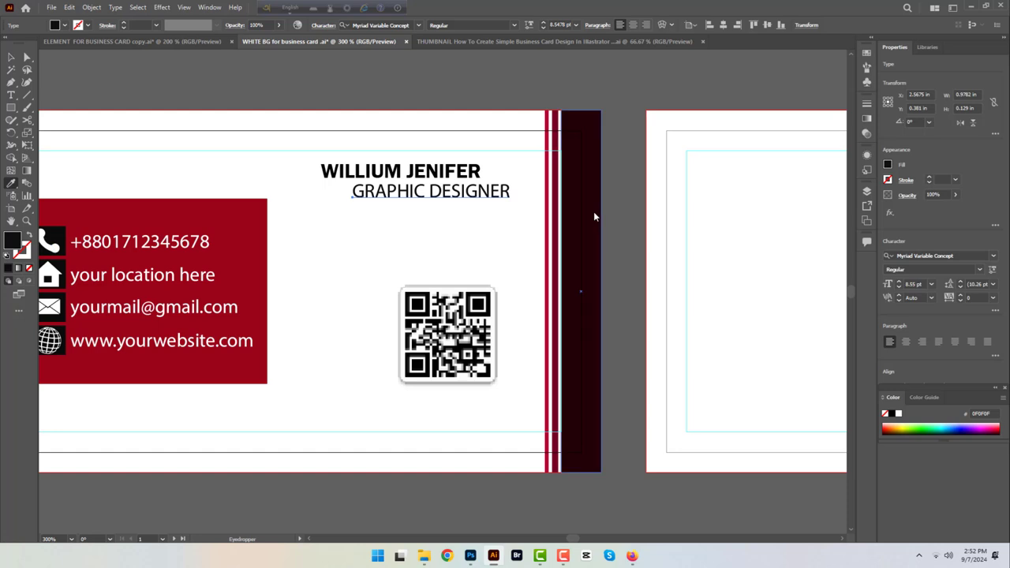
Step: Enlarge the name text and move it up and slightly right, above the title
{"action": "left_click", "coordinate": [12, 59]}
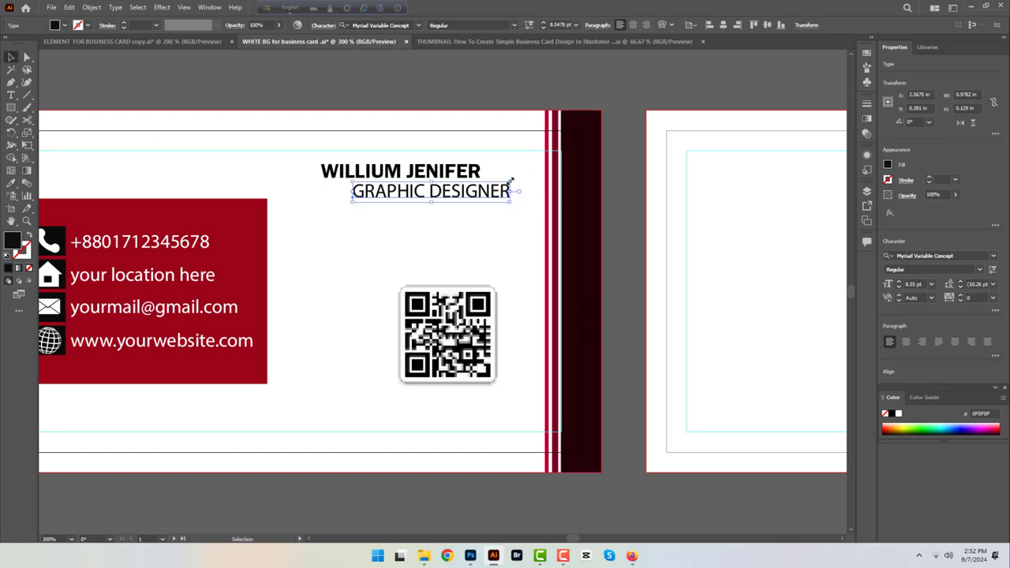
{"action": "left_click", "coordinate": [473, 172]}
{"action": "mouse_move", "coordinate": [482, 159]}
{"action": "left_mouse_down"}
{"action": "mouse_move", "coordinate": [520, 146]}
{"action": "mouse_move", "coordinate": [514, 155]}
{"action": "left_mouse_up"}
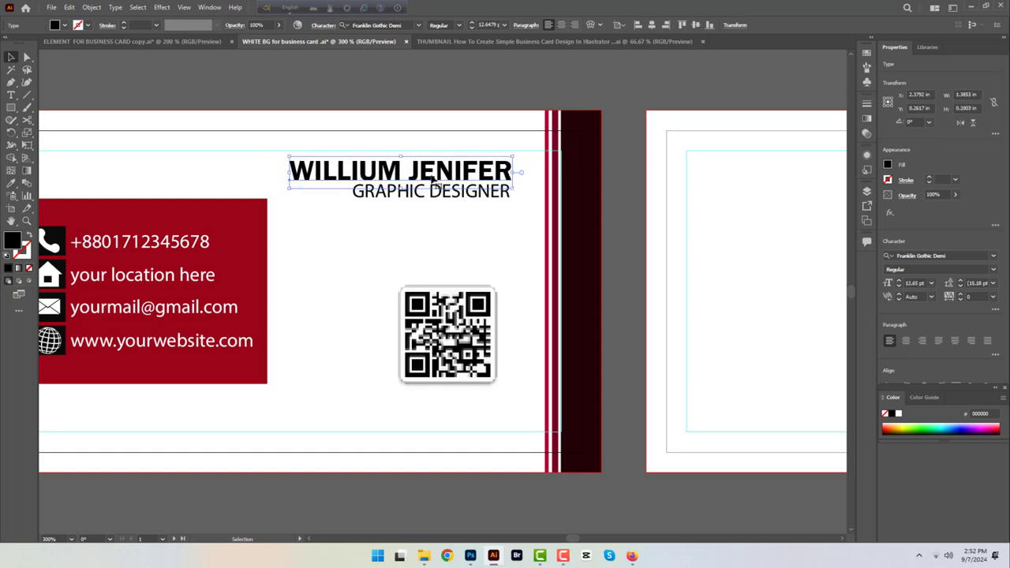
{"action": "mouse_move", "coordinate": [434, 183]}
{"action": "left_mouse_down"}
{"action": "mouse_move", "coordinate": [435, 162]}
{"action": "mouse_move", "coordinate": [451, 189]}
{"action": "mouse_move", "coordinate": [443, 161]}
{"action": "mouse_move", "coordinate": [517, 160]}
{"action": "left_mouse_up"}
Step: Colour the surname with the contact panel's red
{"action": "left_click", "coordinate": [12, 96]}
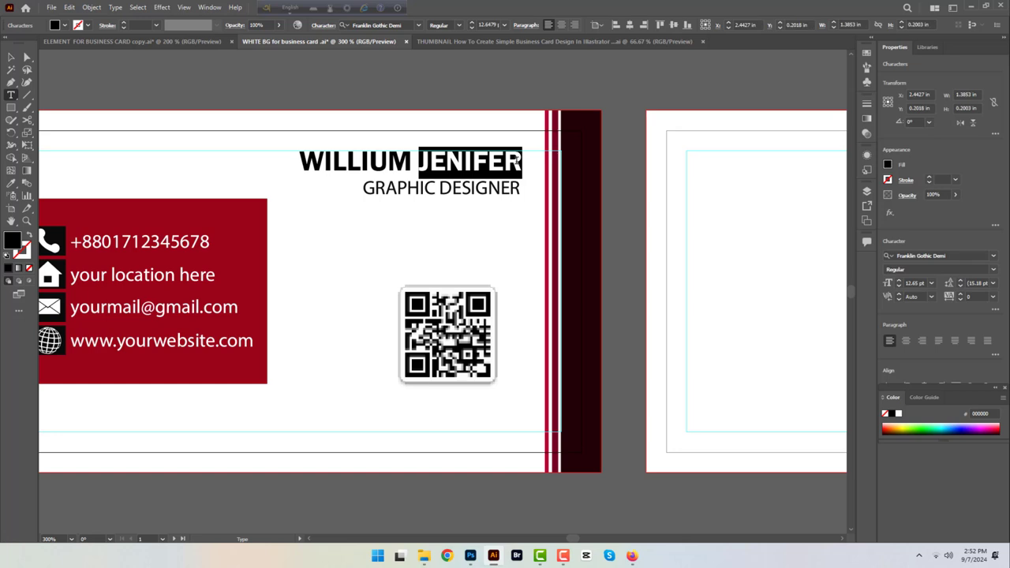
{"action": "left_click", "coordinate": [12, 183]}
{"action": "left_click", "coordinate": [114, 211]}
{"action": "left_click", "coordinate": [12, 60]}
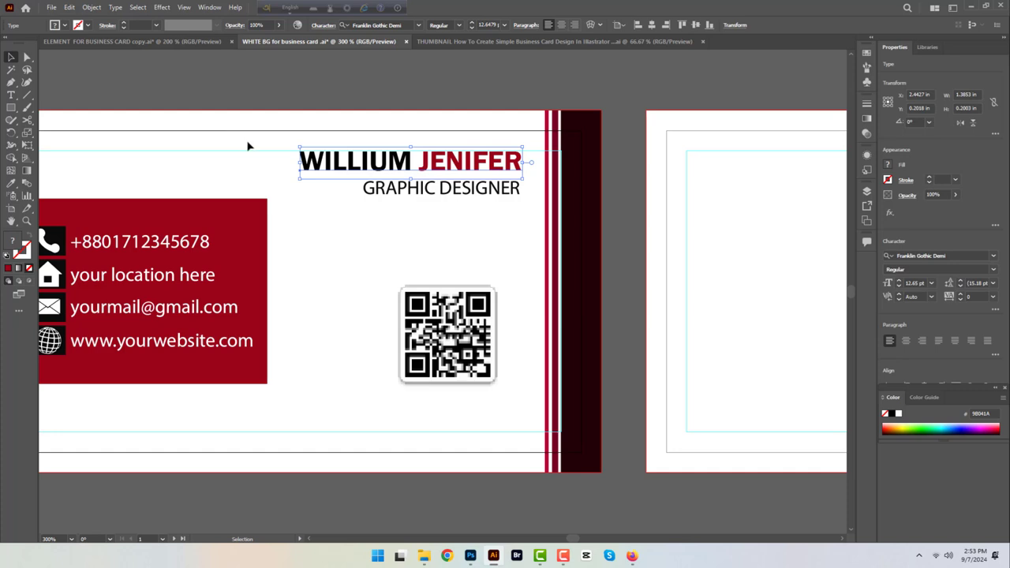
{"action": "scroll", "coordinate": [248, 146], "scroll_direction": "down", "scroll_amount": 1}
{"action": "left_click", "coordinate": [606, 214]}
{"action": "left_click_drag", "start_coordinate": [604, 214], "coordinate": [539, 218]}
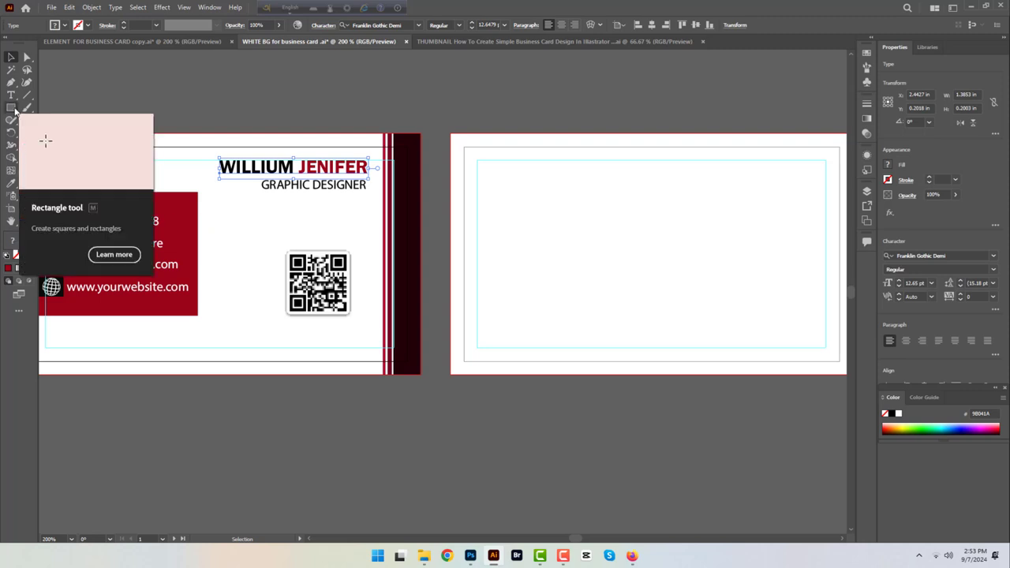
Step: Draw a full-size 3.75 x 2.25 in rectangle over the back card filled with the side strip's maroon
{"action": "left_click", "coordinate": [12, 108]}
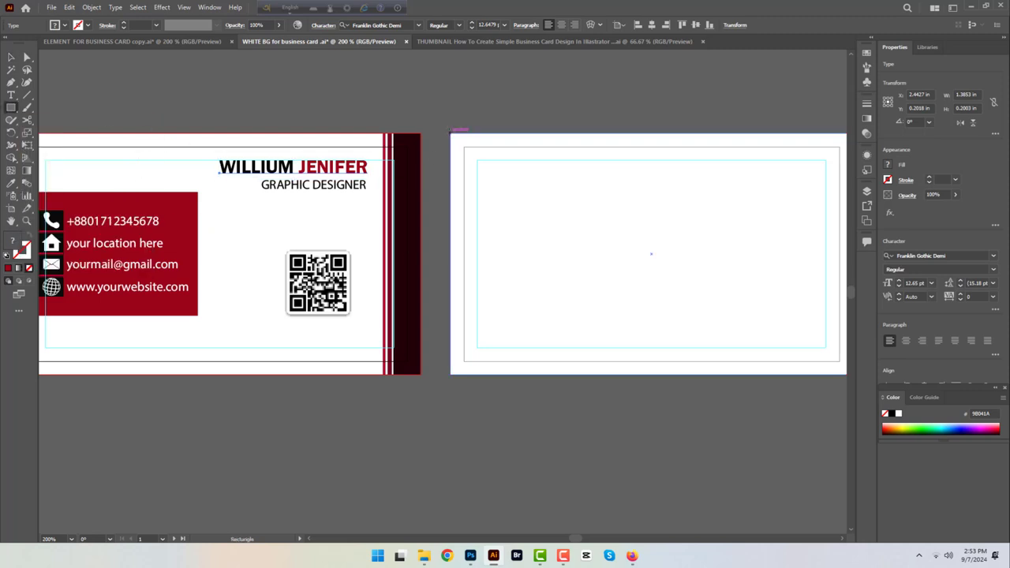
{"action": "left_click_drag", "start_coordinate": [450, 134], "coordinate": [825, 366]}
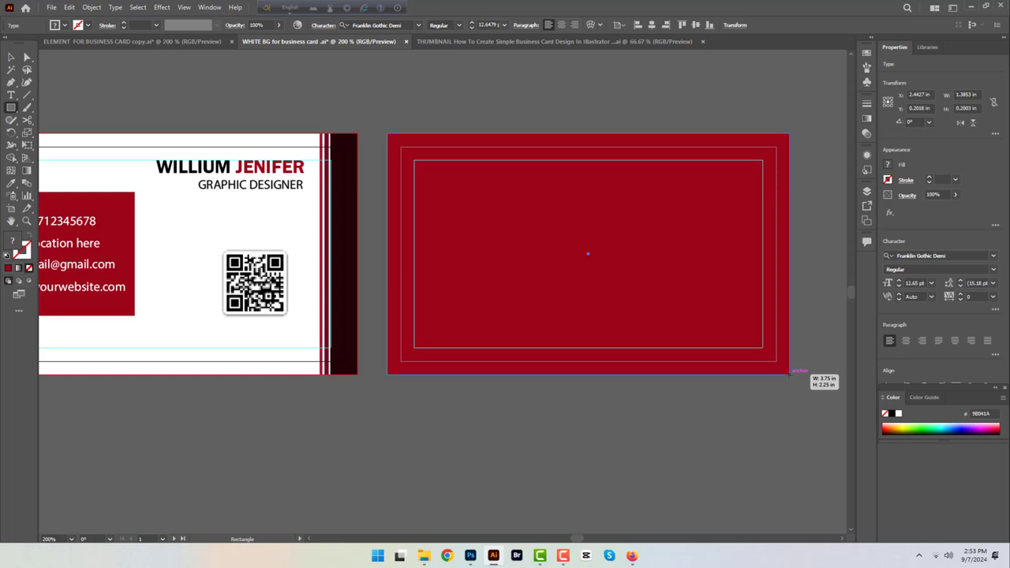
{"action": "left_click_drag", "start_coordinate": [795, 375], "coordinate": [789, 374]}
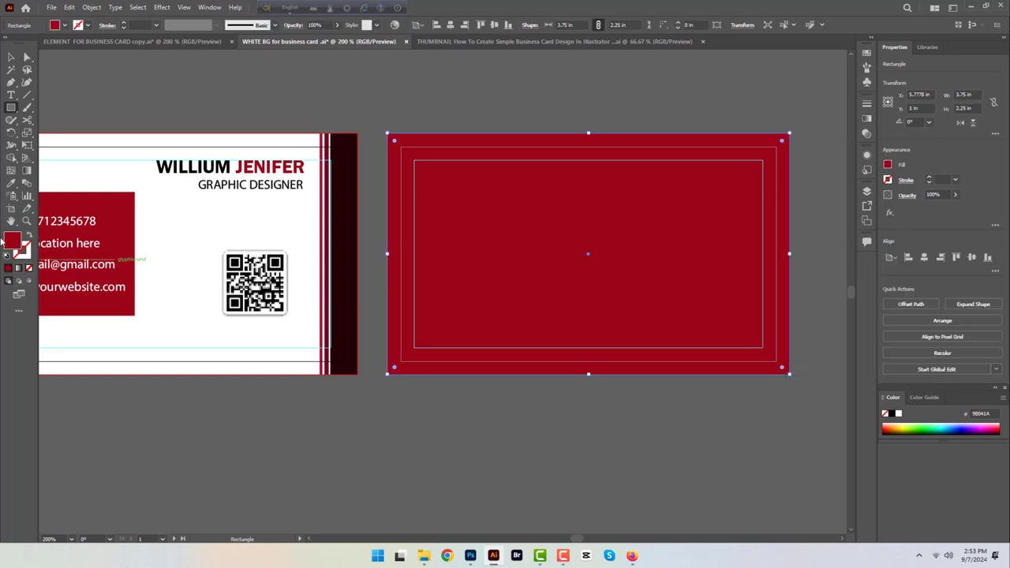
{"action": "left_click", "coordinate": [11, 183]}
{"action": "left_click", "coordinate": [343, 215]}
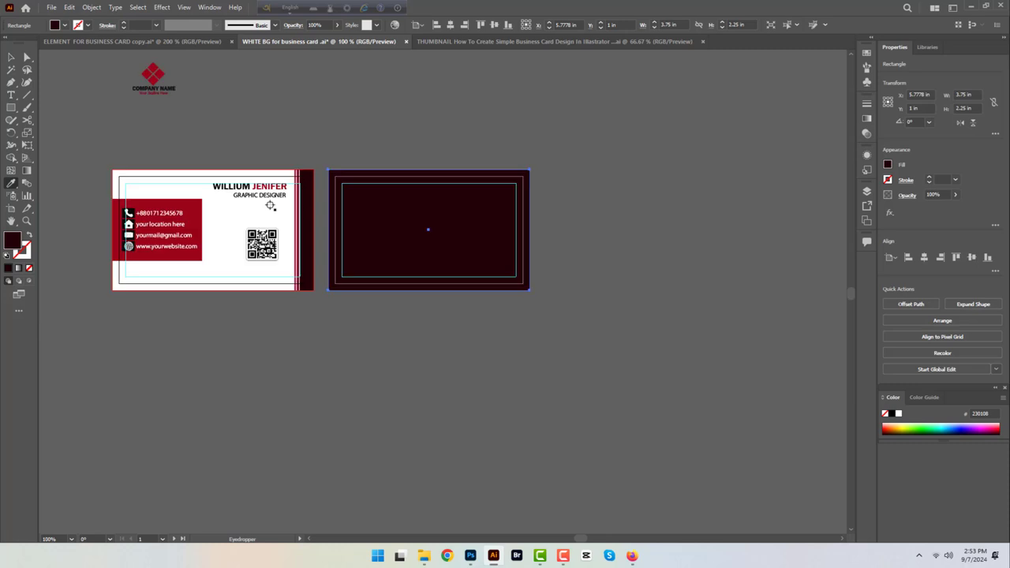
Step: Move the company logo to just above the back card
{"action": "scroll", "coordinate": [269, 203], "scroll_direction": "down", "scroll_amount": 2}
{"action": "left_click", "coordinate": [11, 57]}
{"action": "left_click_drag", "start_coordinate": [150, 84], "coordinate": [394, 121]}
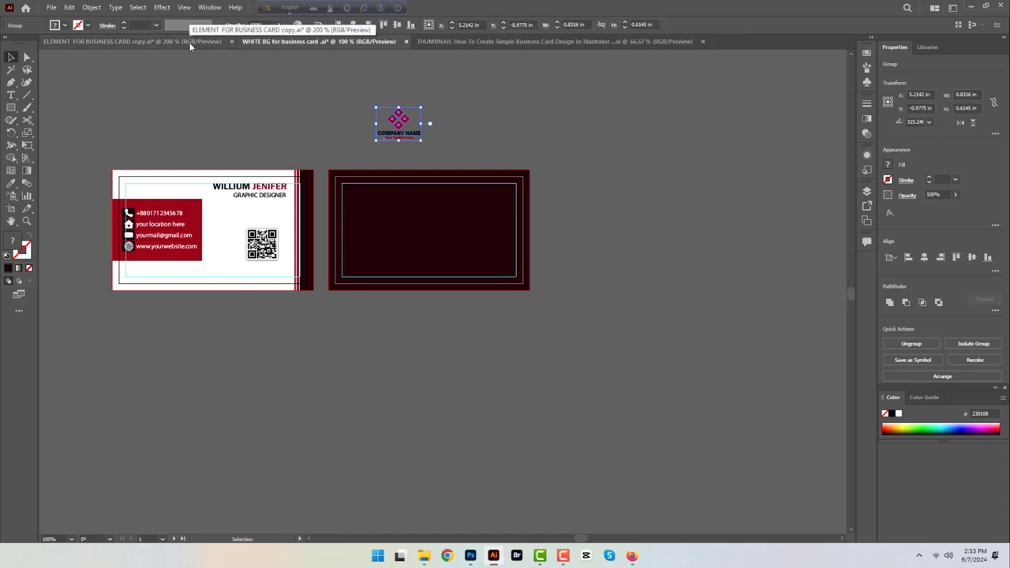
{"action": "left_click", "coordinate": [188, 41]}
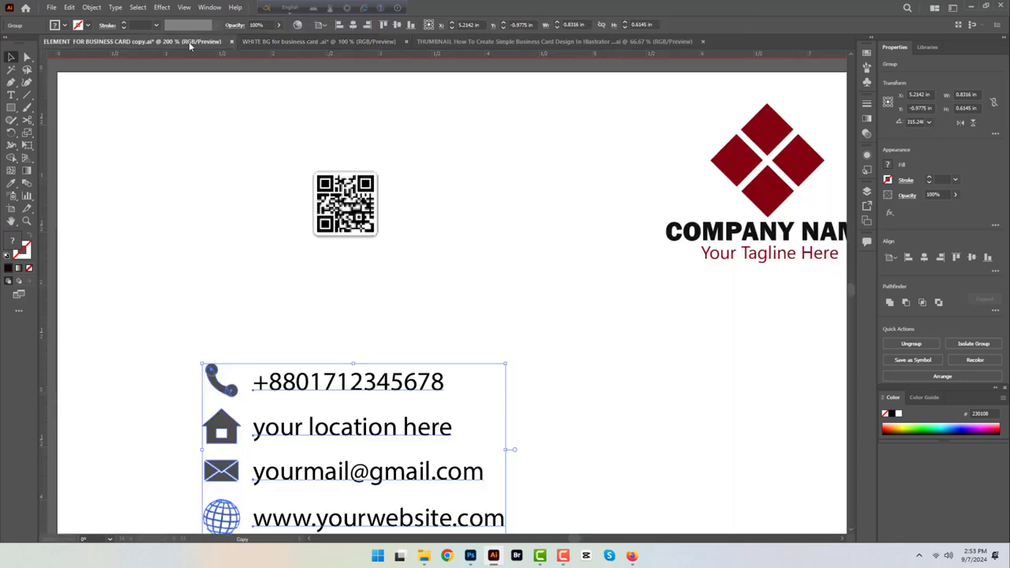
{"action": "left_click", "coordinate": [343, 41]}
{"action": "scroll", "coordinate": [396, 156], "scroll_direction": "up", "scroll_amount": 3}
Step: Draw a small rectangle inside the back card and fill it white
{"action": "left_click", "coordinate": [335, 114]}
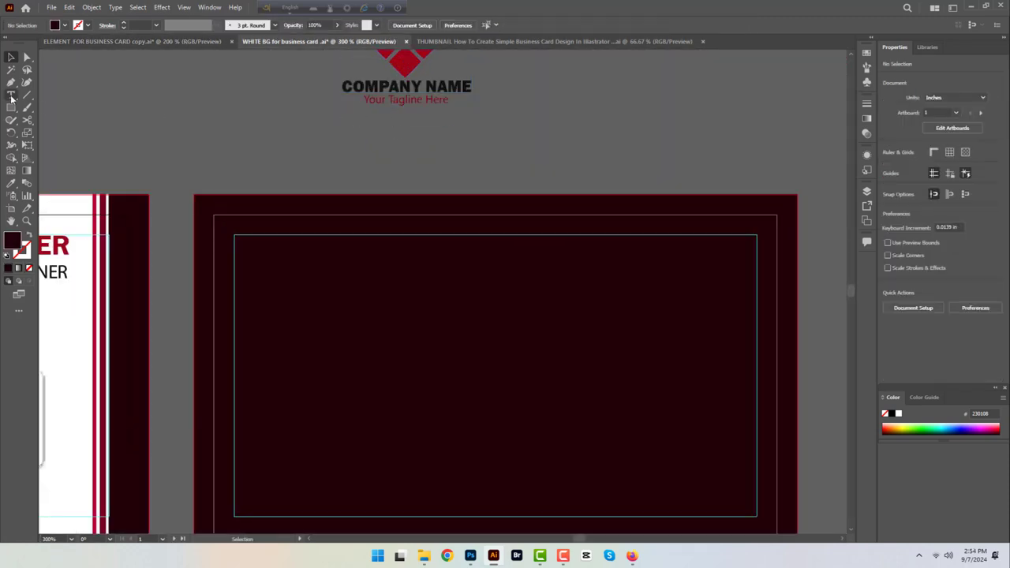
{"action": "key", "text": "t"}
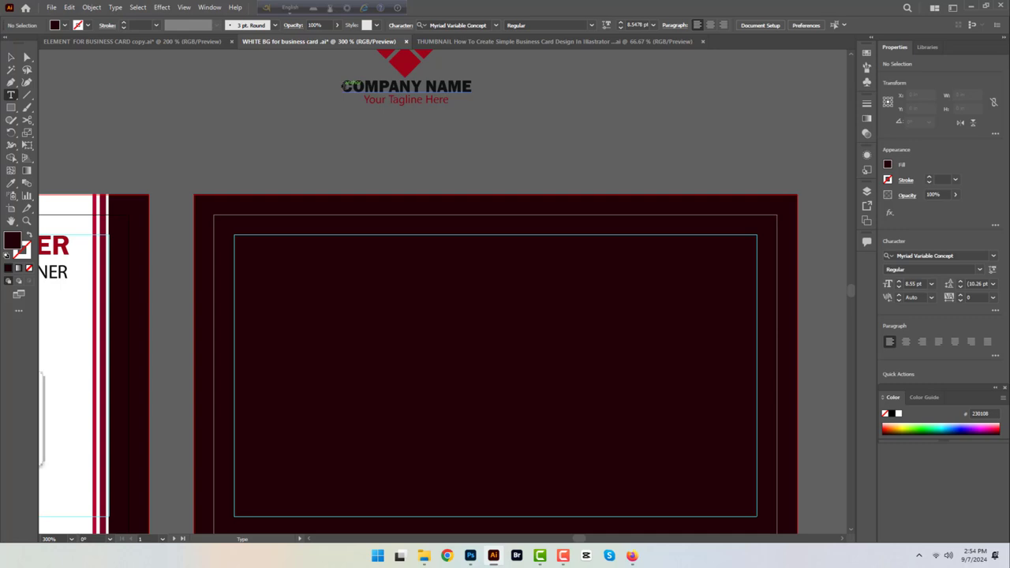
{"action": "key", "text": "m"}
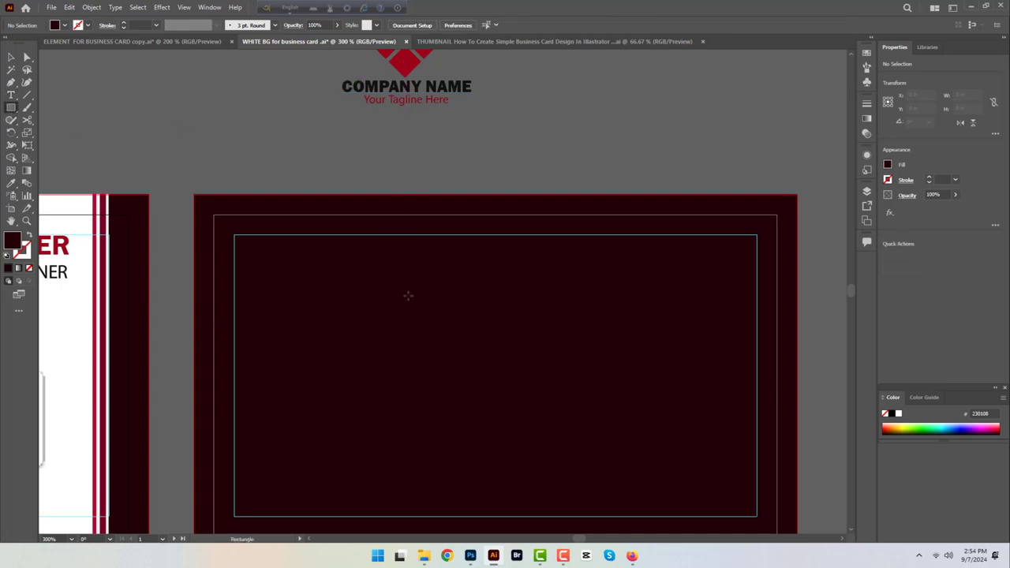
{"action": "left_click_drag", "start_coordinate": [408, 296], "coordinate": [614, 407]}
{"action": "key", "text": "ctrl+minus"}
{"action": "scroll", "coordinate": [584, 316], "scroll_direction": "down", "scroll_amount": 3}
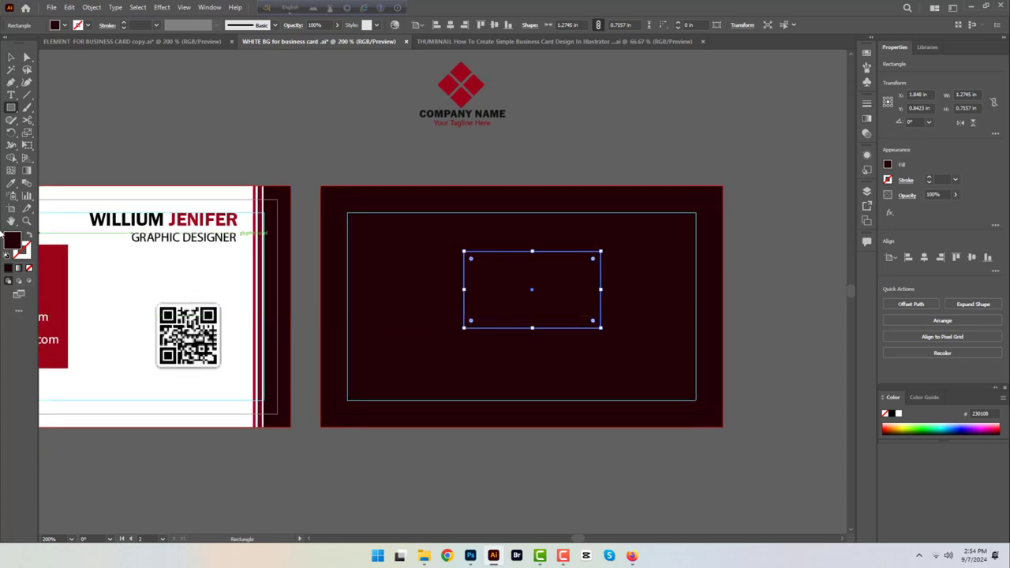
{"action": "left_click", "coordinate": [9, 186]}
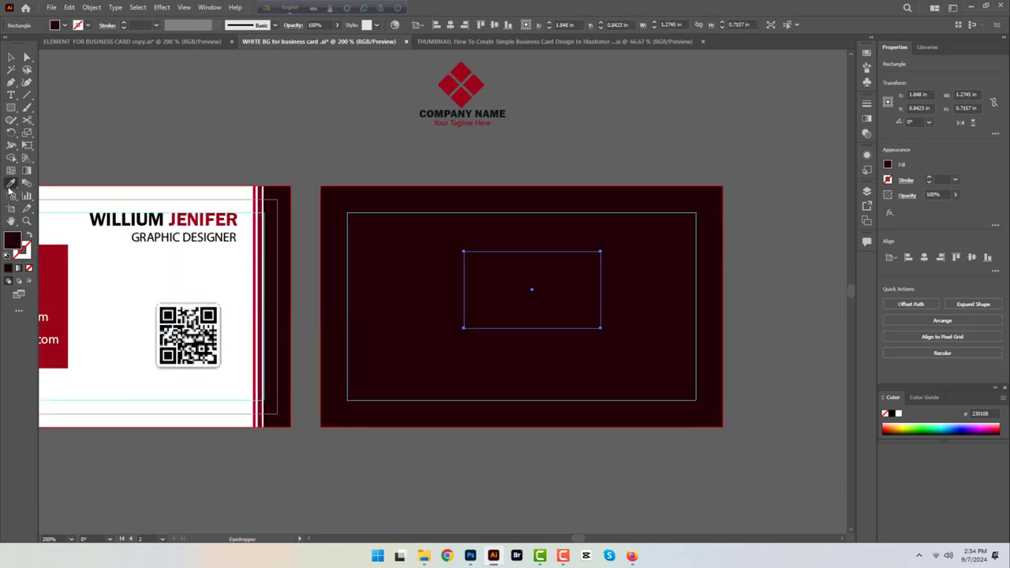
{"action": "left_click", "coordinate": [96, 274]}
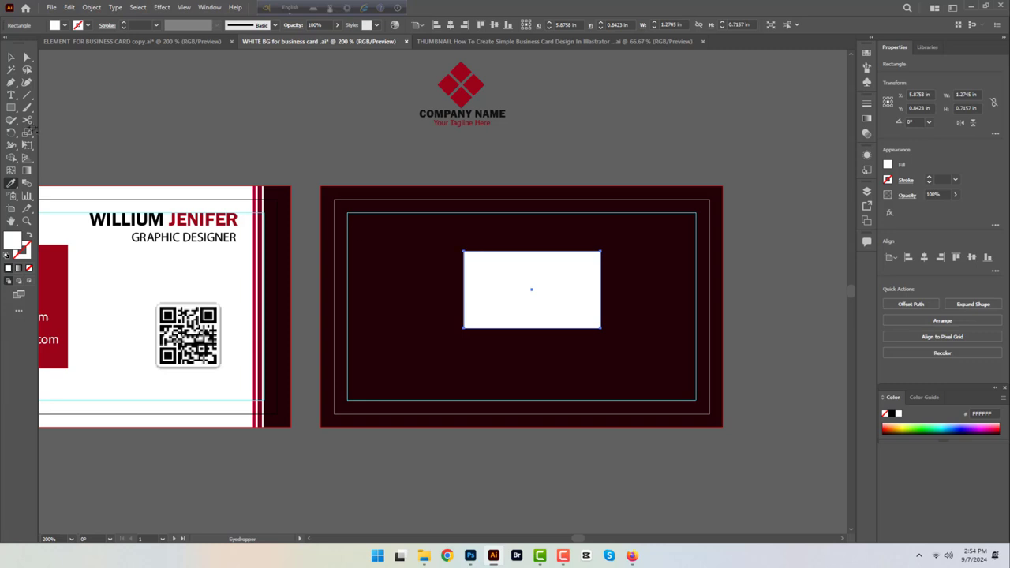
Step: Enlarge the white panel, set it to 50% opacity and centre it on the back card
{"action": "left_click", "coordinate": [11, 57]}
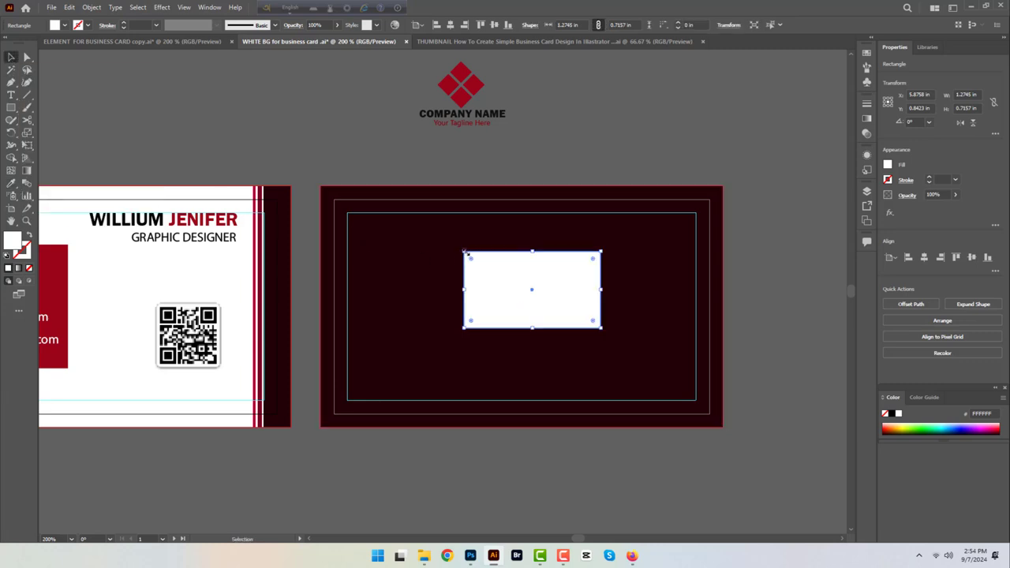
{"action": "left_click_drag", "start_coordinate": [465, 253], "coordinate": [427, 230]}
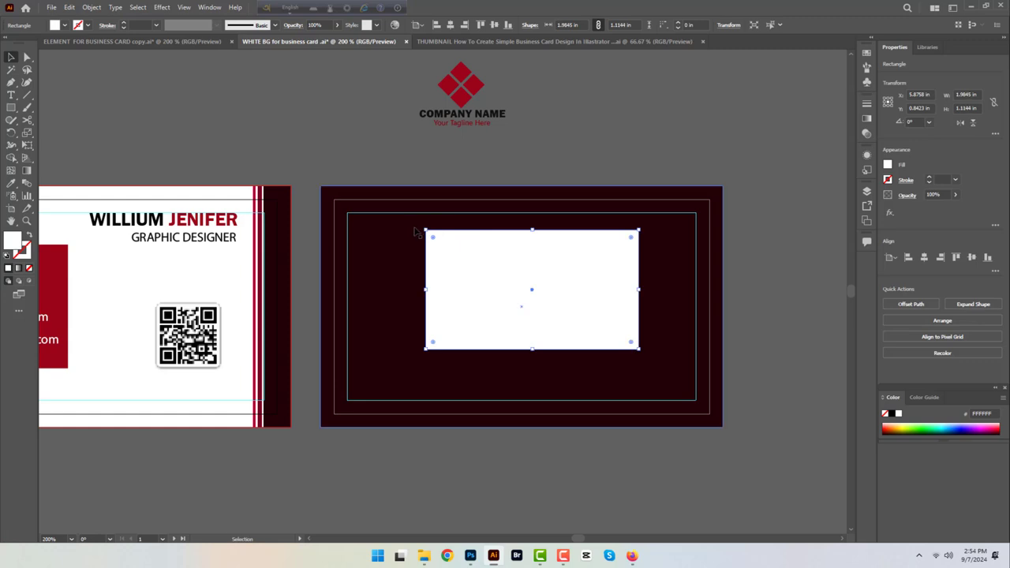
{"action": "left_click", "coordinate": [337, 24]}
{"action": "left_click_drag", "start_coordinate": [339, 41], "coordinate": [315, 39]}
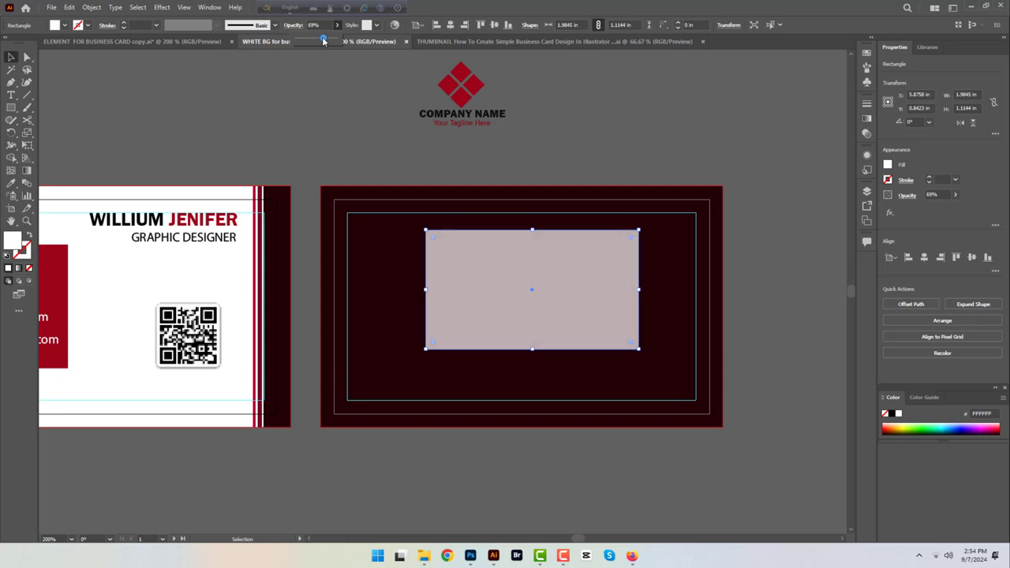
{"action": "left_click_drag", "start_coordinate": [537, 291], "coordinate": [525, 309]}
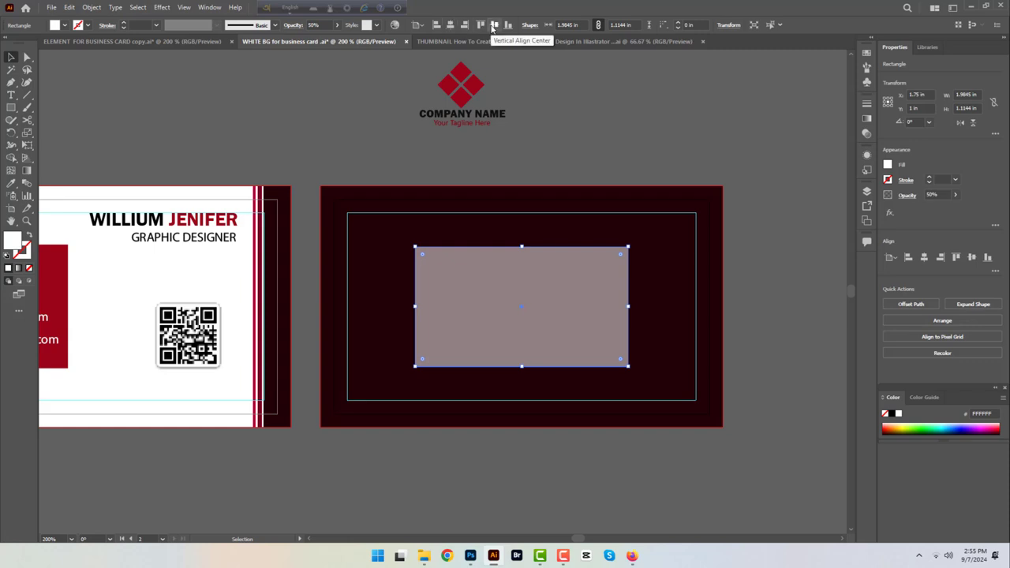
{"action": "left_click_drag", "start_coordinate": [464, 81], "coordinate": [509, 168]}
Step: Bring the logo in front of the panel, enlarge it to about 1.3 in and centre it on the back card
{"action": "right_click", "coordinate": [514, 163]}
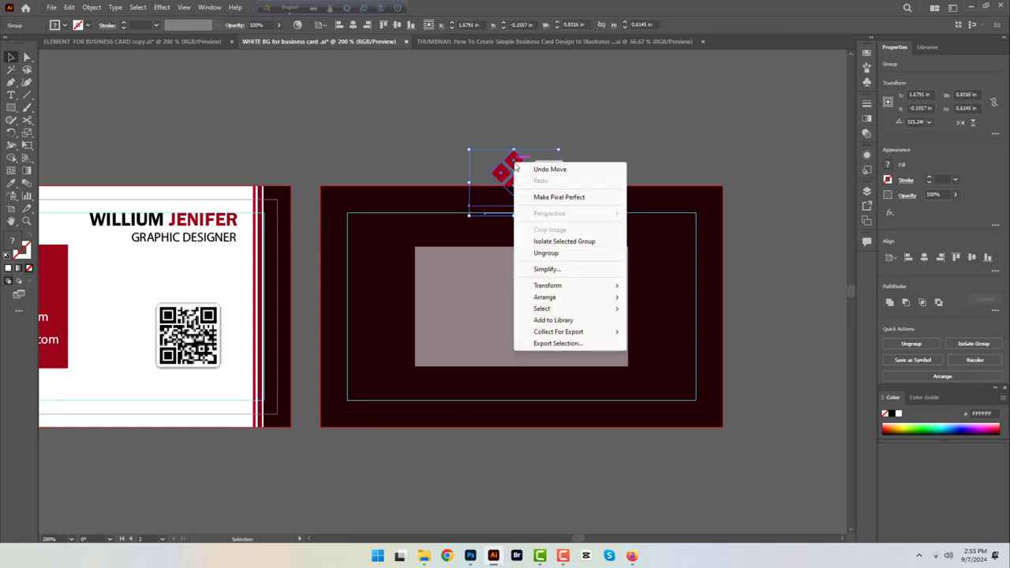
{"action": "mouse_move", "coordinate": [544, 297]}
{"action": "left_click", "coordinate": [648, 297]}
{"action": "mouse_move", "coordinate": [511, 162]}
{"action": "left_mouse_down"}
{"action": "mouse_move", "coordinate": [512, 281]}
{"action": "mouse_move", "coordinate": [586, 246]}
{"action": "left_mouse_up"}
{"action": "left_click_drag", "start_coordinate": [513, 277], "coordinate": [518, 282]}
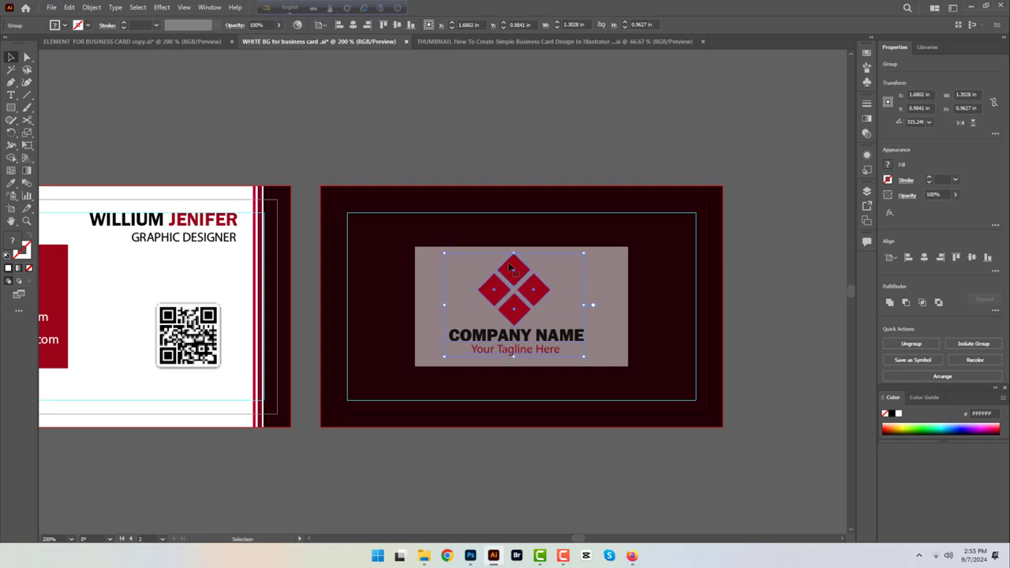
{"action": "left_click", "coordinate": [355, 25]}
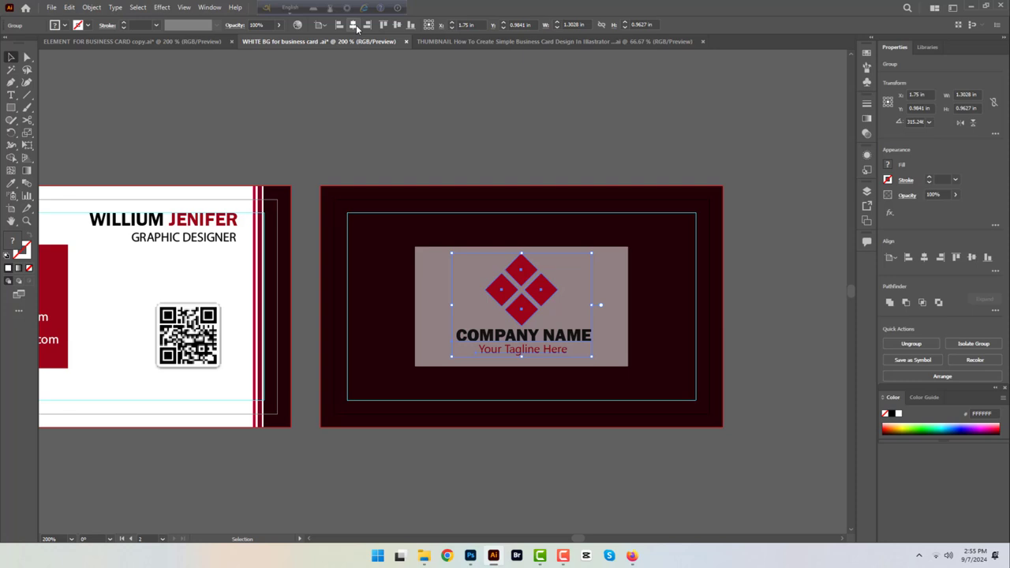
{"action": "left_click", "coordinate": [397, 24]}
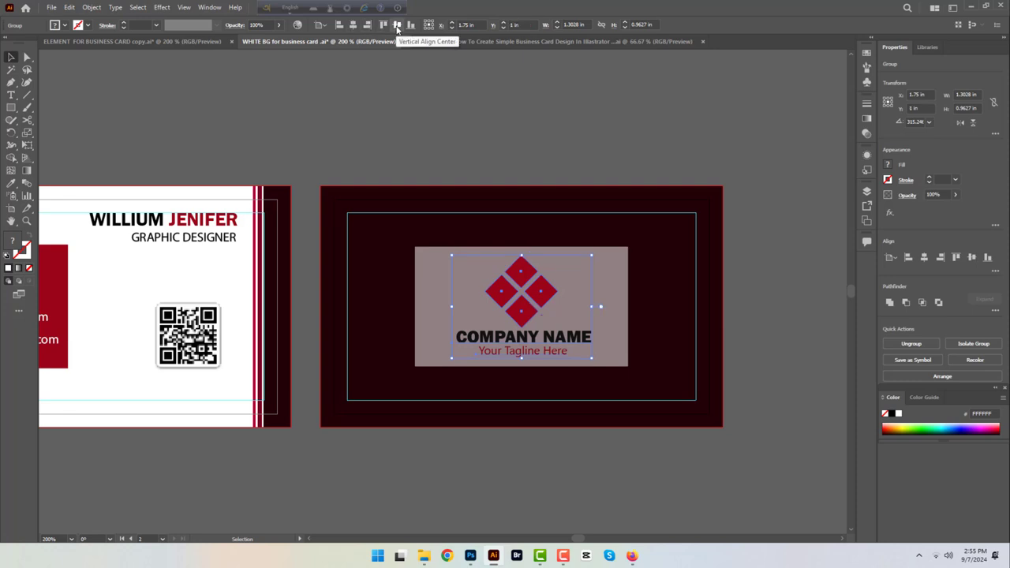
{"action": "left_click", "coordinate": [471, 228]}
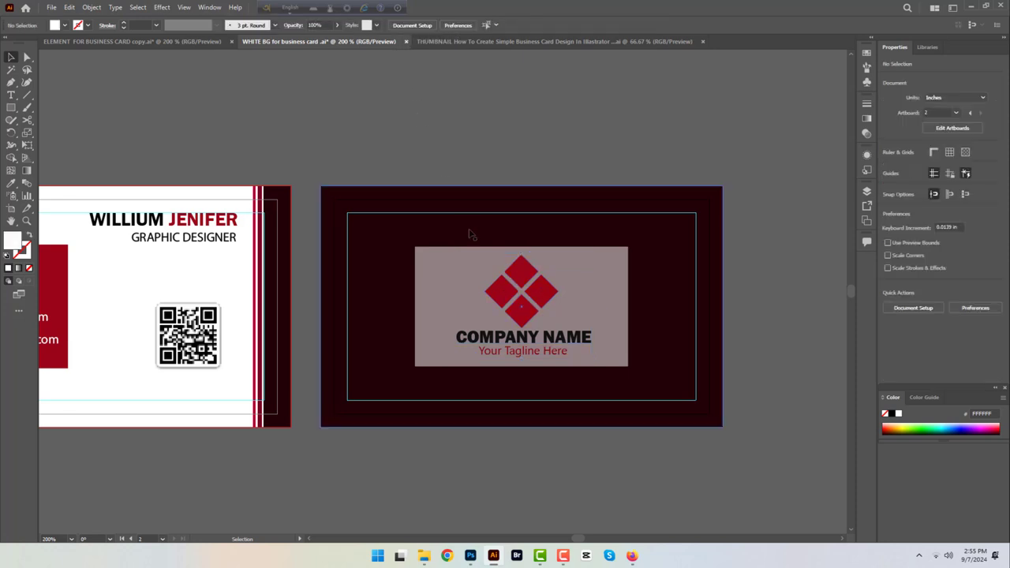
{"action": "left_click", "coordinate": [441, 274]}
{"action": "scroll", "coordinate": [453, 275], "scroll_direction": "down", "scroll_amount": 1}
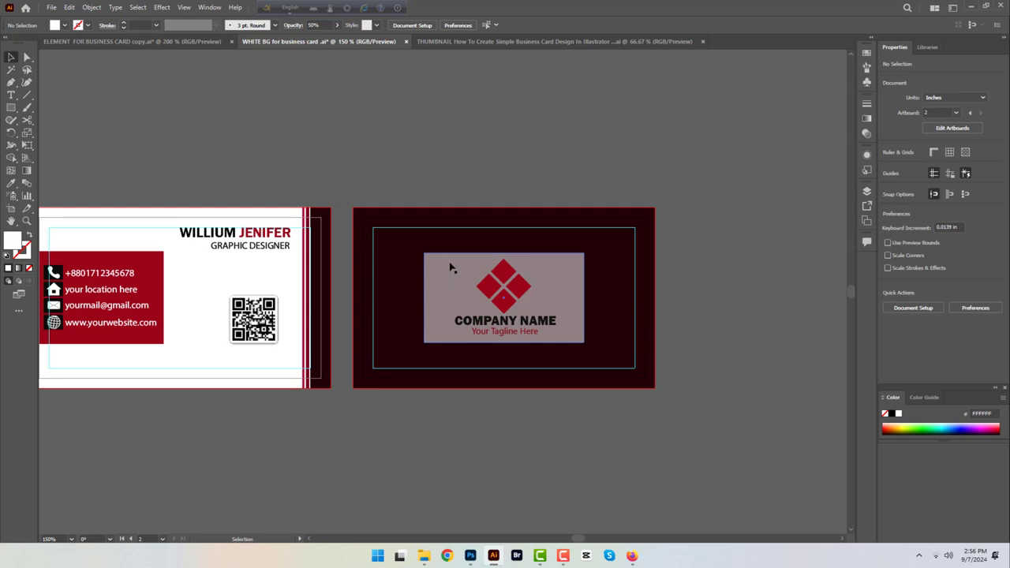
{"action": "left_click_drag", "start_coordinate": [451, 269], "coordinate": [534, 257]}
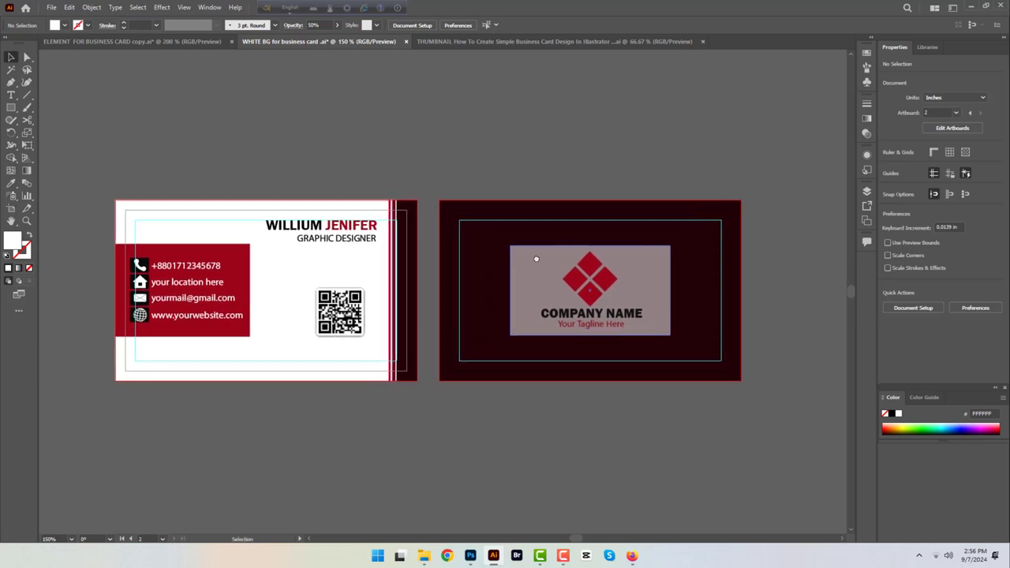